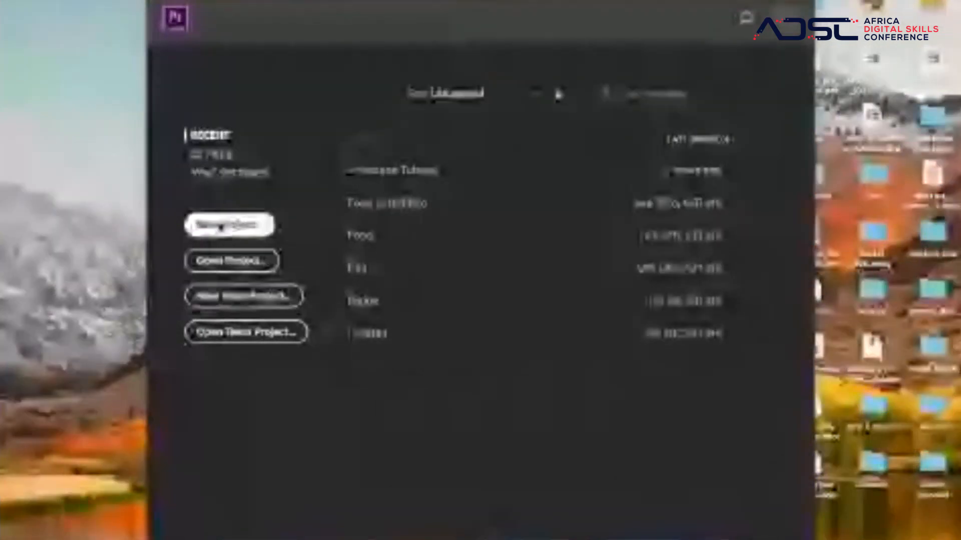
- Start a new project from the Premiere Pro Start screen
{"action": "left_click", "coordinate": [221, 228]}
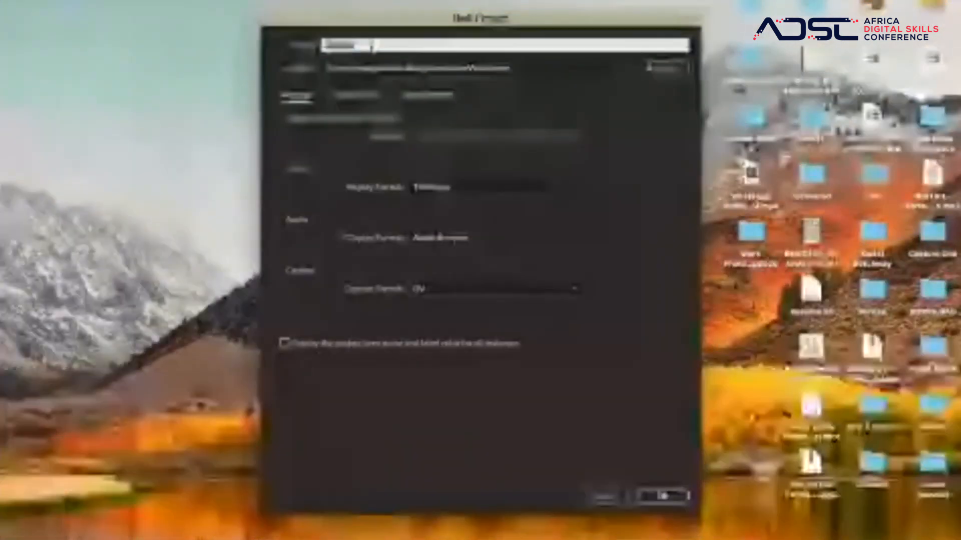
- Name the project 'Project' followed by the creator's full name
{"action": "type", "text": "Pro"}
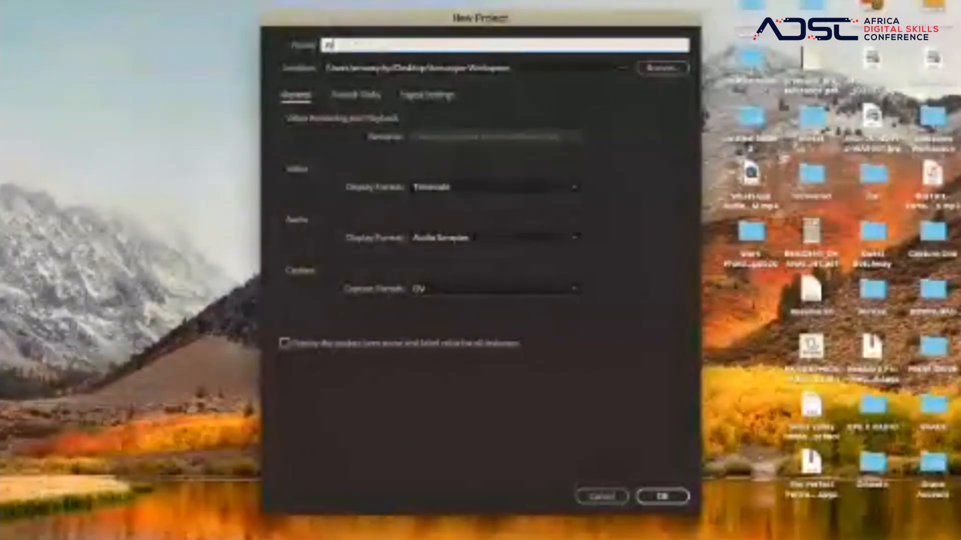
{"action": "type", "text": "ject"}
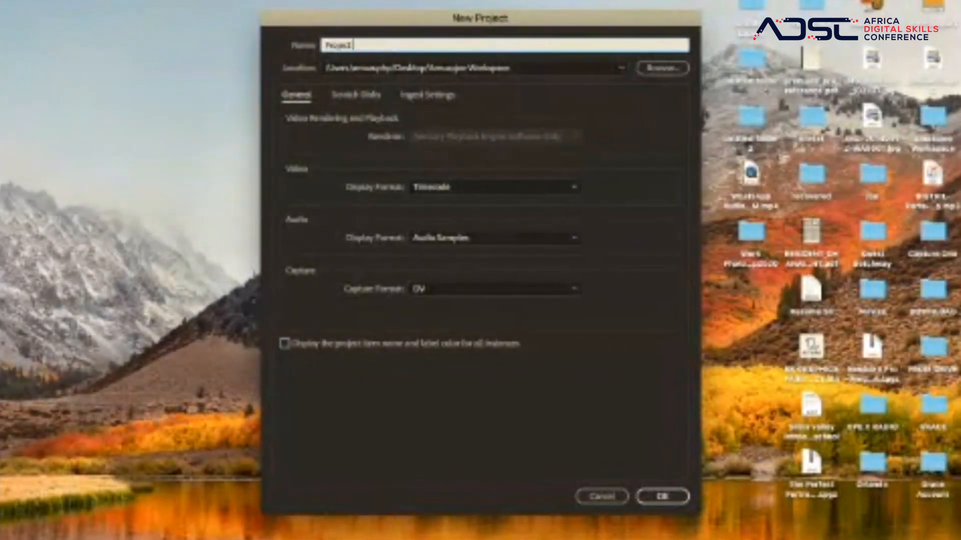
{"action": "type", "text": " Kwesi Betchway"}
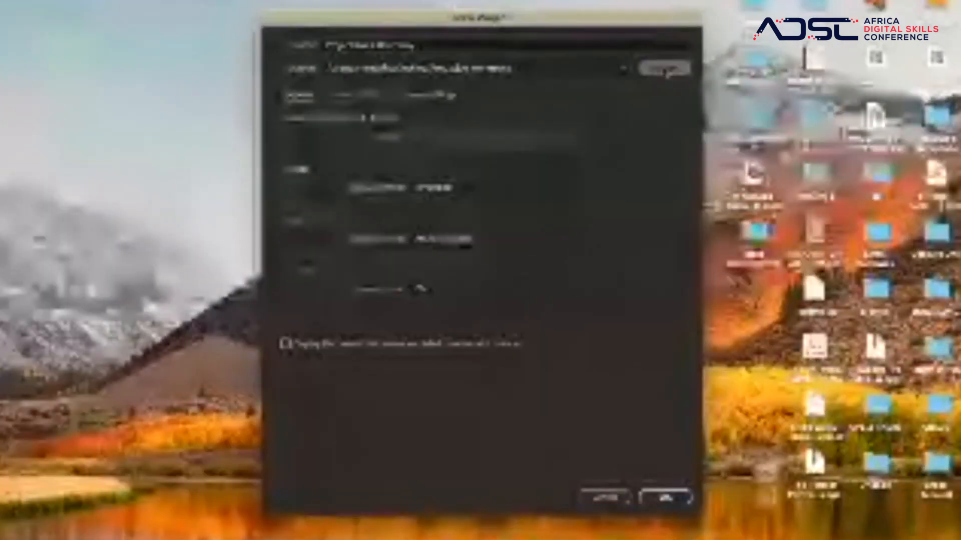
- Bring up the folder chooser for the project's save location
{"action": "left_click", "coordinate": [665, 70]}
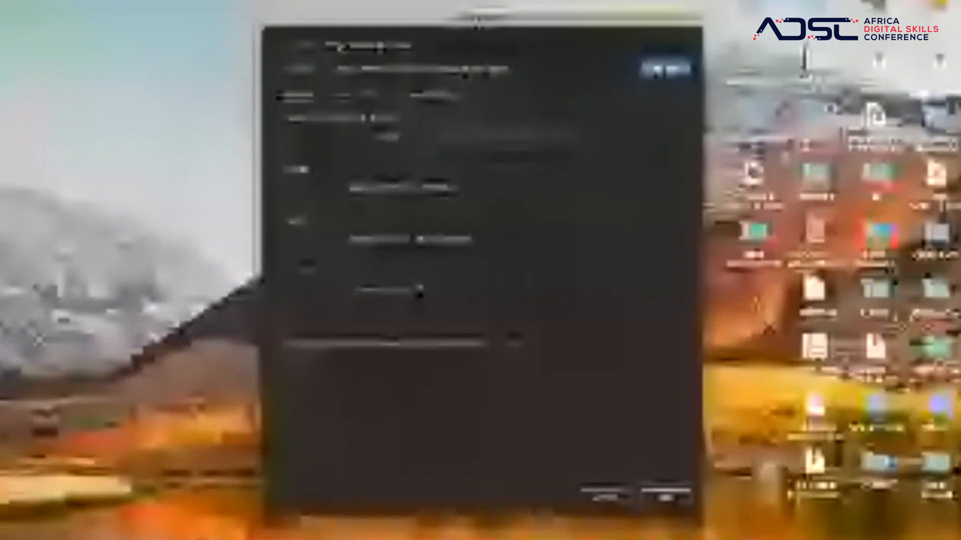
{"action": "left_click", "coordinate": [665, 69]}
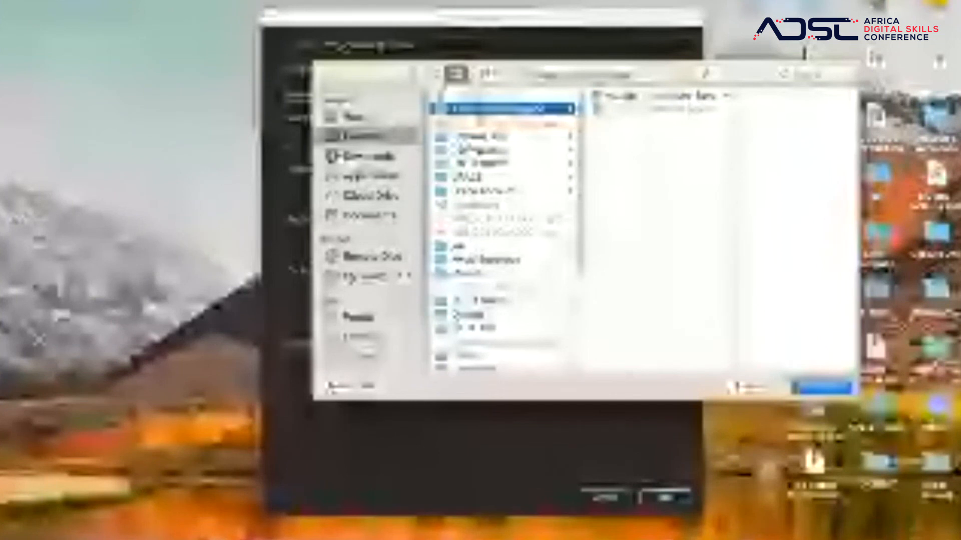
- Confirm the chosen save folder and create the project with these settings
{"action": "left_click", "coordinate": [821, 389]}
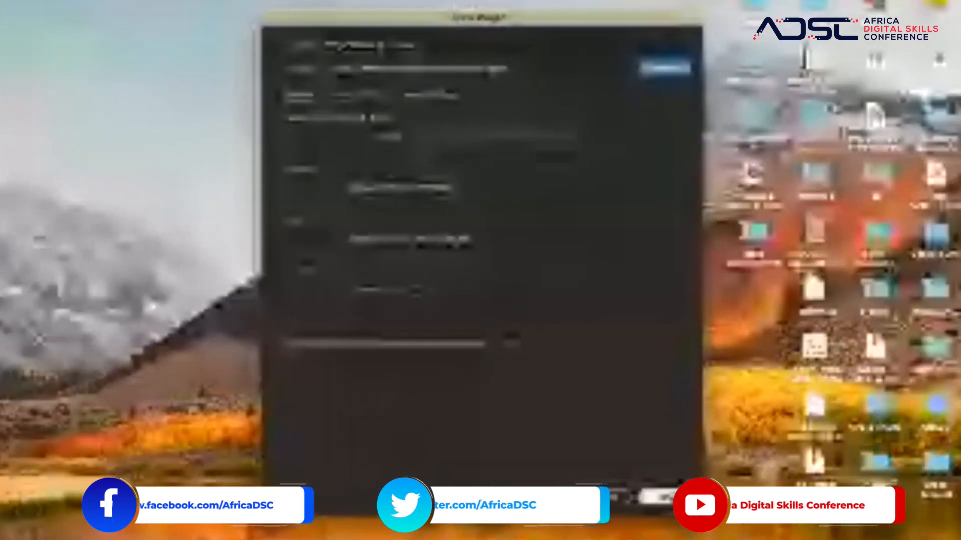
{"action": "left_click", "coordinate": [670, 497]}
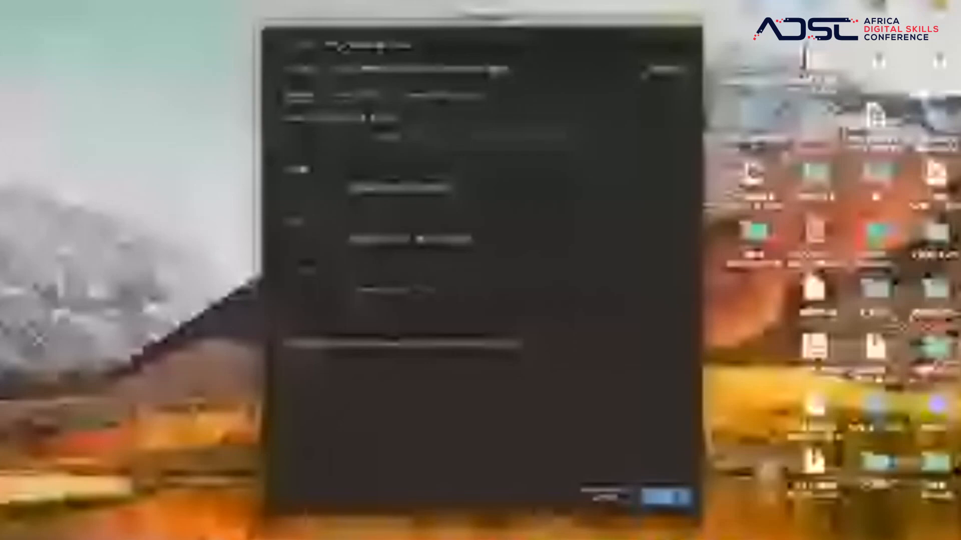
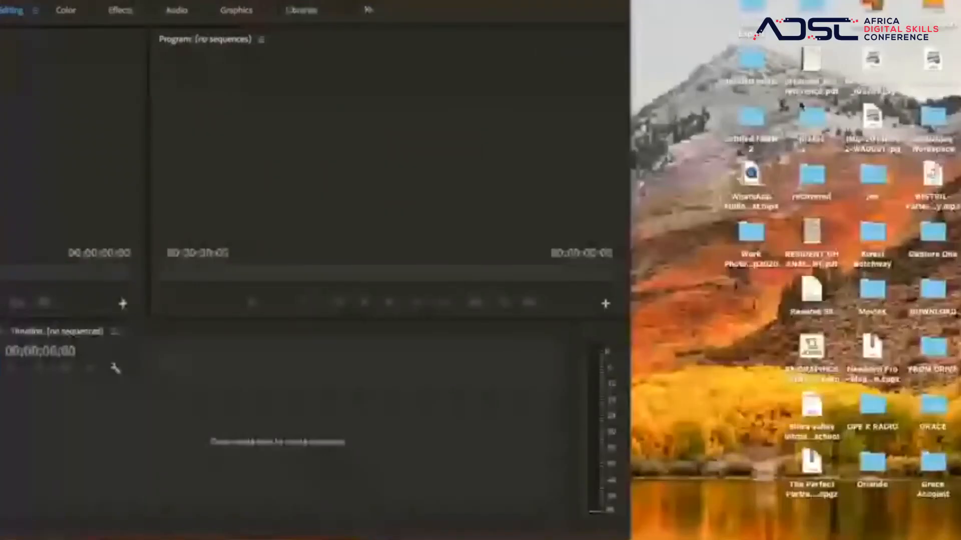
- Drag _DSC0754.MOV from the creator's clips folder in Finder into Premiere's Project panel
{"action": "double_click", "coordinate": [872, 231]}
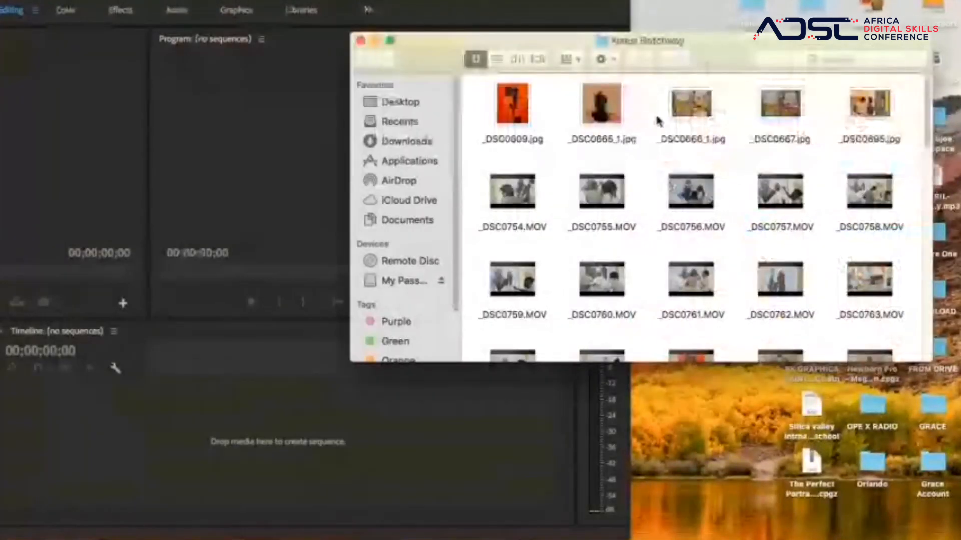
{"action": "left_click_drag", "start_coordinate": [385, 1], "coordinate": [651, 1]}
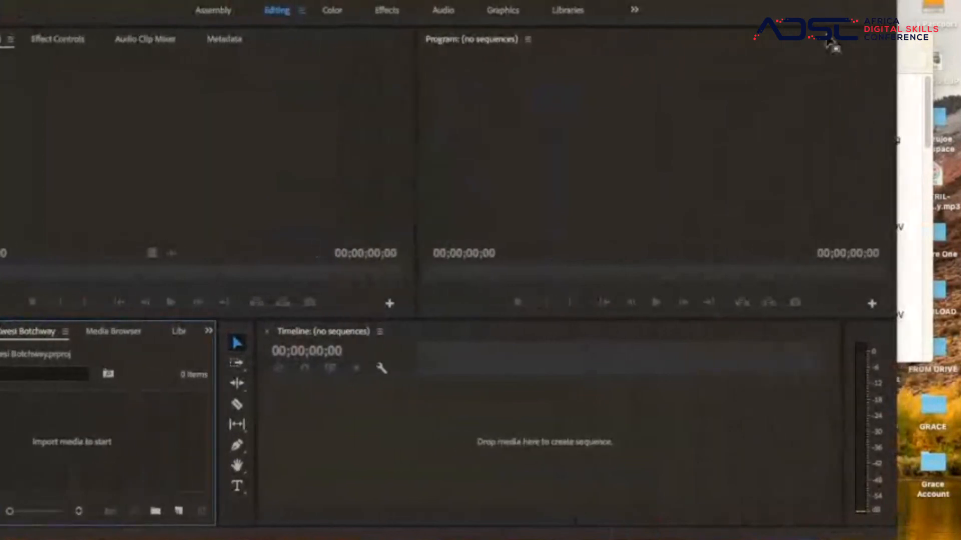
{"action": "left_click", "coordinate": [917, 41]}
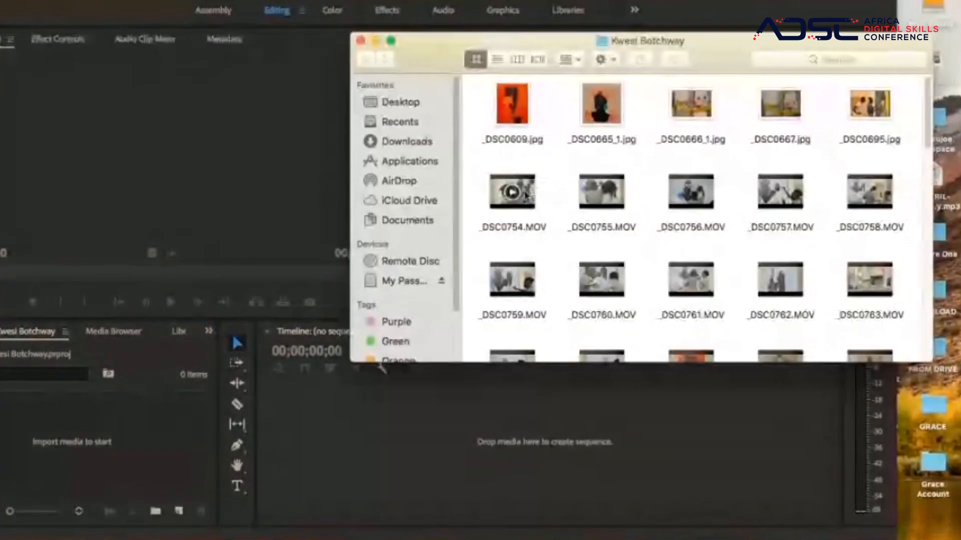
{"action": "left_click_drag", "start_coordinate": [512, 192], "coordinate": [119, 399]}
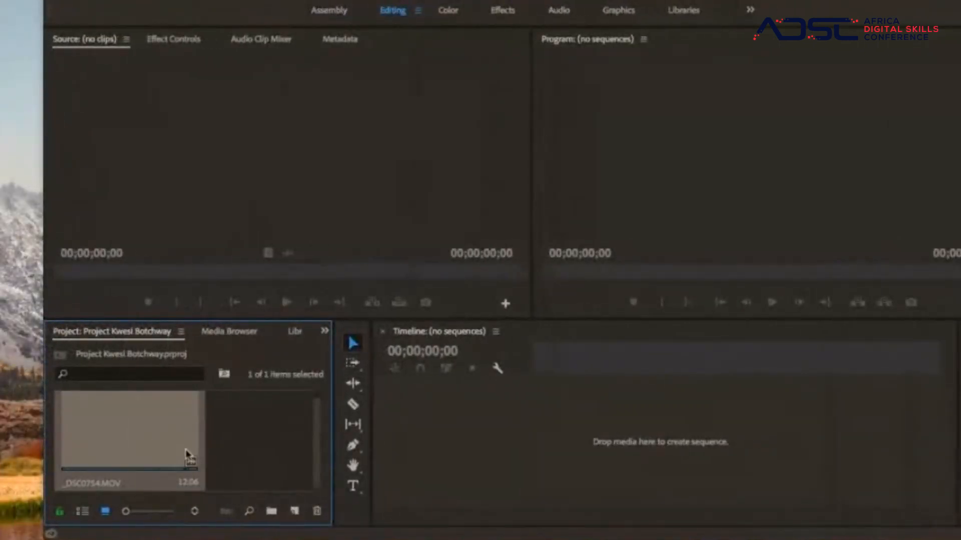
- Deselect the imported clip and open the Import dialog from the Project panel
{"action": "left_click", "coordinate": [256, 442]}
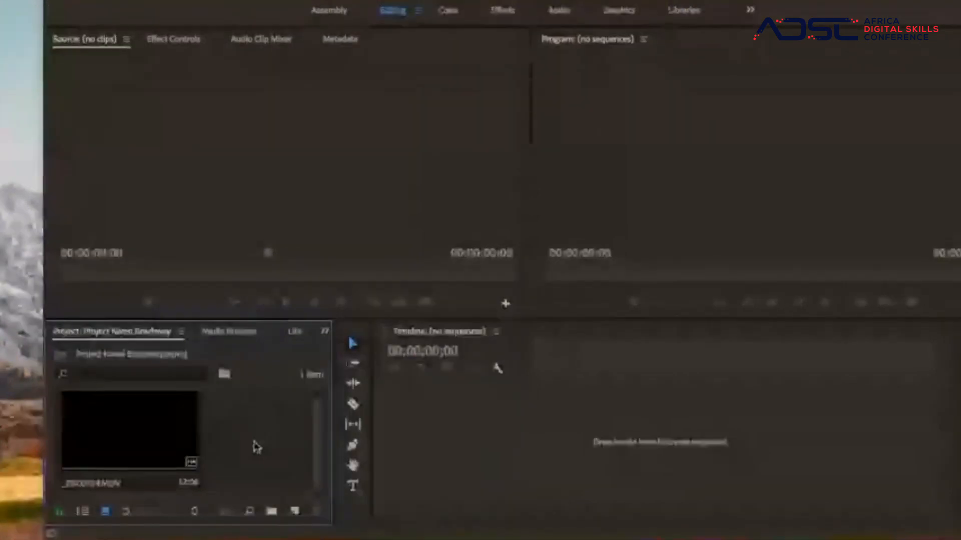
{"action": "double_click", "coordinate": [256, 443]}
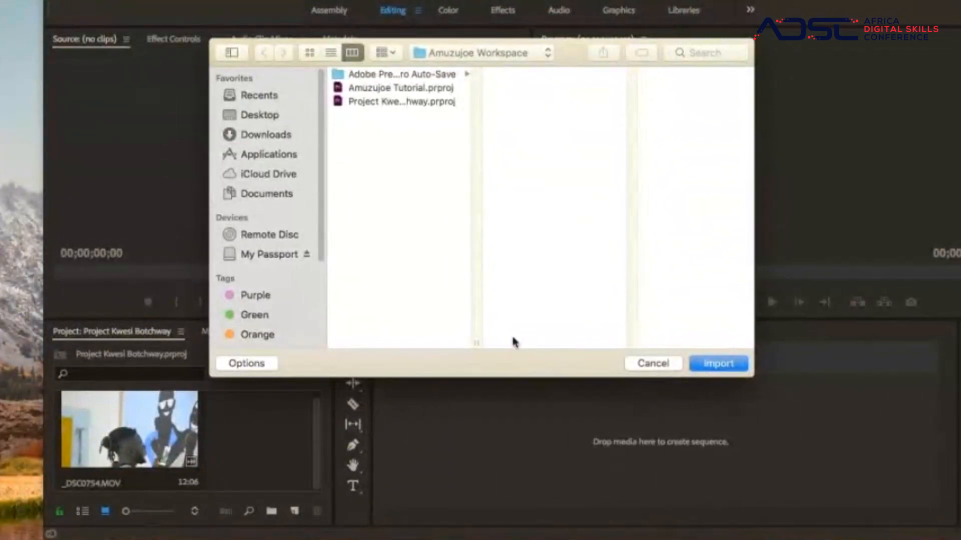
- Import _DSC0759.MOV from the clips folder on the Desktop
{"action": "left_click_drag", "start_coordinate": [571, 50], "coordinate": [464, 50]}
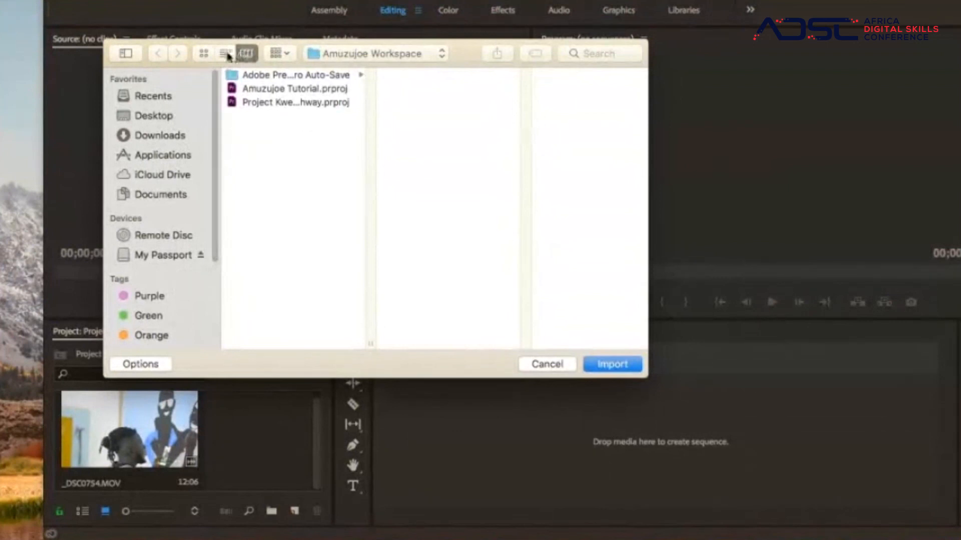
{"action": "left_click", "coordinate": [166, 117]}
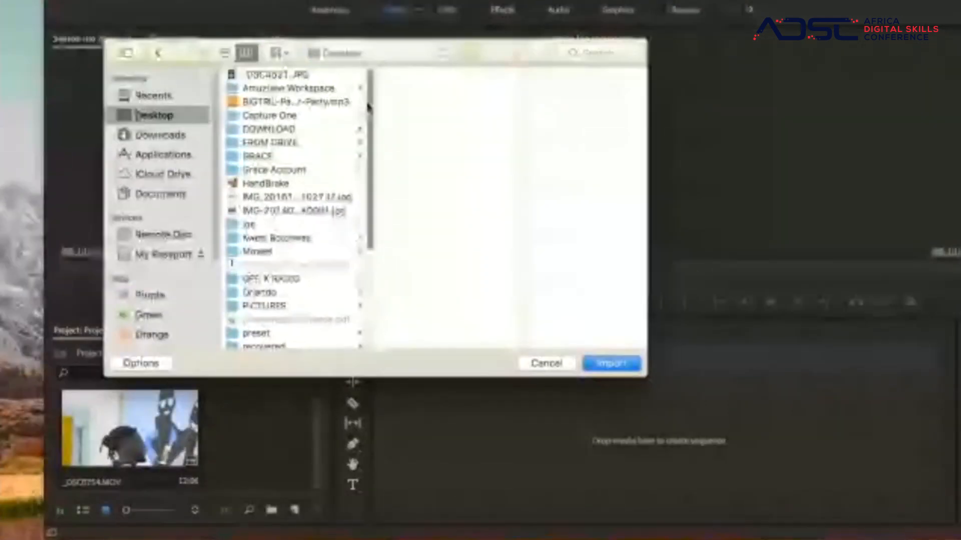
{"action": "left_click_drag", "start_coordinate": [371, 101], "coordinate": [359, 193]}
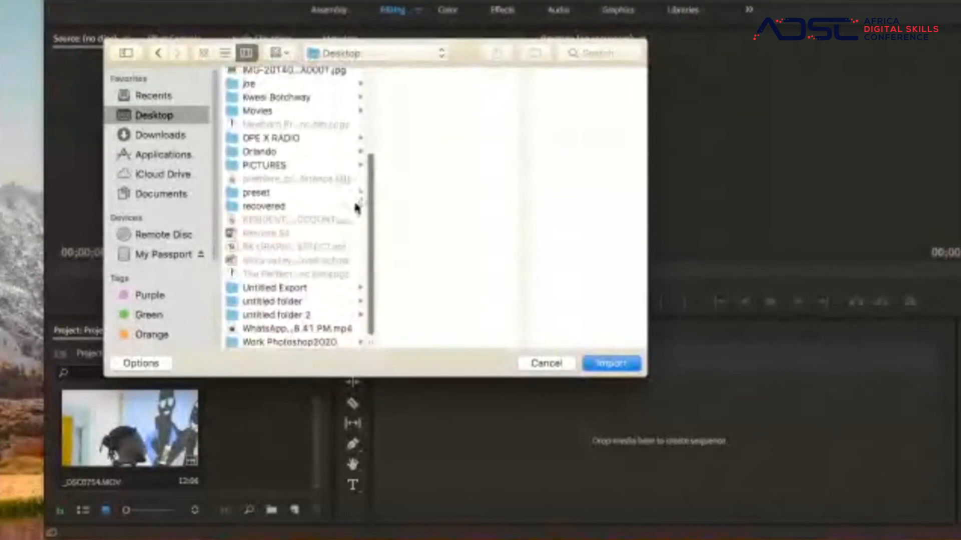
{"action": "scroll", "coordinate": [357, 207], "scroll_direction": "up", "scroll_amount": 5}
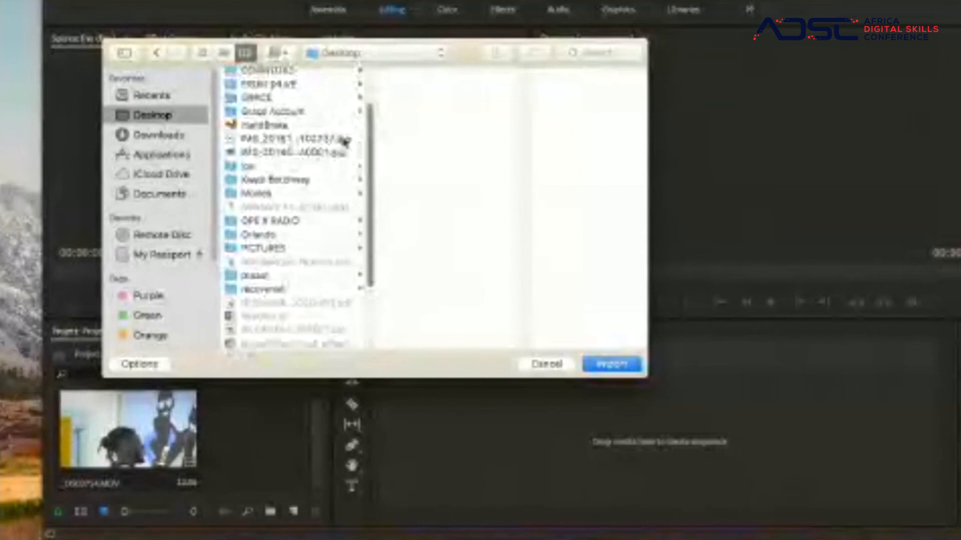
{"action": "left_click", "coordinate": [310, 180]}
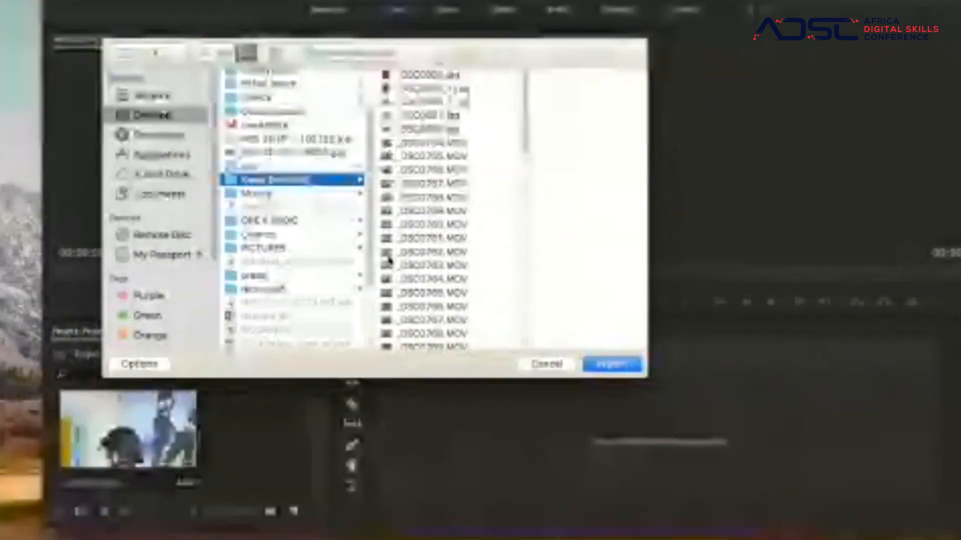
{"action": "left_click", "coordinate": [425, 212]}
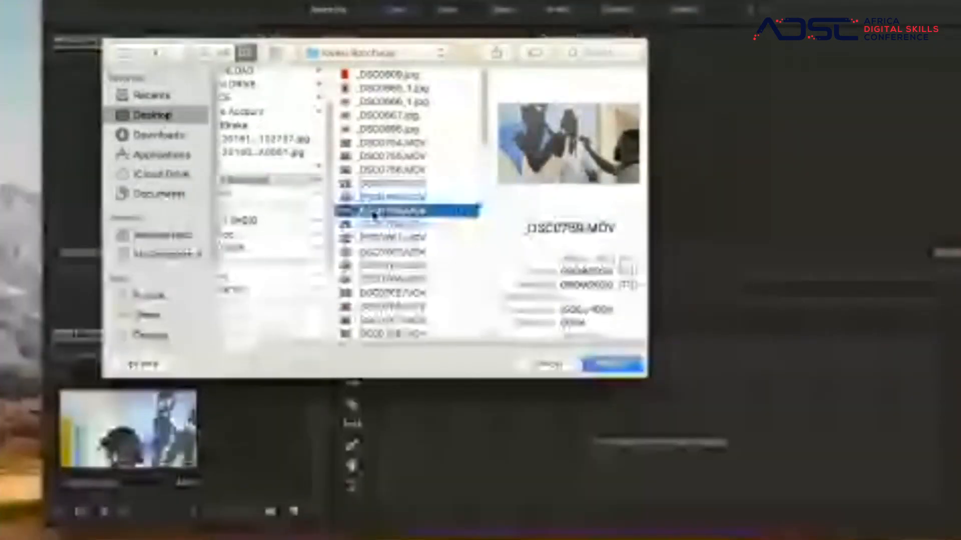
{"action": "mouse_move", "coordinate": [570, 143]}
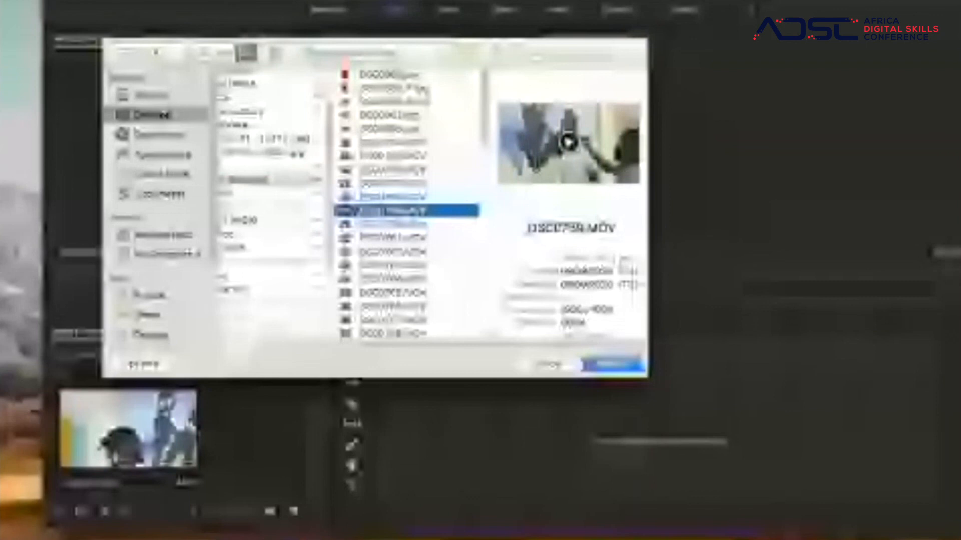
{"action": "left_click", "coordinate": [609, 363]}
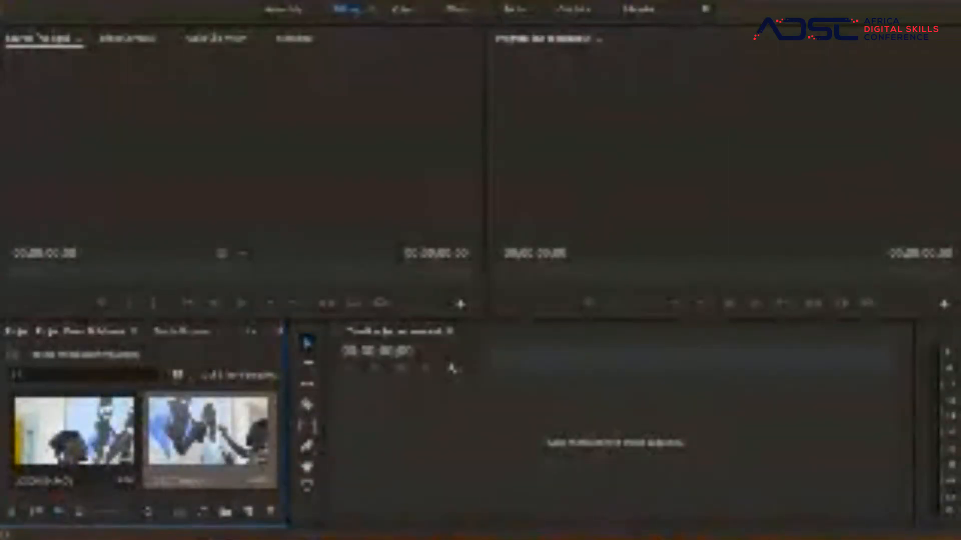
- Import one more clip with Cmd+I, then delete all clips from the Project panel
{"action": "left_click", "coordinate": [143, 1]}
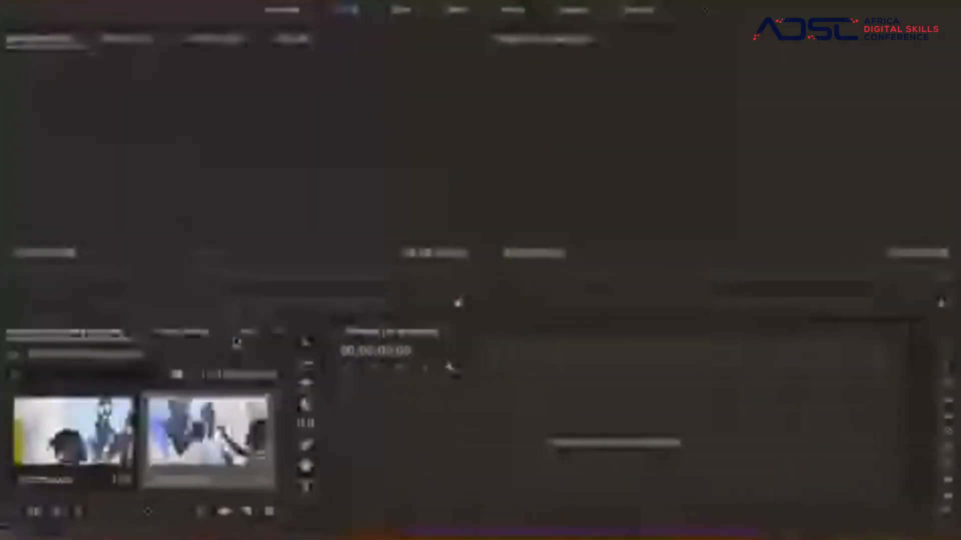
{"action": "key", "text": "super+i"}
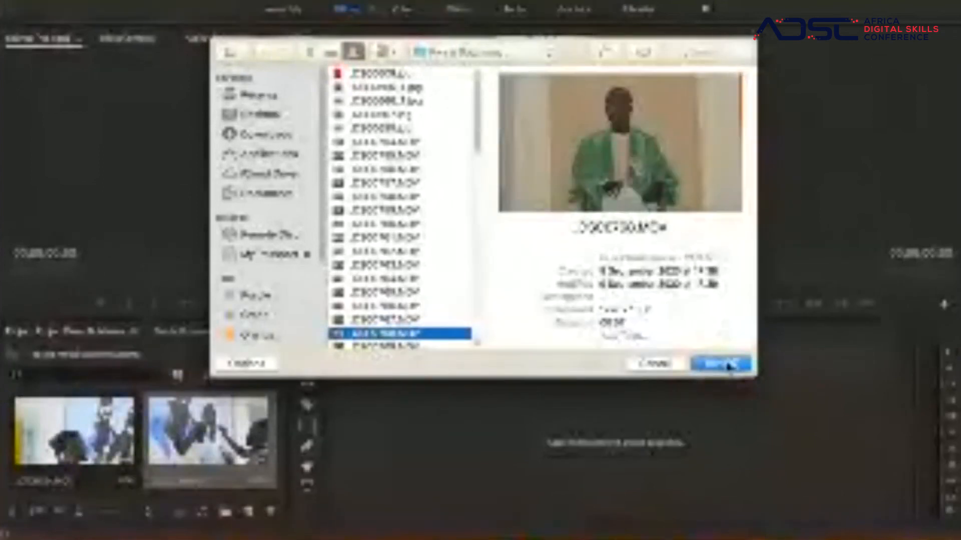
{"action": "left_click", "coordinate": [729, 365]}
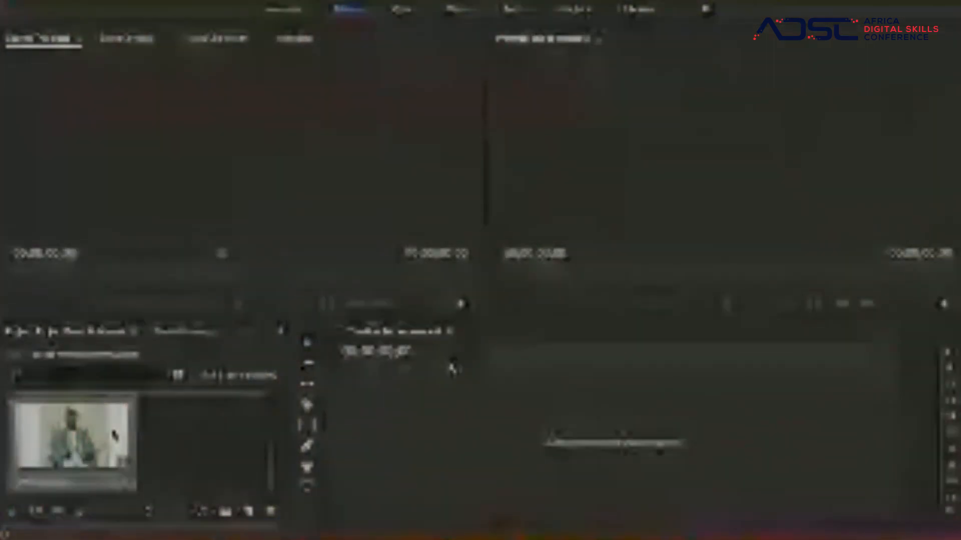
{"action": "left_click_drag", "start_coordinate": [271, 461], "coordinate": [275, 390]}
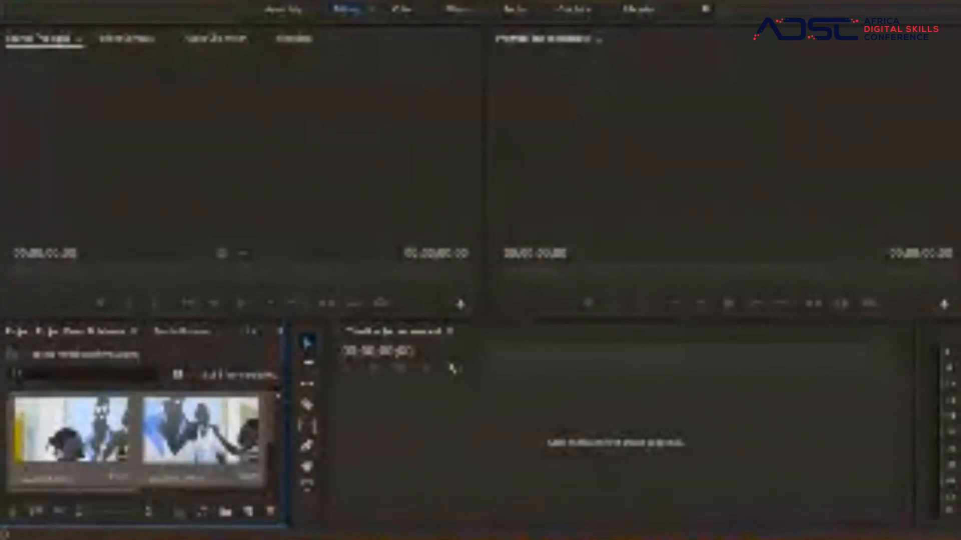
{"action": "key", "text": "Delete"}
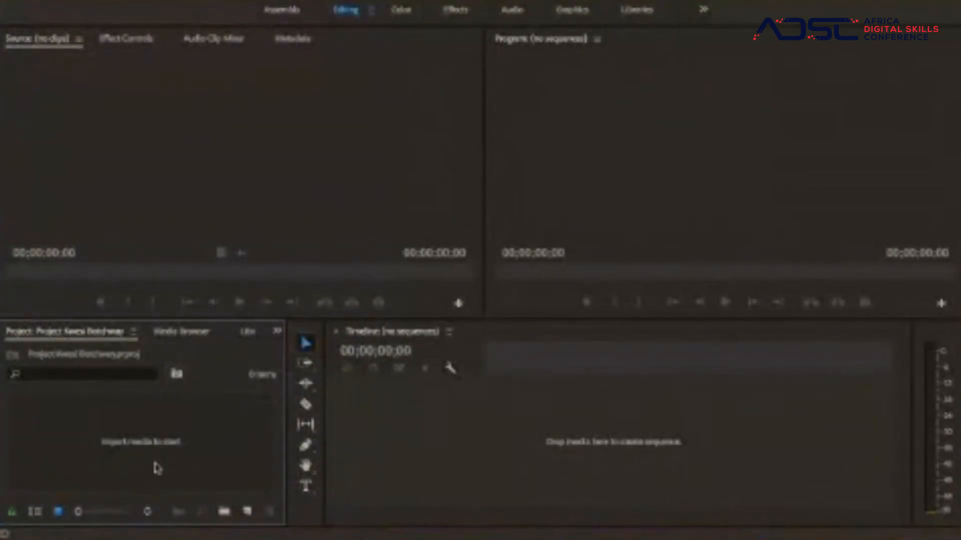
{"action": "double_click", "coordinate": [145, 435]}
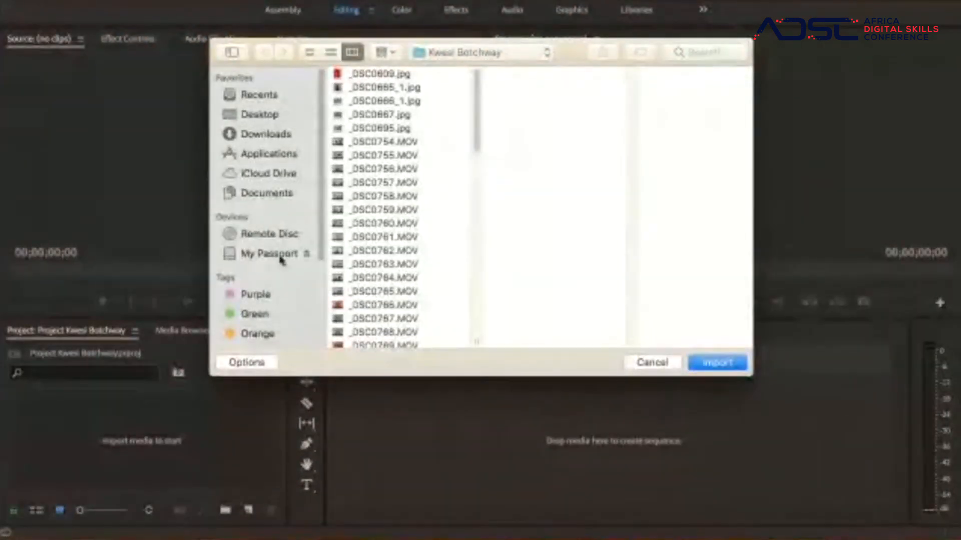
{"action": "mouse_move", "coordinate": [477, 104]}
{"action": "left_mouse_down"}
{"action": "mouse_move", "coordinate": [476, 175]}
{"action": "mouse_move", "coordinate": [478, 122]}
{"action": "left_mouse_up"}
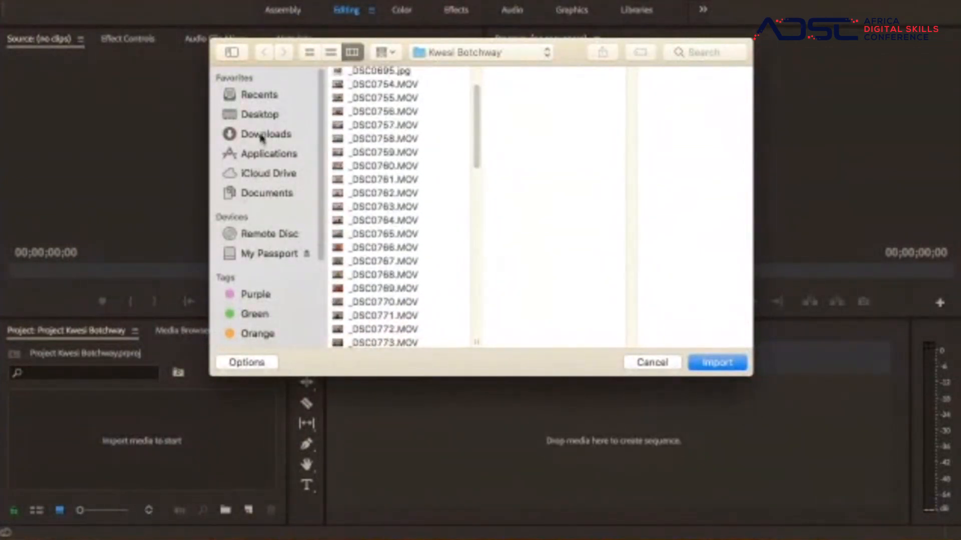
{"action": "left_click", "coordinate": [260, 115]}
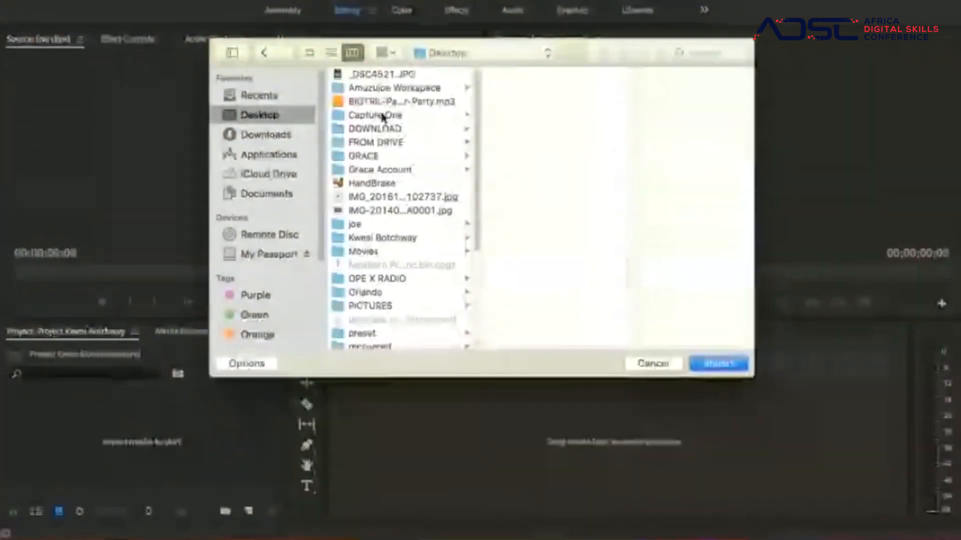
{"action": "left_click", "coordinate": [390, 240]}
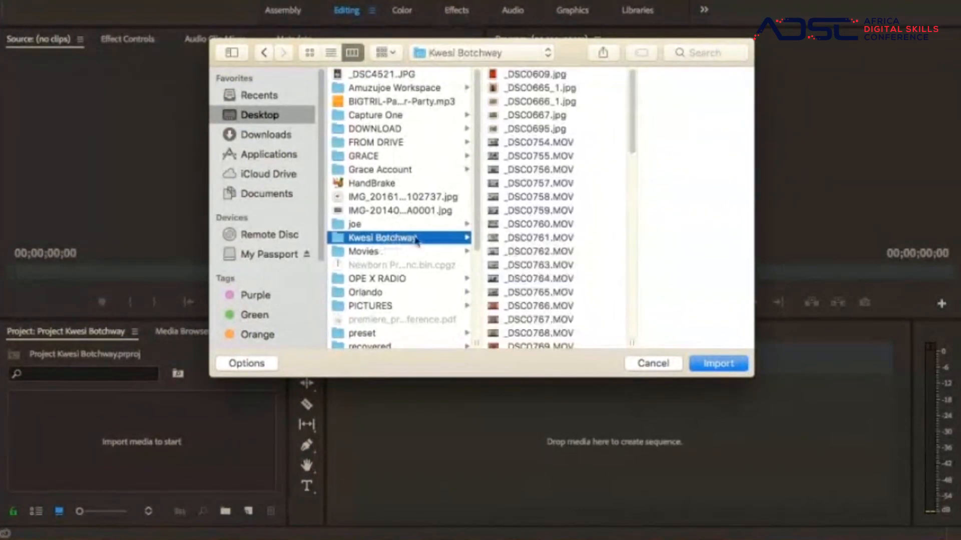
{"action": "left_click", "coordinate": [548, 89]}
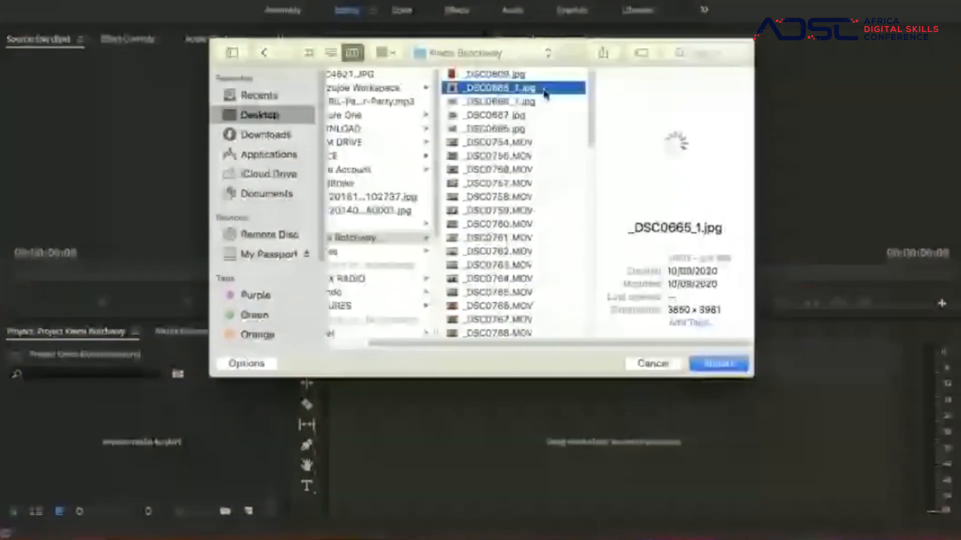
{"action": "key", "text": "super+a"}
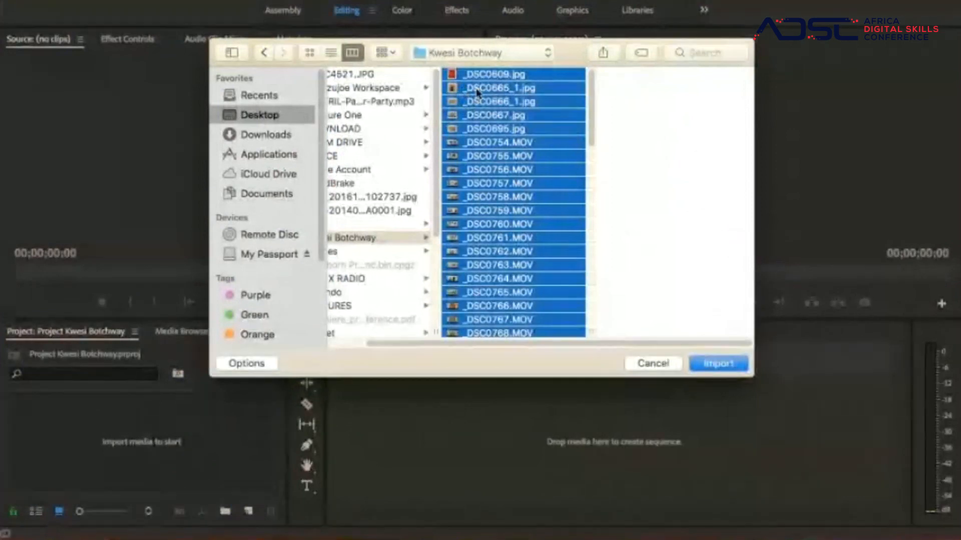
{"action": "left_click", "coordinate": [483, 90], "text": "super"}
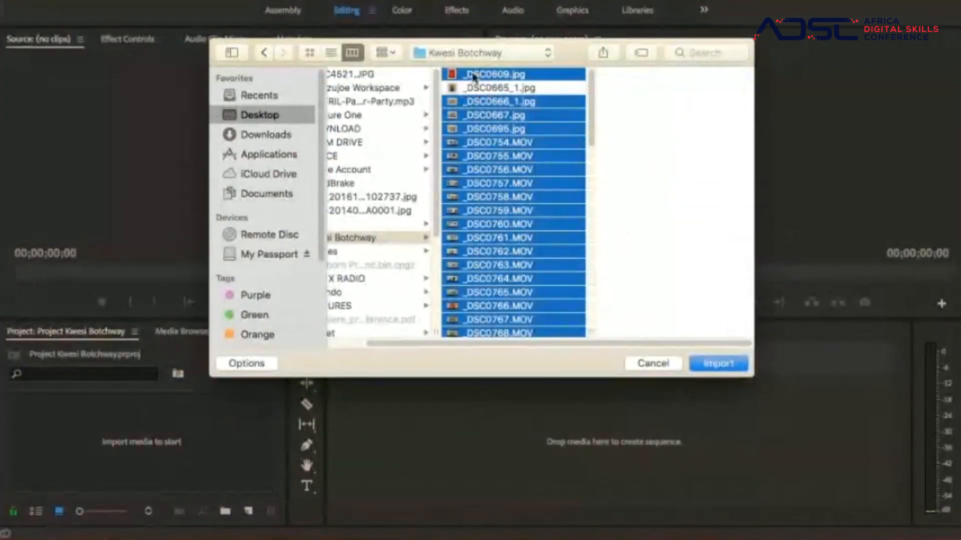
{"action": "left_click", "coordinate": [473, 76], "text": "super"}
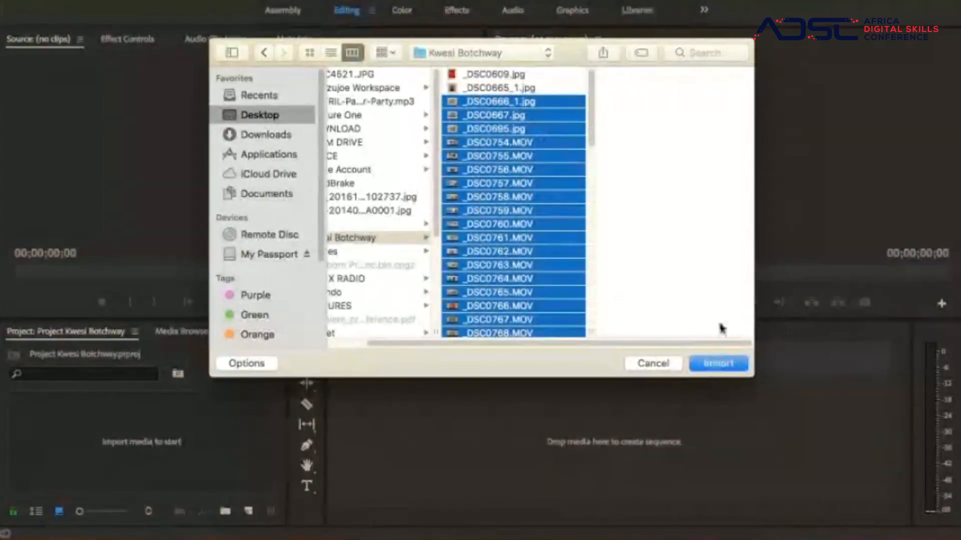
{"action": "left_click", "coordinate": [658, 369]}
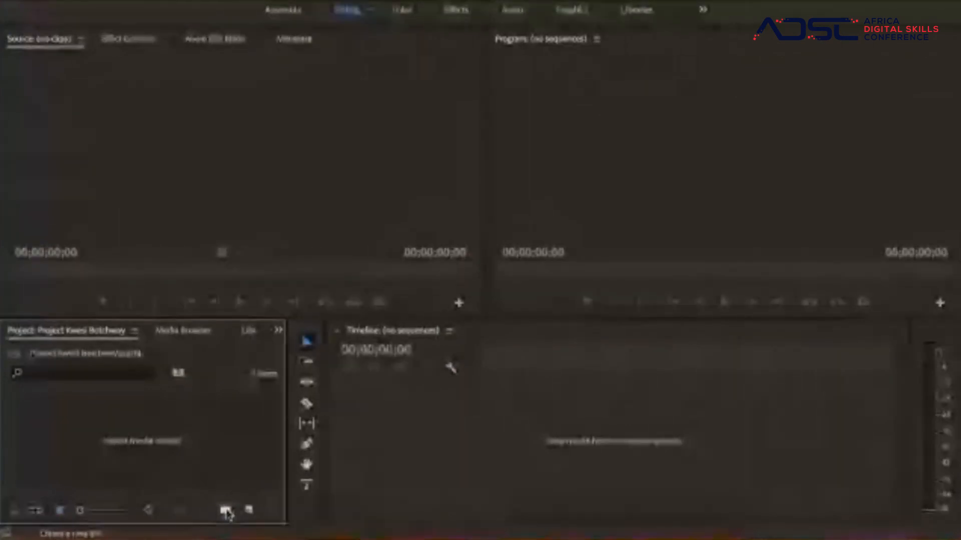
- Create a bin named Videos, open it, and bring up the Import dialog
{"action": "left_click", "coordinate": [226, 511]}
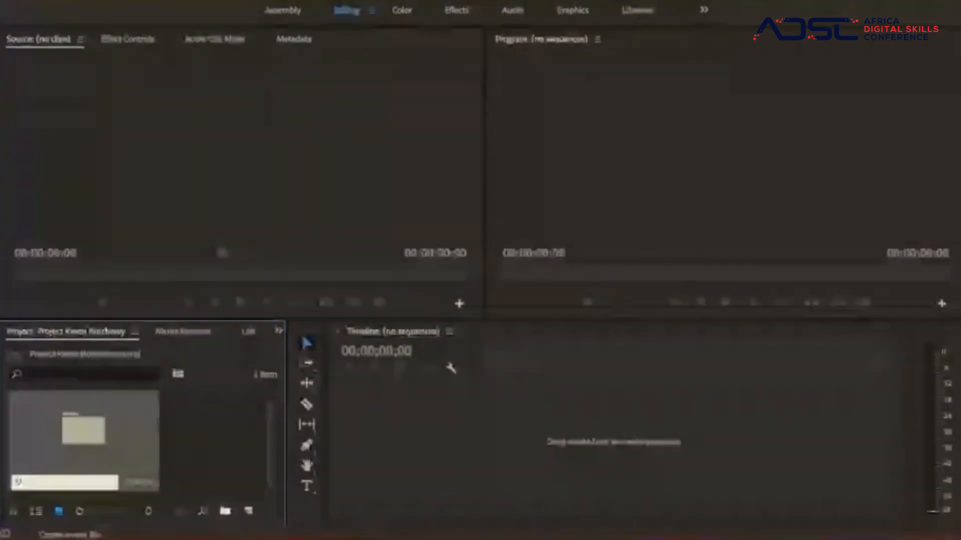
{"action": "type", "text": "Videos"}
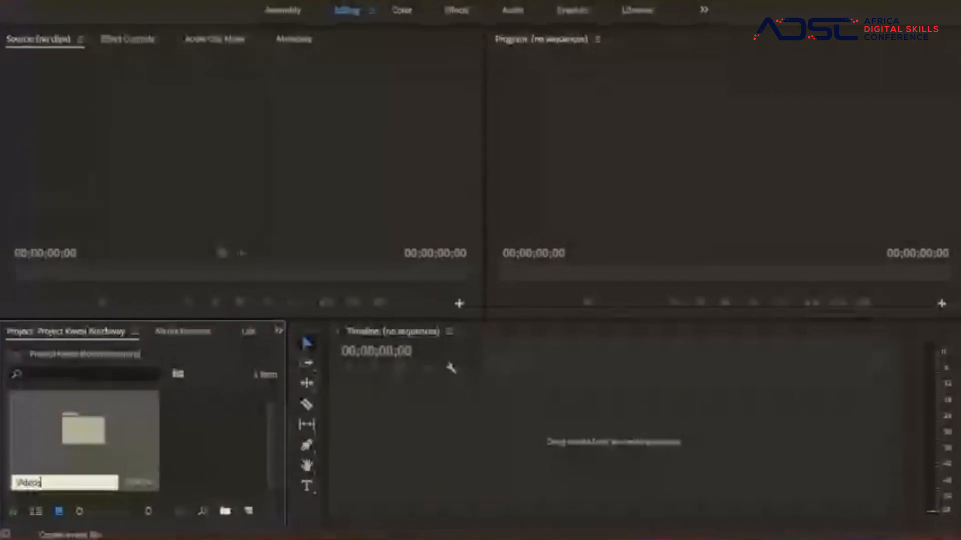
{"action": "key", "text": "Return"}
{"action": "double_click", "coordinate": [100, 434]}
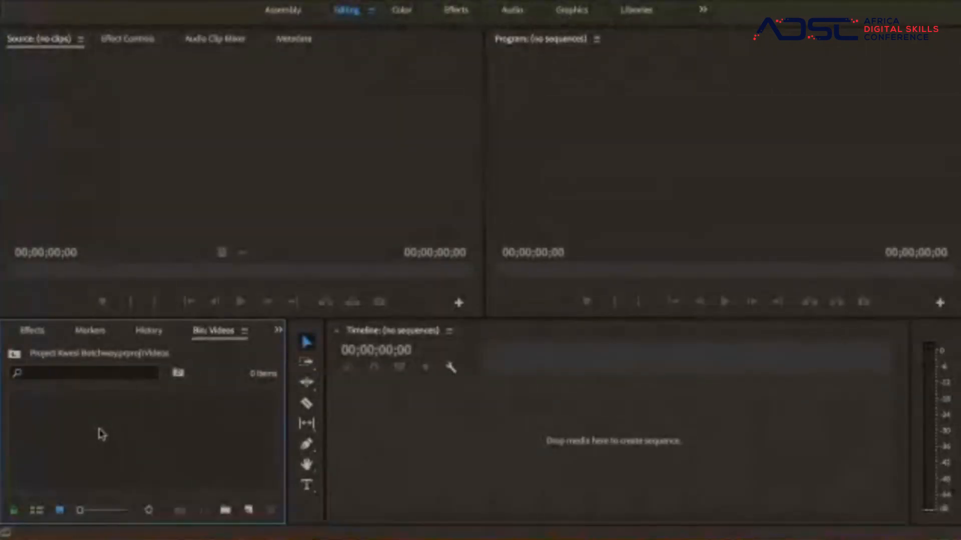
{"action": "double_click", "coordinate": [165, 442]}
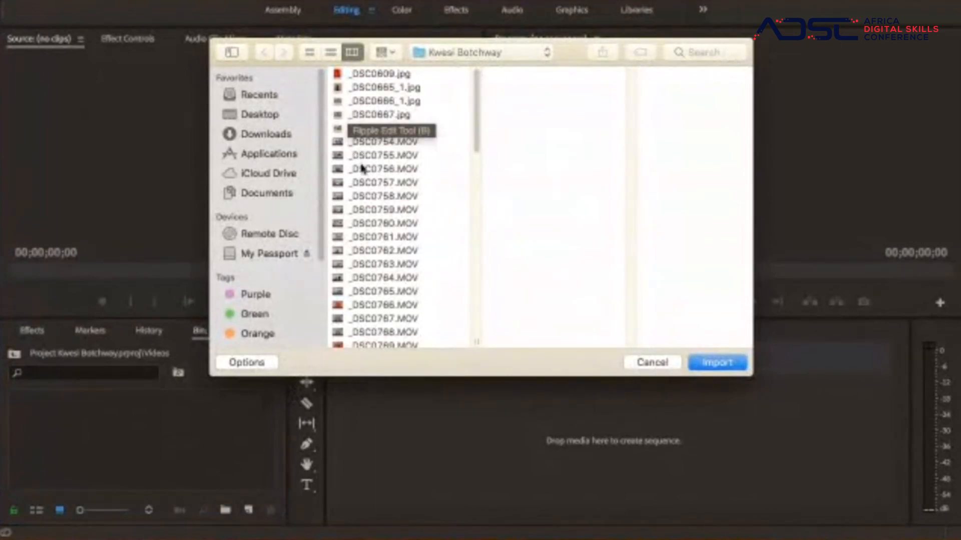
- Import every MOV clip into Videos, excluding the five jpg photos, then return to the top level
{"action": "key", "text": "super+a"}
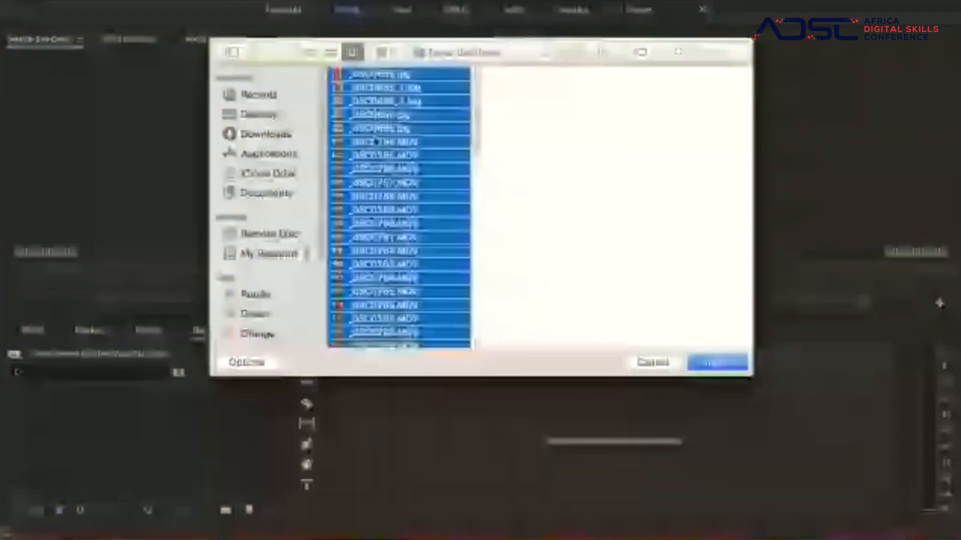
{"action": "left_click", "coordinate": [374, 130], "text": "super"}
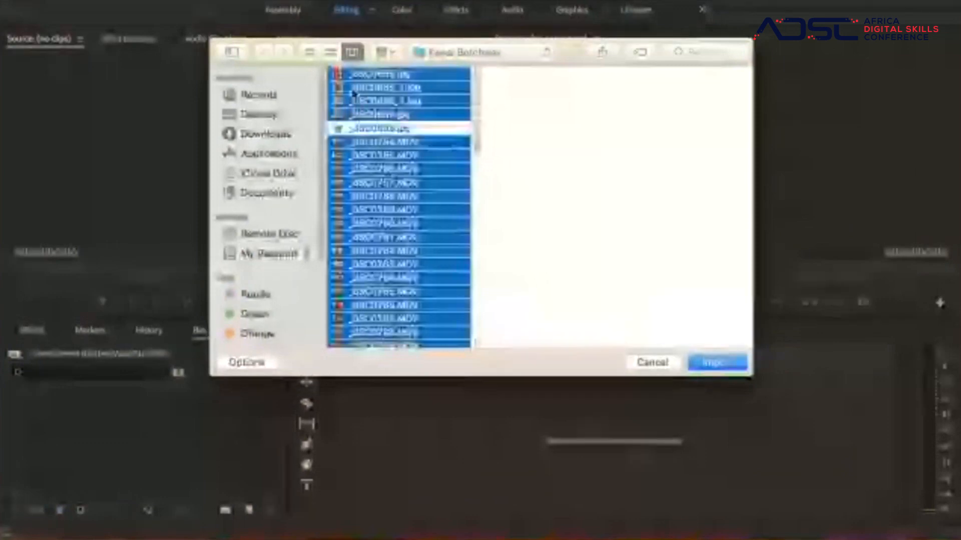
{"action": "left_click", "coordinate": [359, 115], "text": "super"}
{"action": "left_click", "coordinate": [366, 101], "text": "super"}
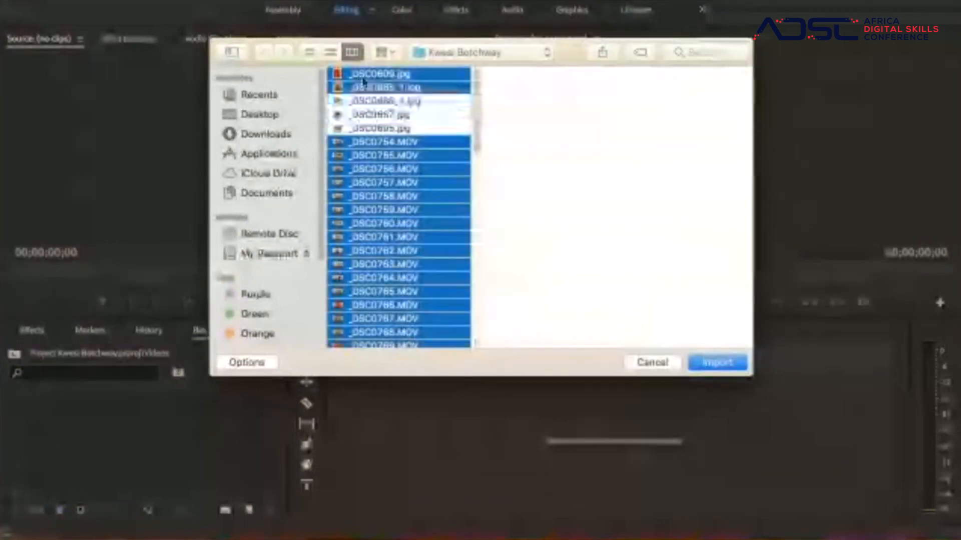
{"action": "left_click", "coordinate": [366, 87], "text": "super"}
{"action": "left_click", "coordinate": [364, 76], "text": "super"}
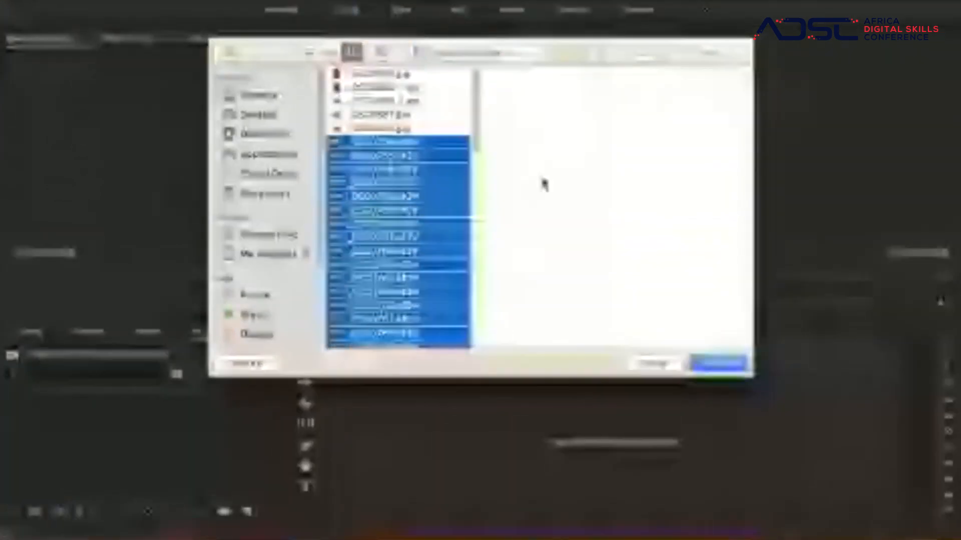
{"action": "left_click", "coordinate": [708, 365]}
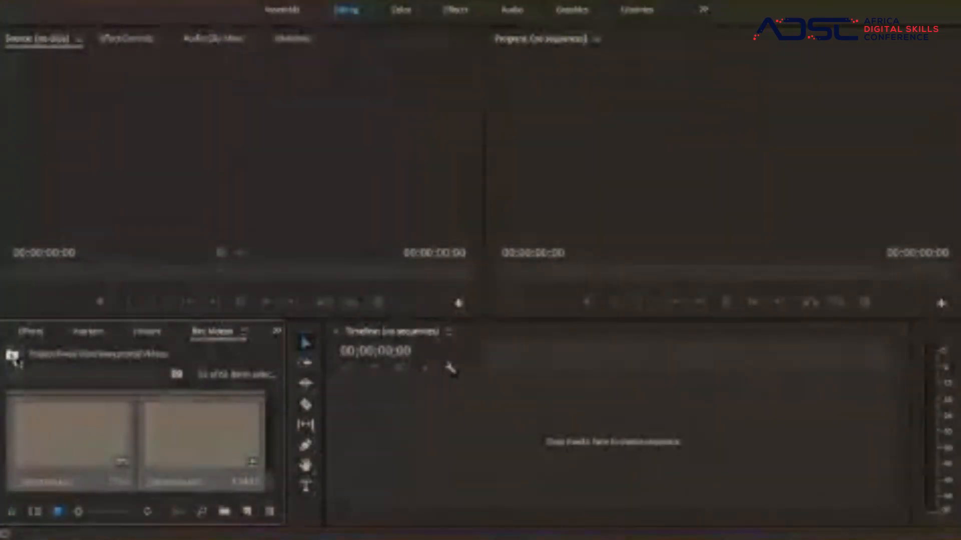
{"action": "left_click", "coordinate": [13, 356]}
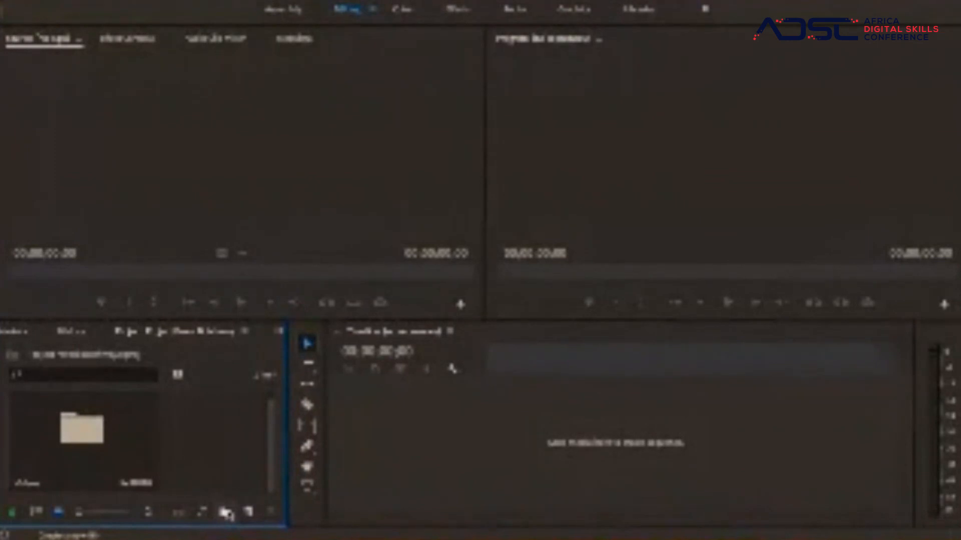
- Create a second bin named Music and open it
{"action": "left_click", "coordinate": [227, 513]}
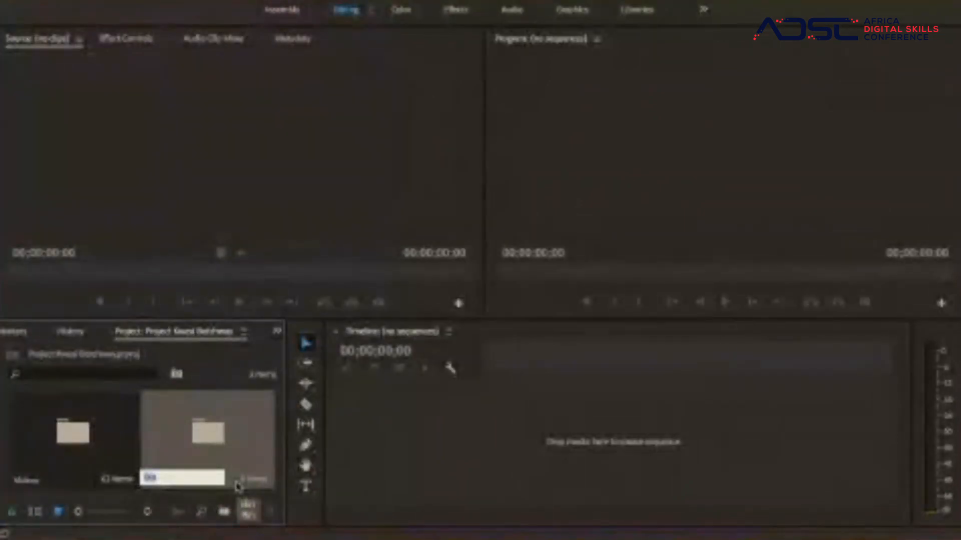
{"action": "type", "text": "M"}
{"action": "key", "text": "BackSpace"}
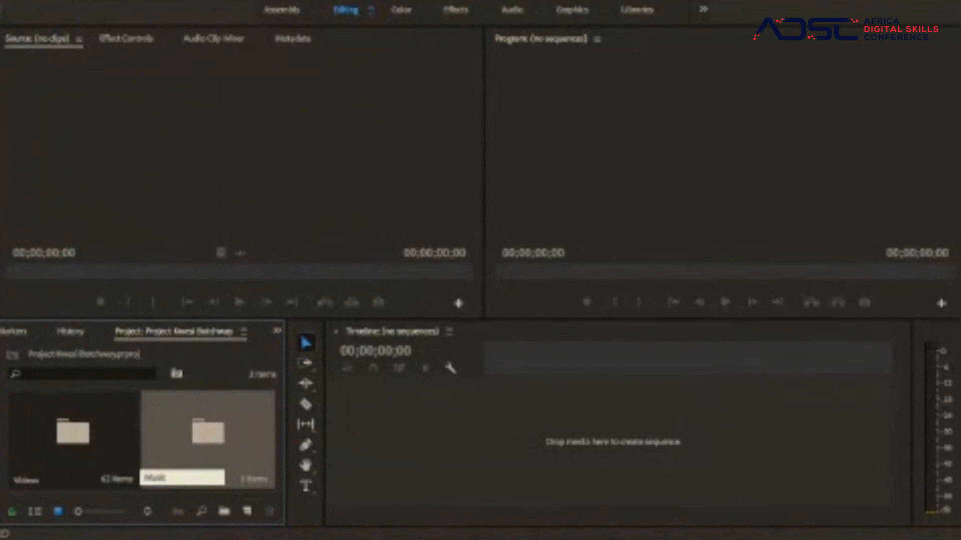
{"action": "type", "text": "Music"}
{"action": "key", "text": "Return"}
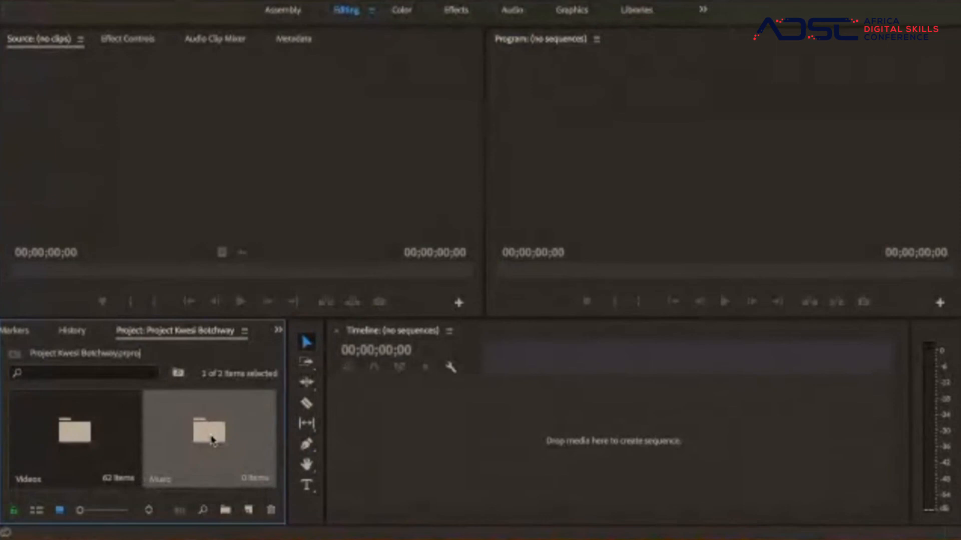
{"action": "double_click", "coordinate": [212, 440]}
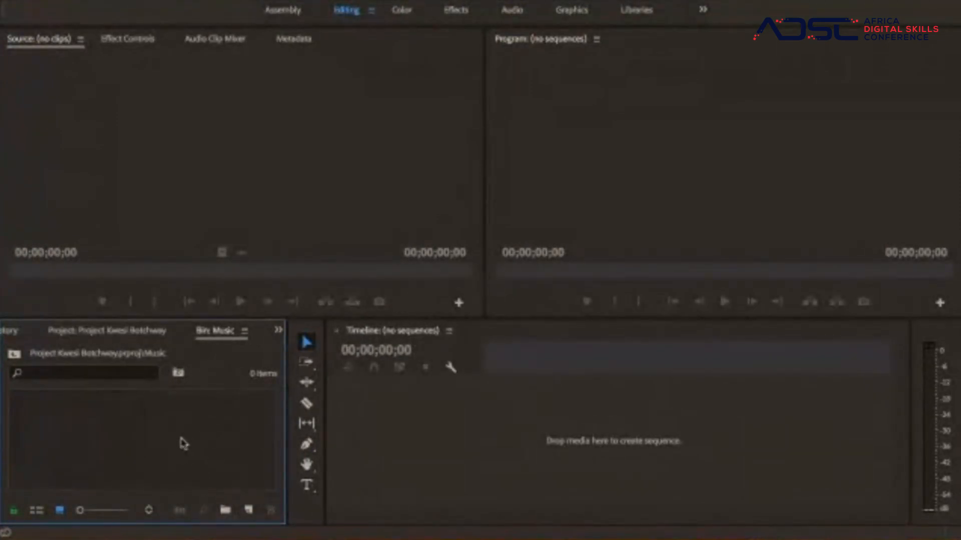
- Bring the BACKGROUND MUSIC folder from the My Passport drive into the Music bin
{"action": "double_click", "coordinate": [183, 443]}
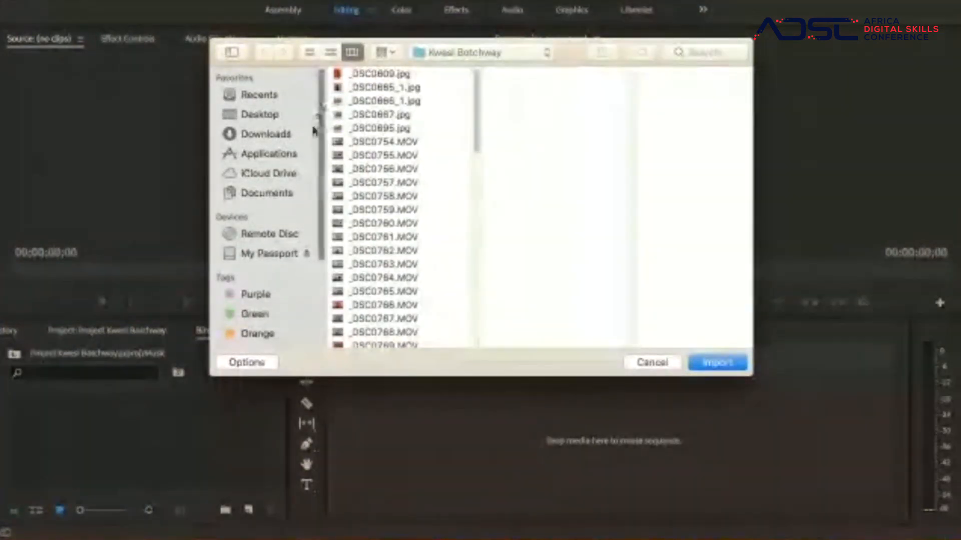
{"action": "left_click", "coordinate": [264, 257]}
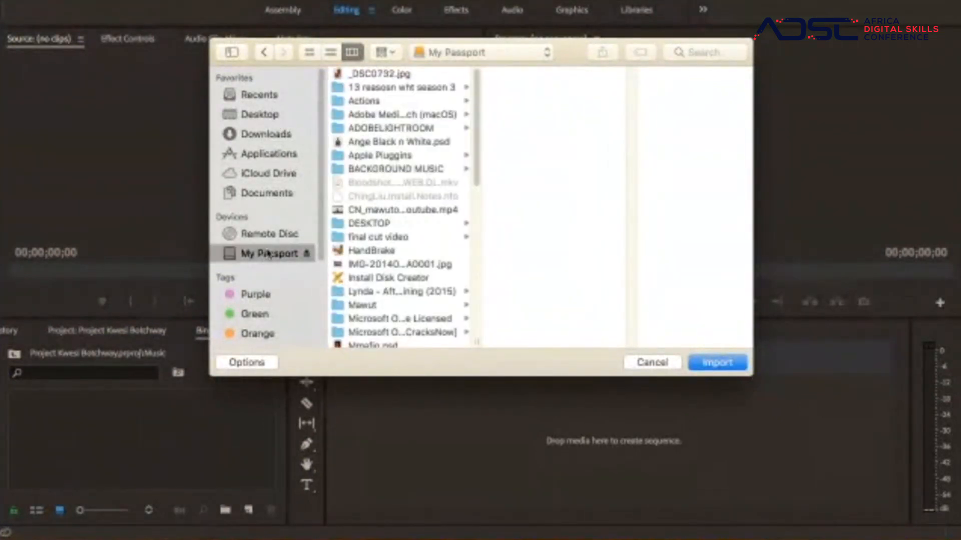
{"action": "left_click", "coordinate": [375, 171]}
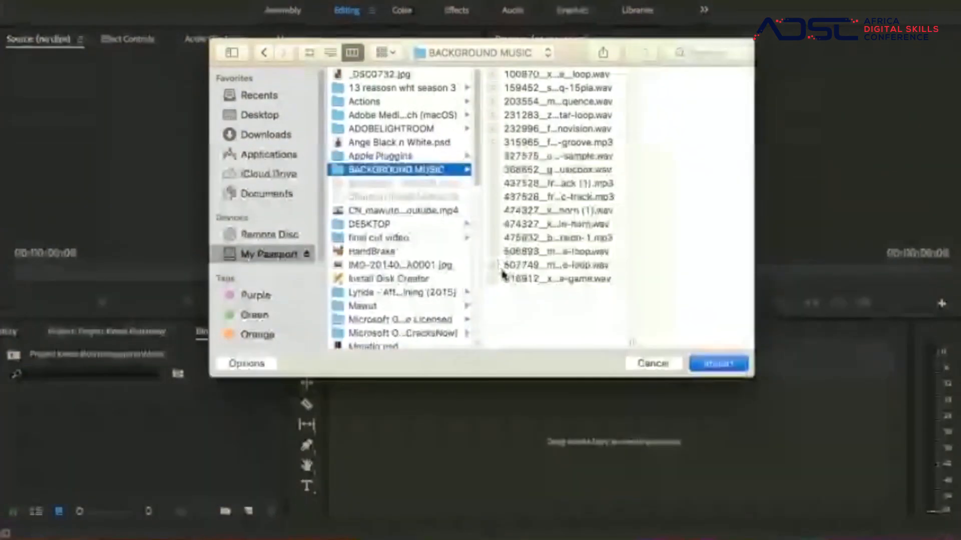
{"action": "key", "text": "Return"}
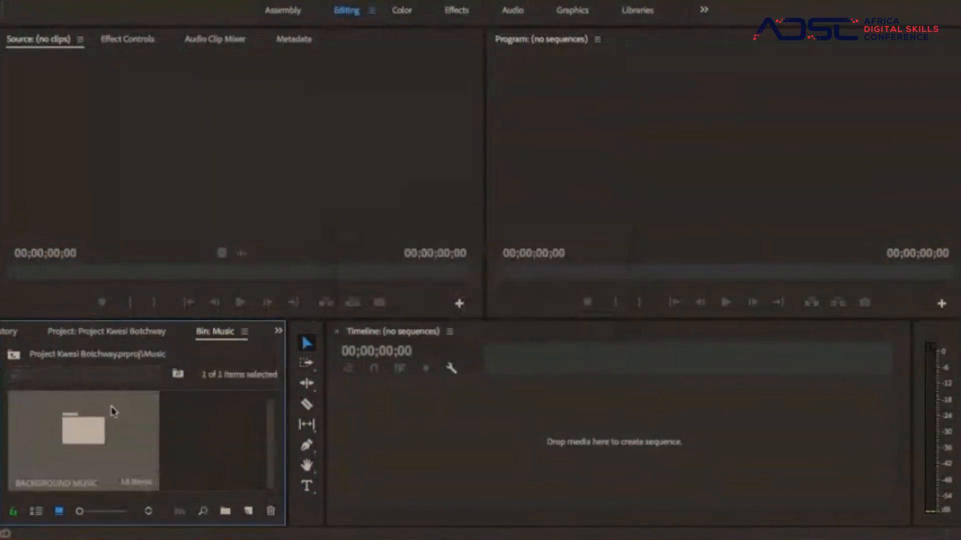
- Open the BACKGROUND MUSIC bin and review its tracks in List View
{"action": "double_click", "coordinate": [100, 439]}
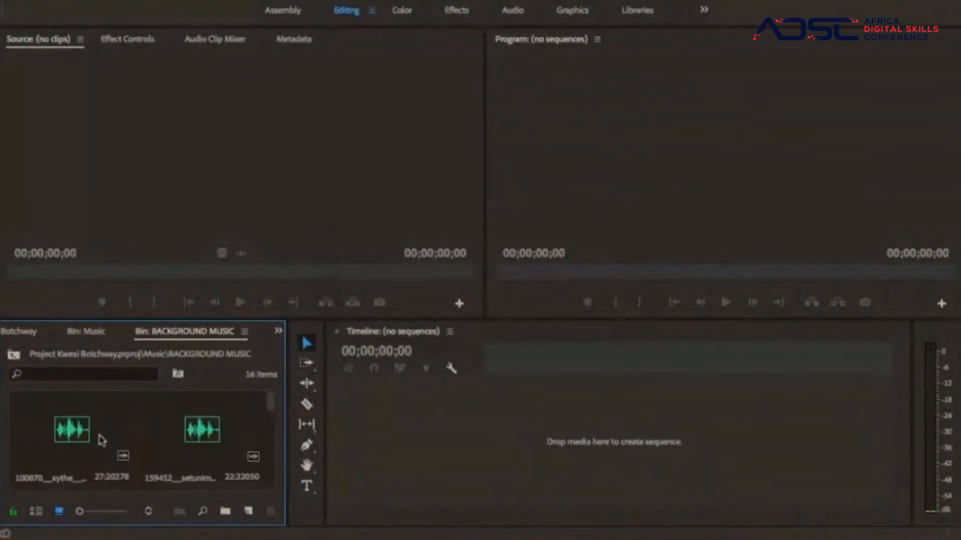
{"action": "scroll", "coordinate": [168, 431], "scroll_direction": "down", "scroll_amount": 5}
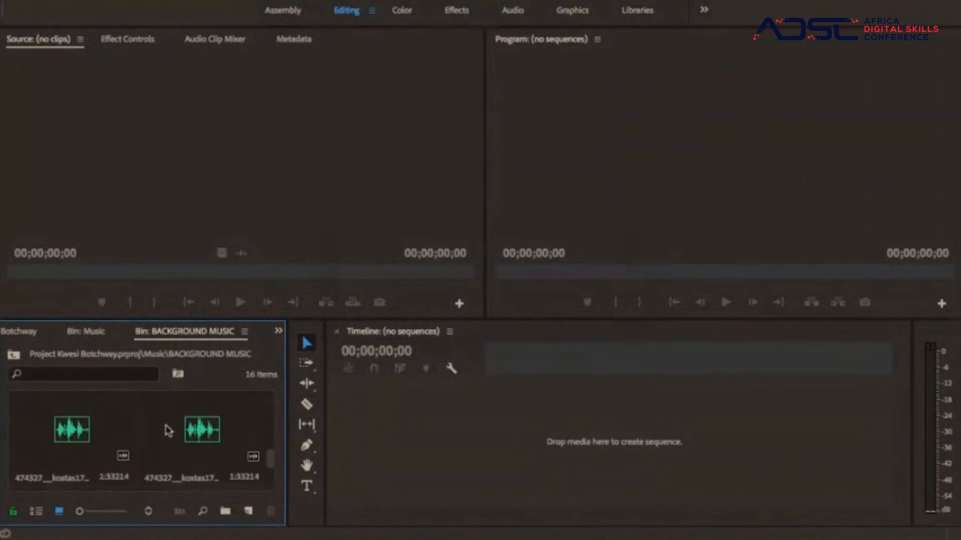
{"action": "scroll", "coordinate": [168, 430], "scroll_direction": "up", "scroll_amount": 5}
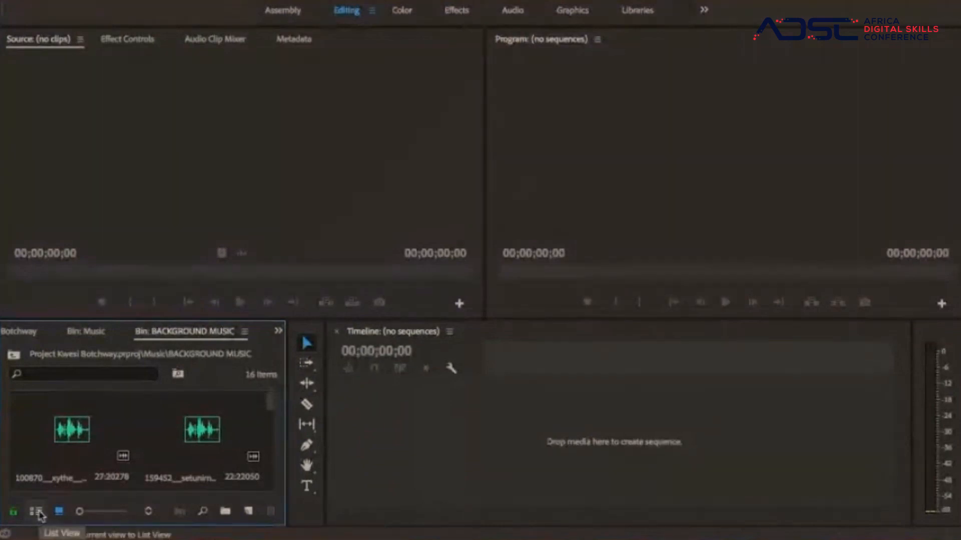
{"action": "left_click", "coordinate": [39, 513]}
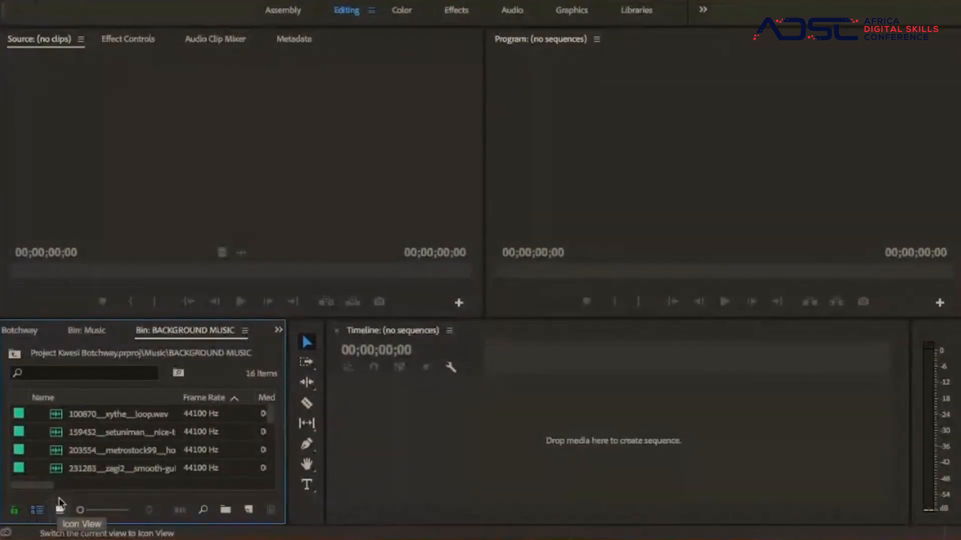
{"action": "scroll", "coordinate": [98, 474], "scroll_direction": "down", "scroll_amount": 1}
{"action": "scroll", "coordinate": [97, 472], "scroll_direction": "down", "scroll_amount": 11}
{"action": "scroll", "coordinate": [96, 472], "scroll_direction": "up", "scroll_amount": 12}
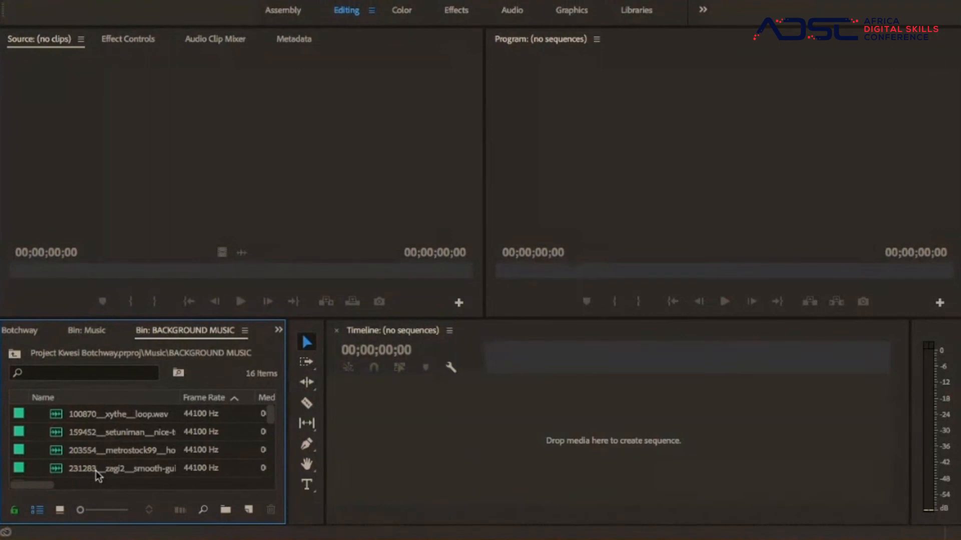
- Go back up to the project root and switch to Icon View
{"action": "left_click", "coordinate": [14, 355]}
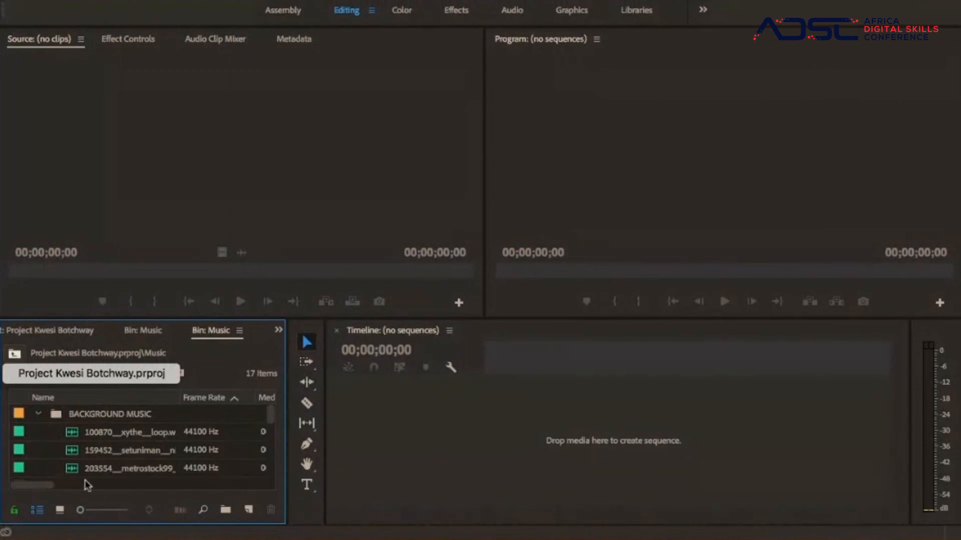
{"action": "left_click", "coordinate": [15, 356]}
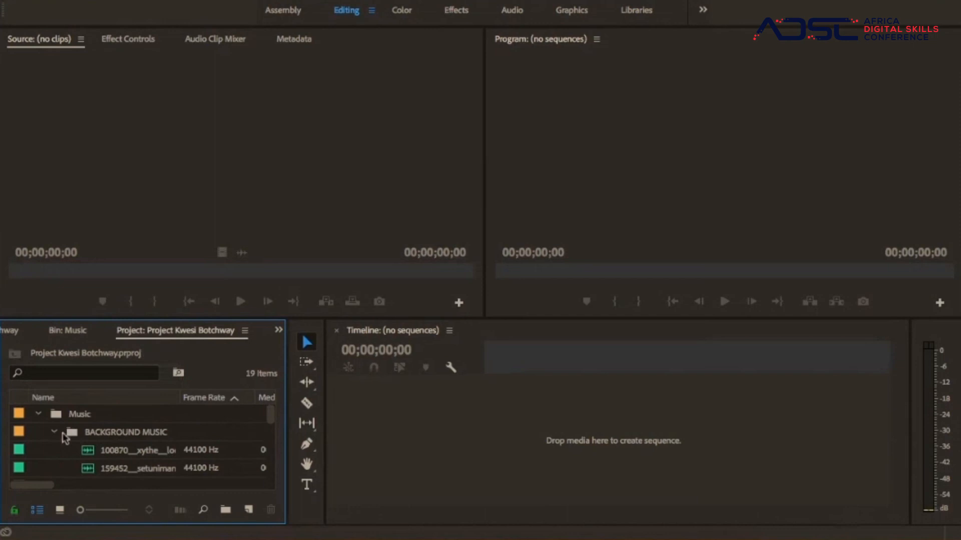
{"action": "left_click", "coordinate": [60, 511]}
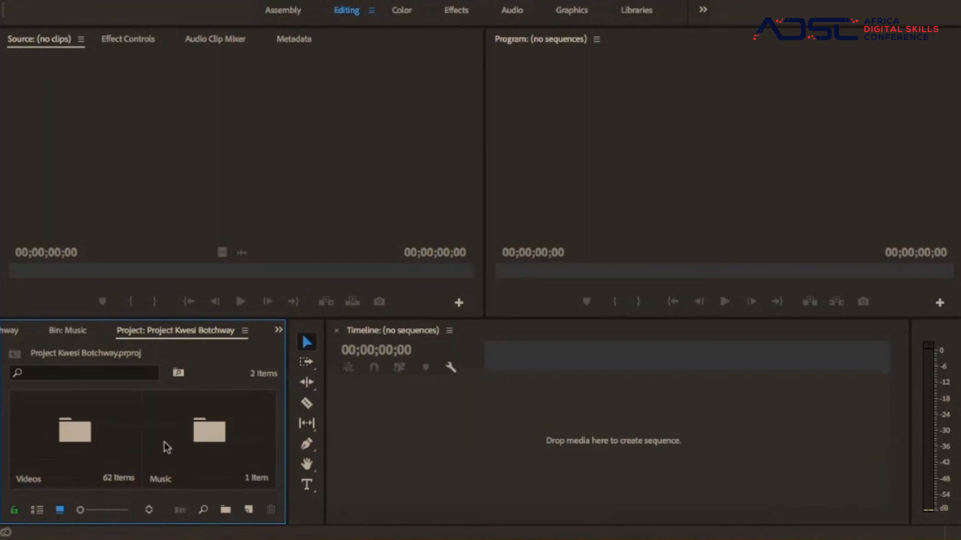
- Open the Videos bin and scroll through its clip thumbnails
{"action": "left_click", "coordinate": [84, 433]}
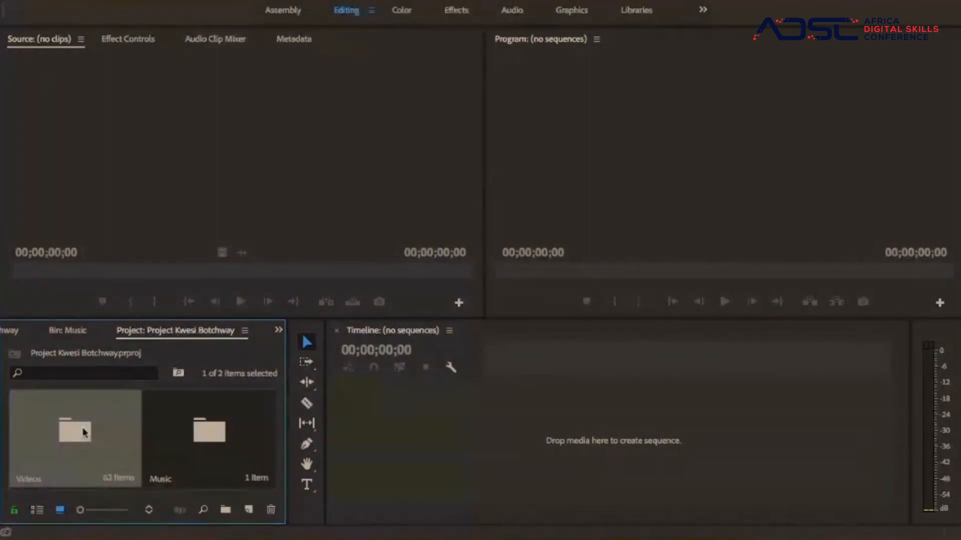
{"action": "double_click", "coordinate": [84, 432]}
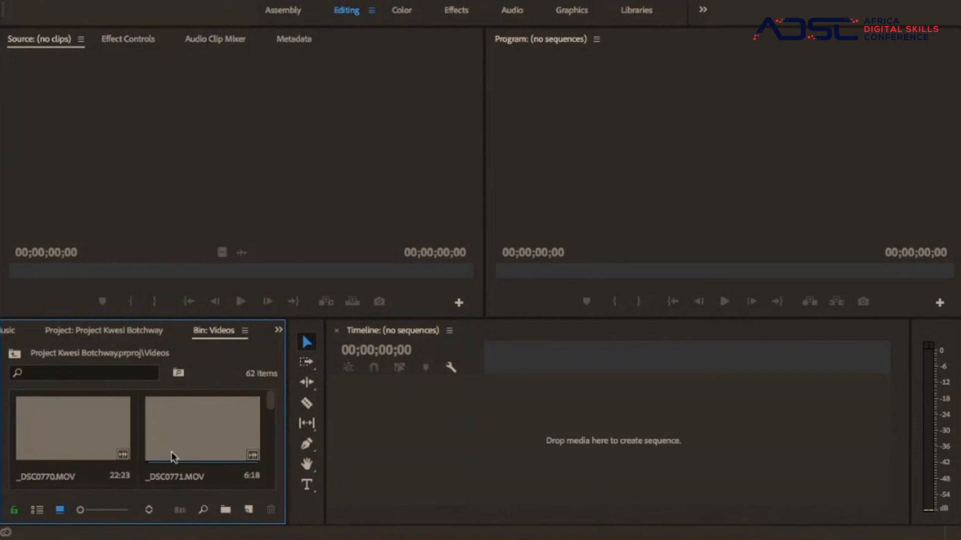
{"action": "scroll", "coordinate": [223, 453], "scroll_direction": "down", "scroll_amount": 3}
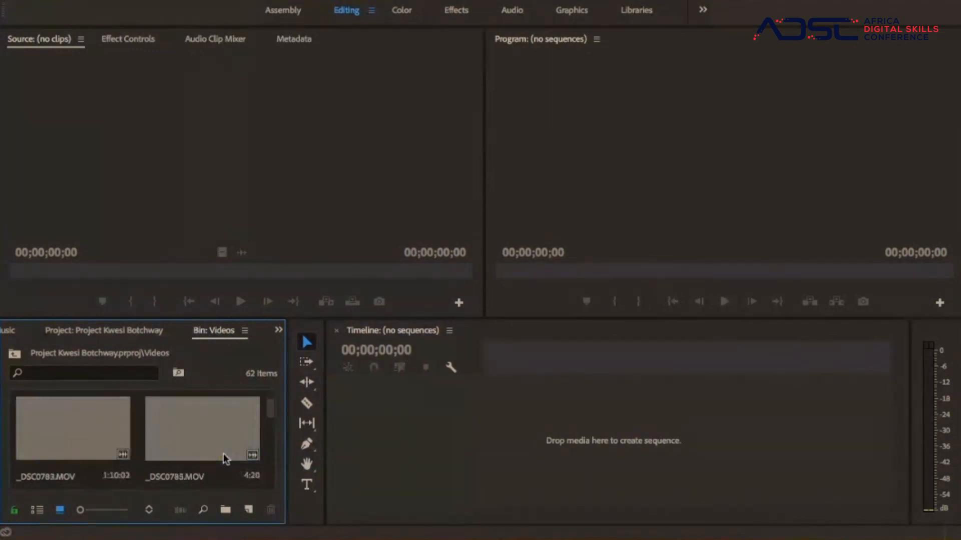
{"action": "scroll", "coordinate": [224, 453], "scroll_direction": "down", "scroll_amount": 5}
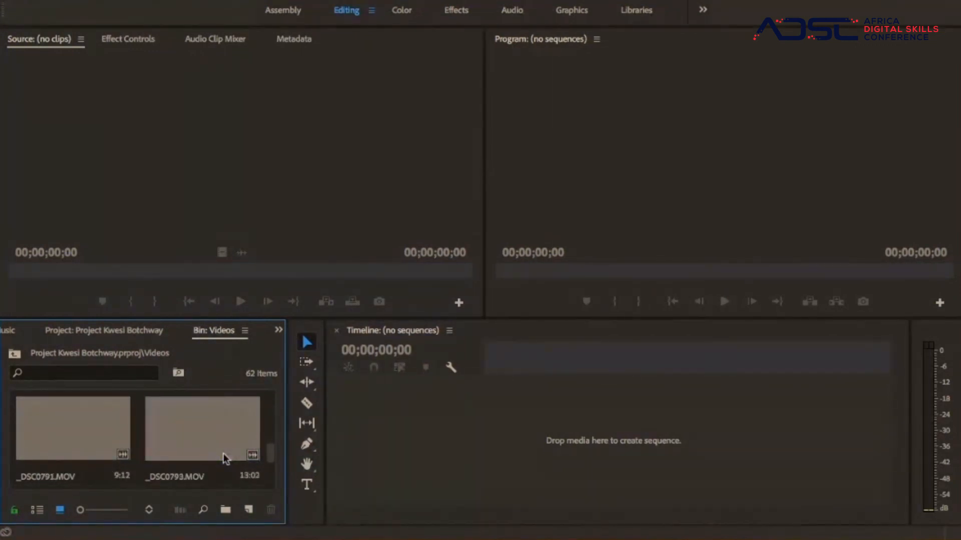
{"action": "scroll", "coordinate": [223, 453], "scroll_direction": "down", "scroll_amount": 6}
{"action": "scroll", "coordinate": [223, 454], "scroll_direction": "up", "scroll_amount": 6}
{"action": "scroll", "coordinate": [223, 455], "scroll_direction": "up", "scroll_amount": 6}
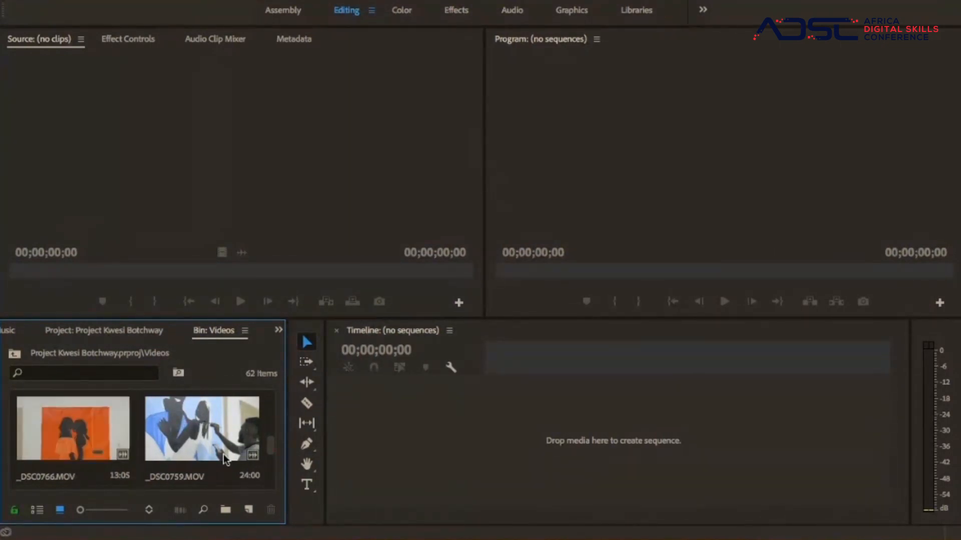
- Find and select the _DSC0754.MOV thumbnail in the Videos bin
{"action": "scroll", "coordinate": [210, 449], "scroll_direction": "down", "scroll_amount": 10}
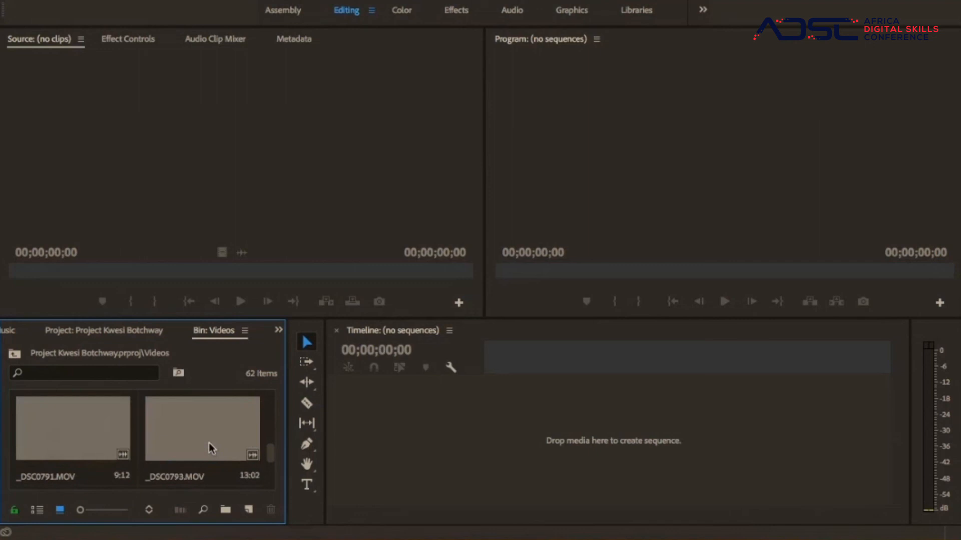
{"action": "scroll", "coordinate": [208, 443], "scroll_direction": "down", "scroll_amount": 5}
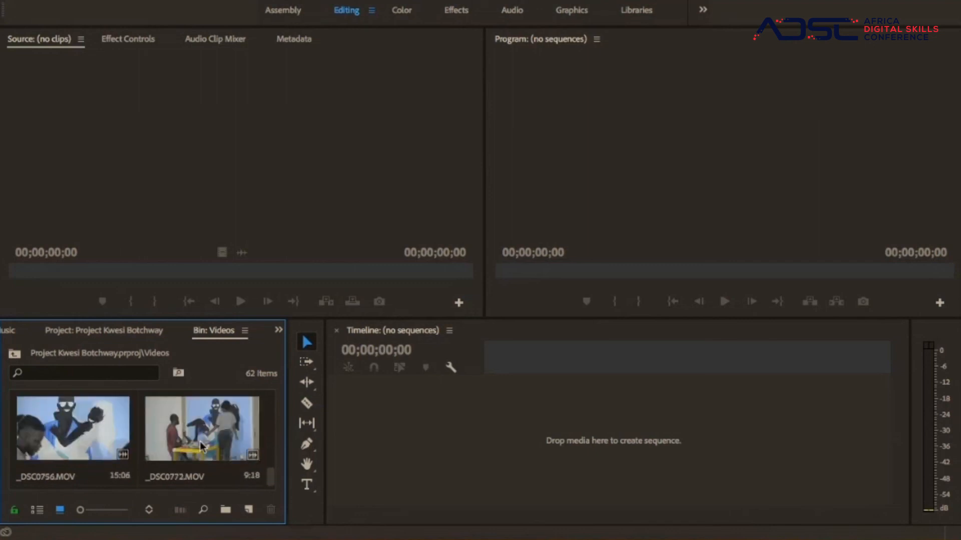
{"action": "scroll", "coordinate": [199, 441], "scroll_direction": "up", "scroll_amount": 2}
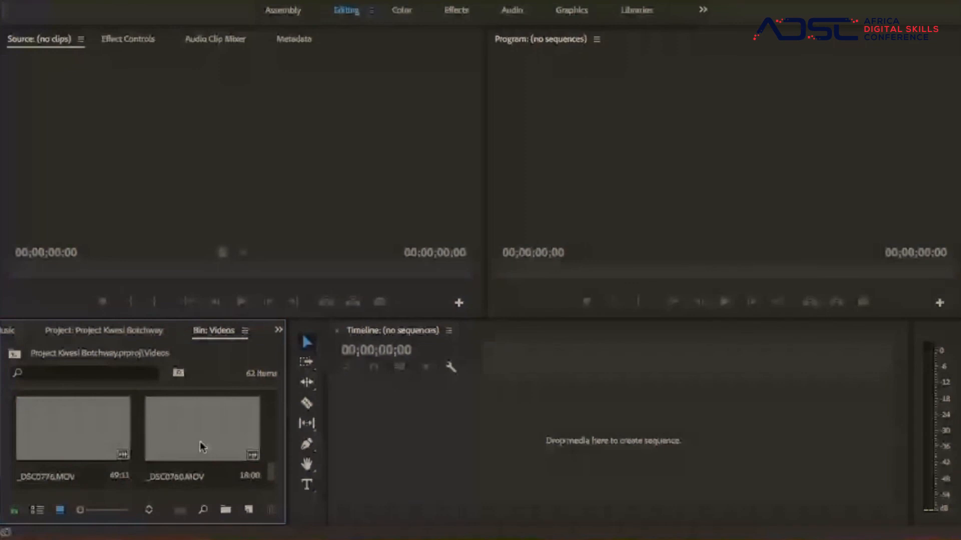
{"action": "scroll", "coordinate": [200, 446], "scroll_direction": "up", "scroll_amount": 10}
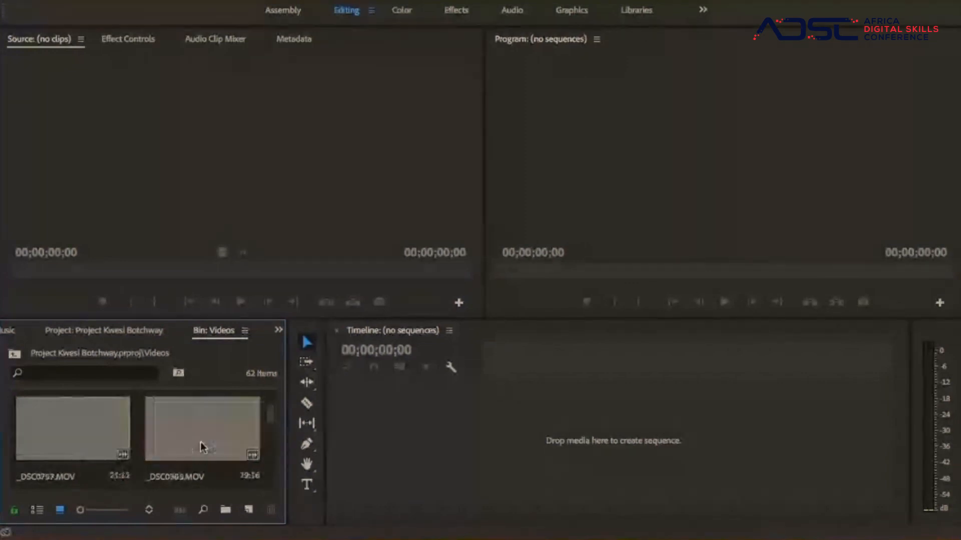
{"action": "scroll", "coordinate": [200, 447], "scroll_direction": "down", "scroll_amount": 2}
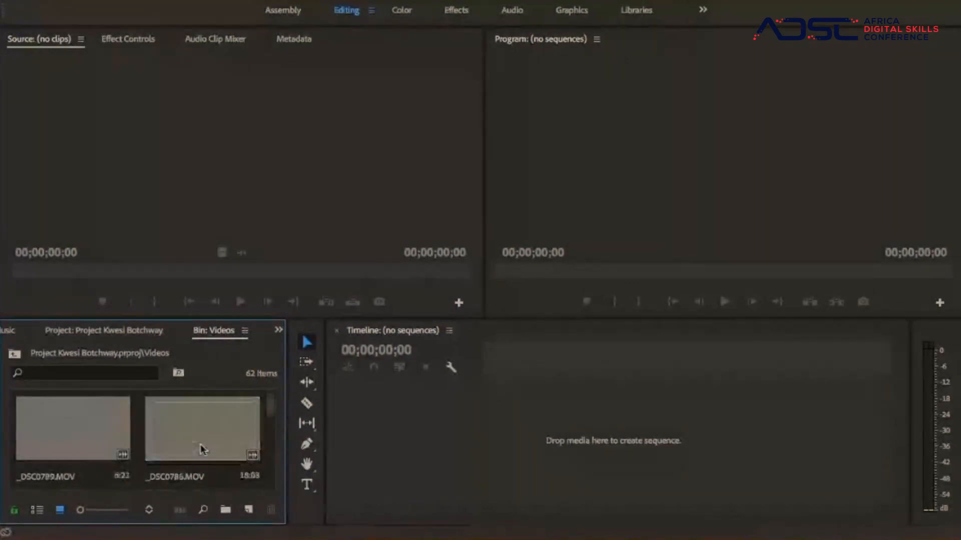
{"action": "scroll", "coordinate": [200, 447], "scroll_direction": "down", "scroll_amount": 1}
{"action": "scroll", "coordinate": [200, 448], "scroll_direction": "down", "scroll_amount": 2}
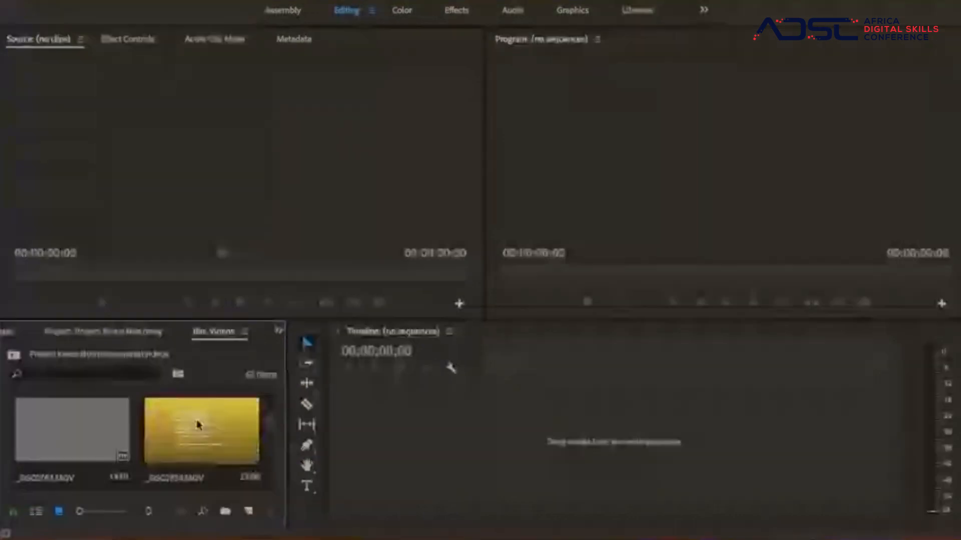
{"action": "left_click", "coordinate": [198, 425]}
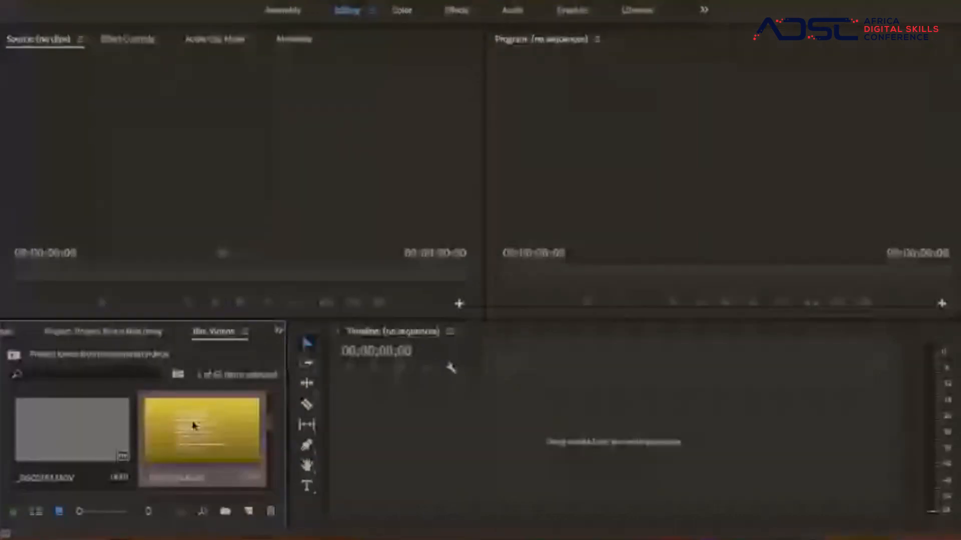
- Load _DSC0754.MOV in the Source monitor, build a _DSC0754 sequence from it, then empty its timeline
{"action": "double_click", "coordinate": [193, 426]}
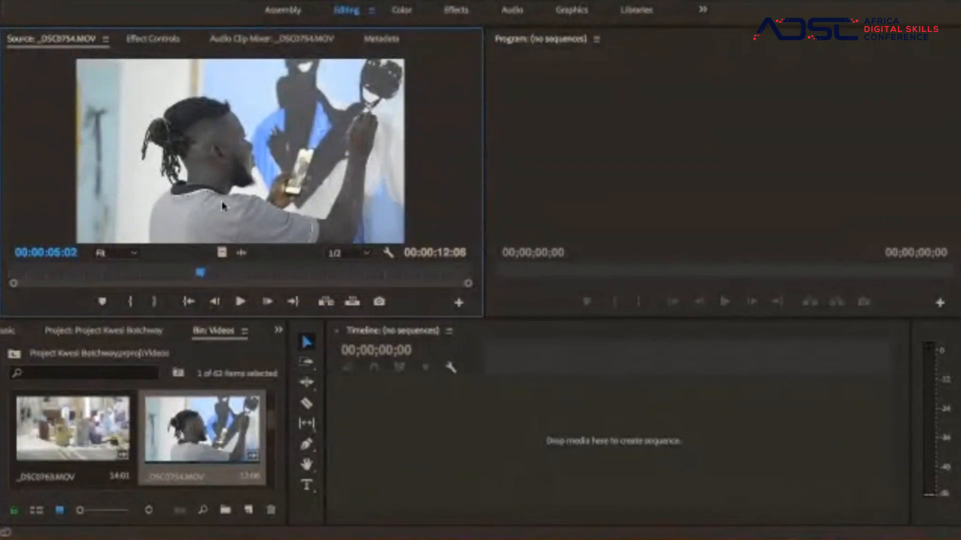
{"action": "left_click_drag", "start_coordinate": [213, 163], "coordinate": [315, 152]}
{"action": "left_click_drag", "start_coordinate": [223, 121], "coordinate": [399, 441]}
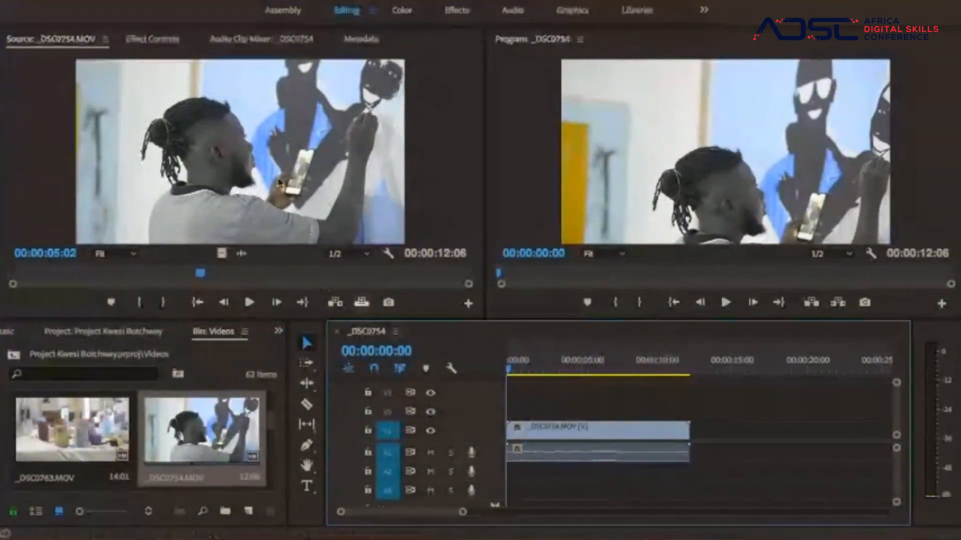
{"action": "left_click", "coordinate": [605, 439]}
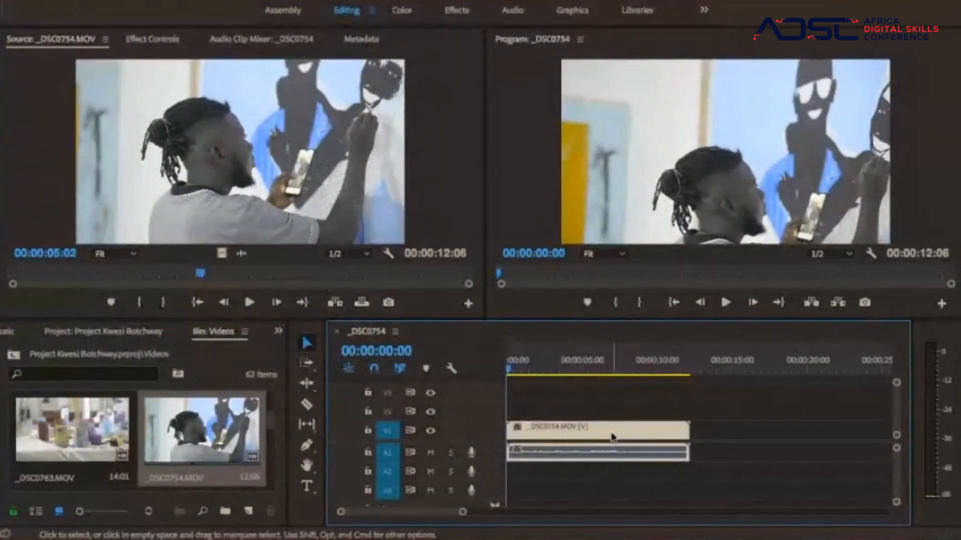
{"action": "key", "text": "Delete"}
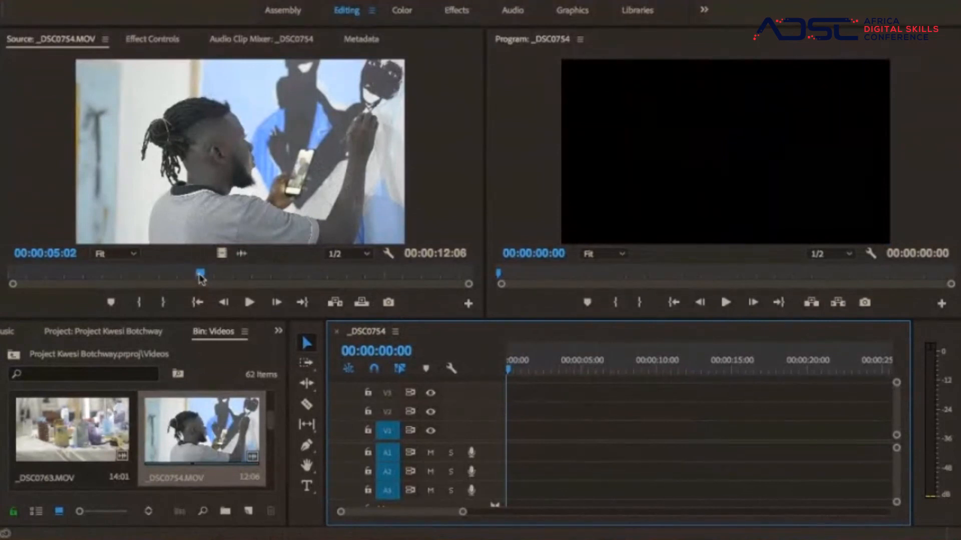
- Mark In at 00:00:02:11 and Out at 00:00:07:05 on _DSC0754.MOV, then check the range
{"action": "left_click_drag", "start_coordinate": [199, 274], "coordinate": [15, 284]}
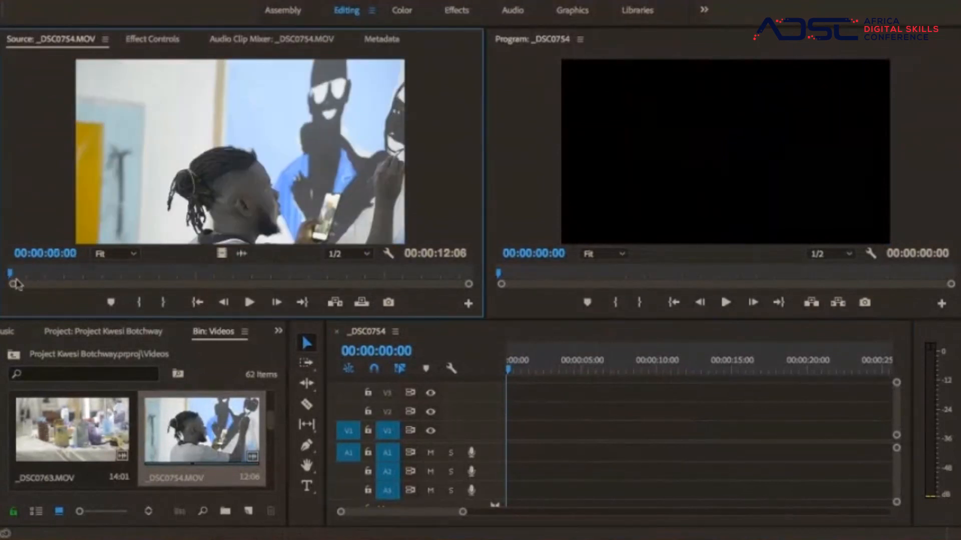
{"action": "left_click", "coordinate": [249, 303]}
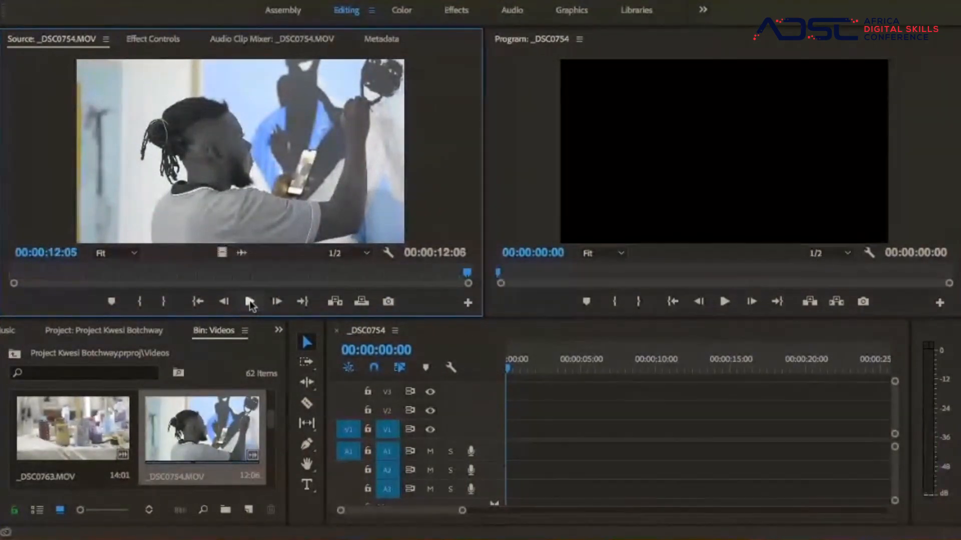
{"action": "left_click", "coordinate": [249, 302]}
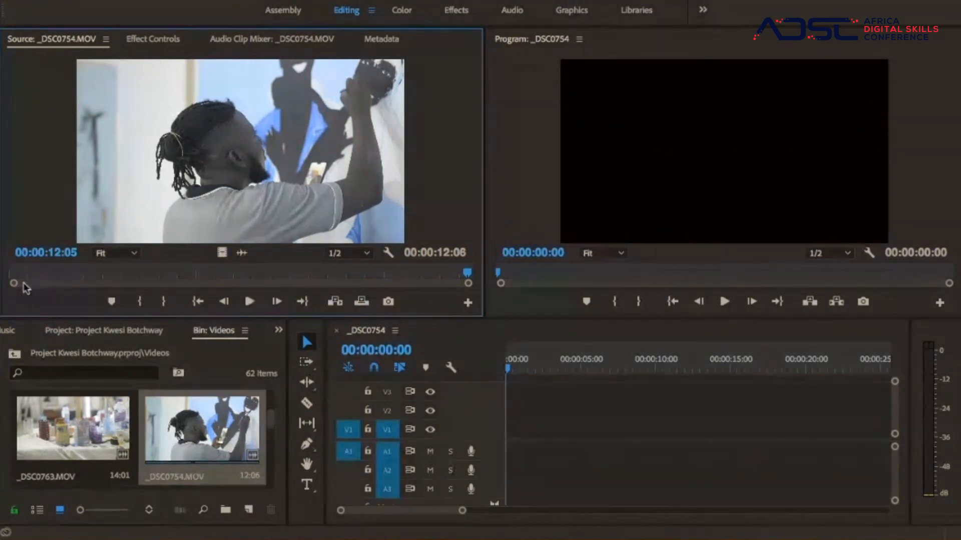
{"action": "left_click", "coordinate": [250, 302]}
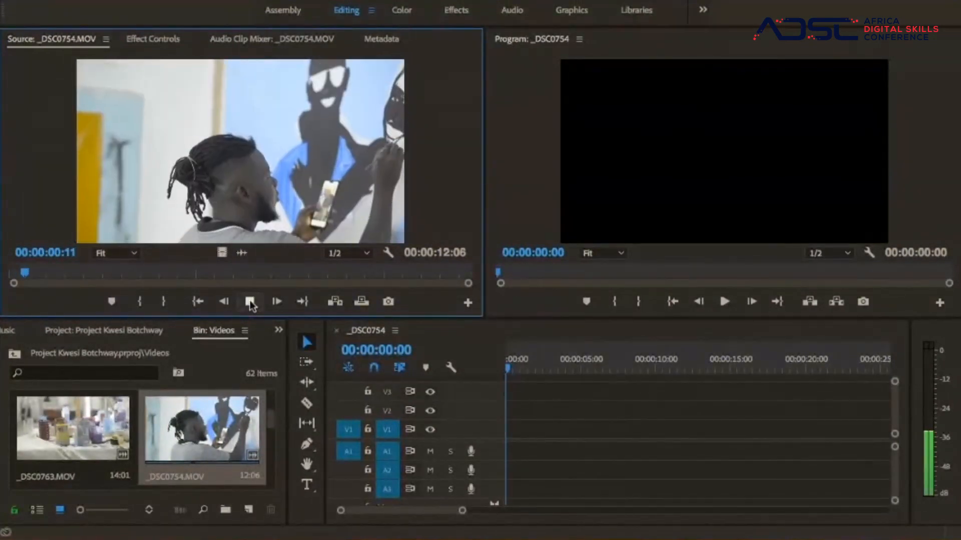
{"action": "left_click", "coordinate": [249, 302]}
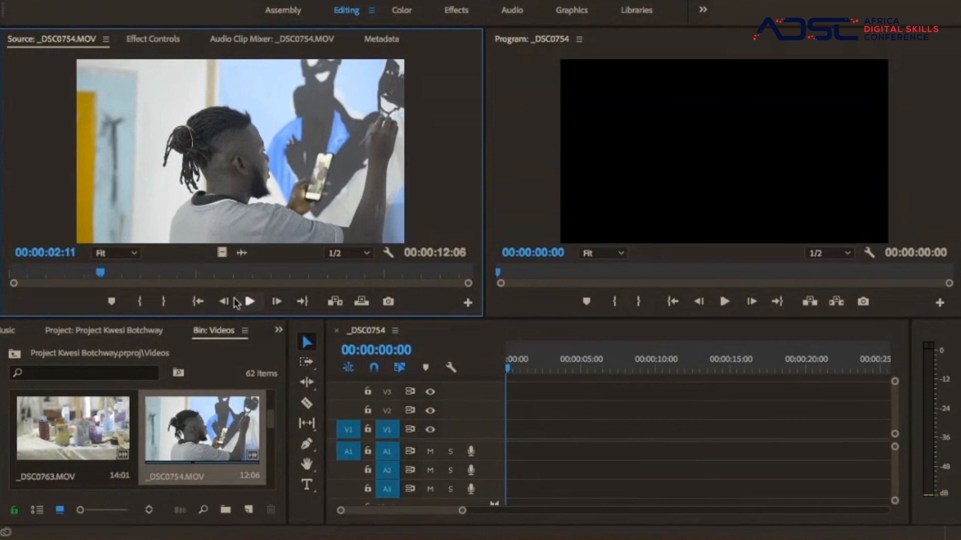
{"action": "left_click", "coordinate": [139, 302]}
{"action": "left_click", "coordinate": [250, 302]}
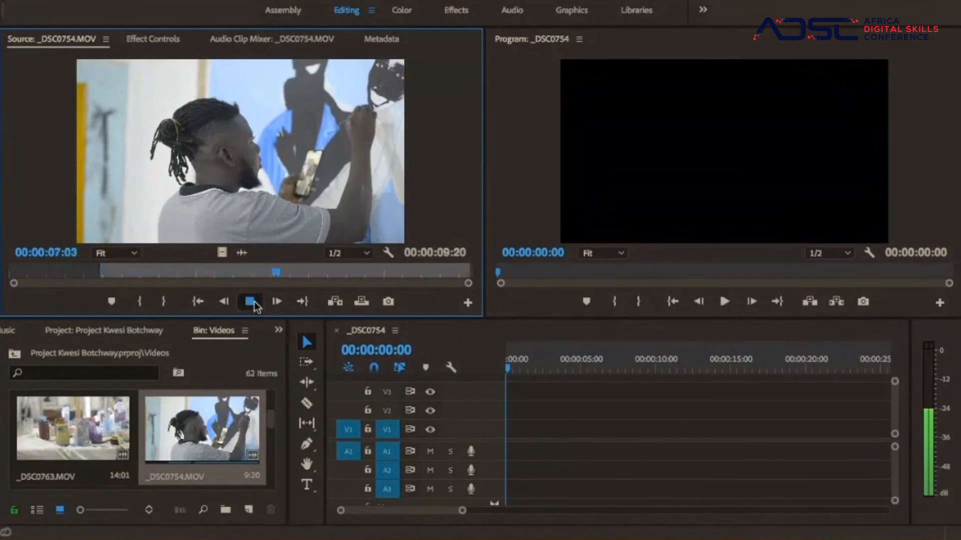
{"action": "left_click", "coordinate": [250, 303]}
{"action": "left_click", "coordinate": [164, 302]}
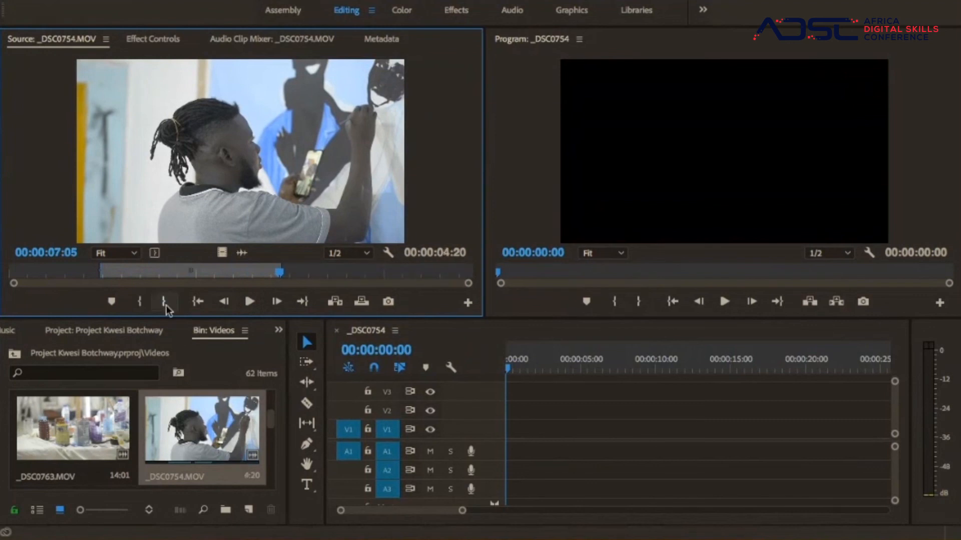
{"action": "mouse_move", "coordinate": [201, 273]}
{"action": "left_mouse_down"}
{"action": "mouse_move", "coordinate": [410, 383]}
{"action": "mouse_move", "coordinate": [233, 316]}
{"action": "mouse_move", "coordinate": [200, 277]}
{"action": "left_mouse_up"}
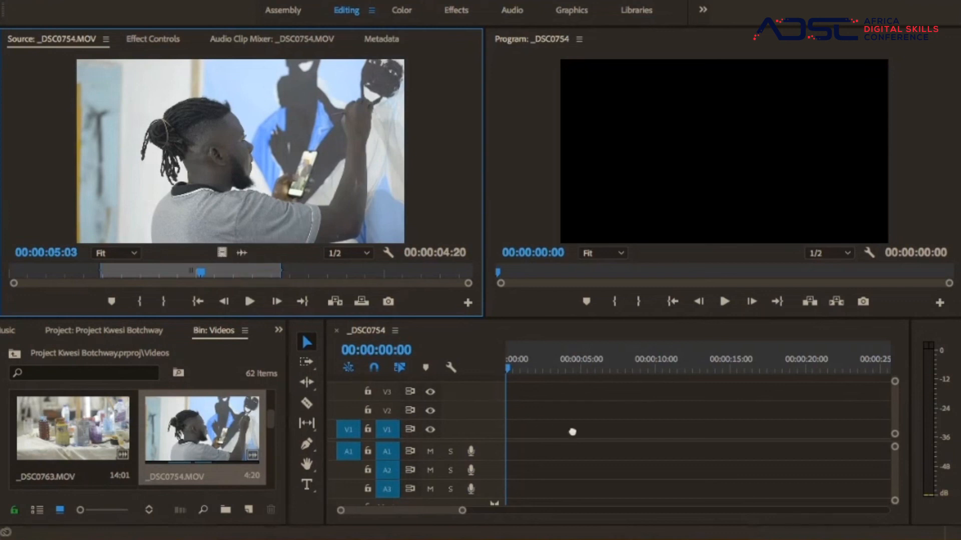
- Drop the marked 00:00:04:20 _DSC0754 range onto V1 and play the sequence back to review it
{"action": "left_click_drag", "start_coordinate": [564, 431], "coordinate": [538, 432]}
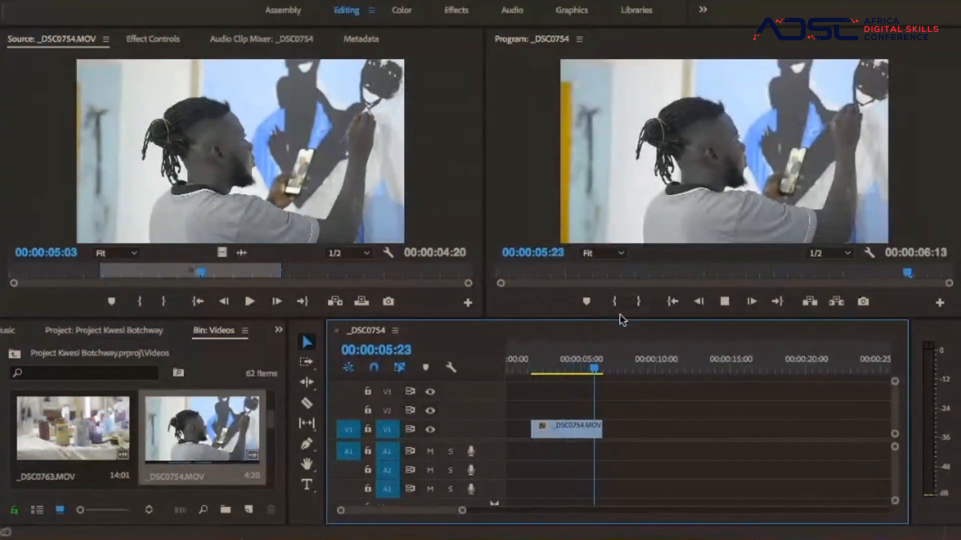
{"action": "key", "text": "space"}
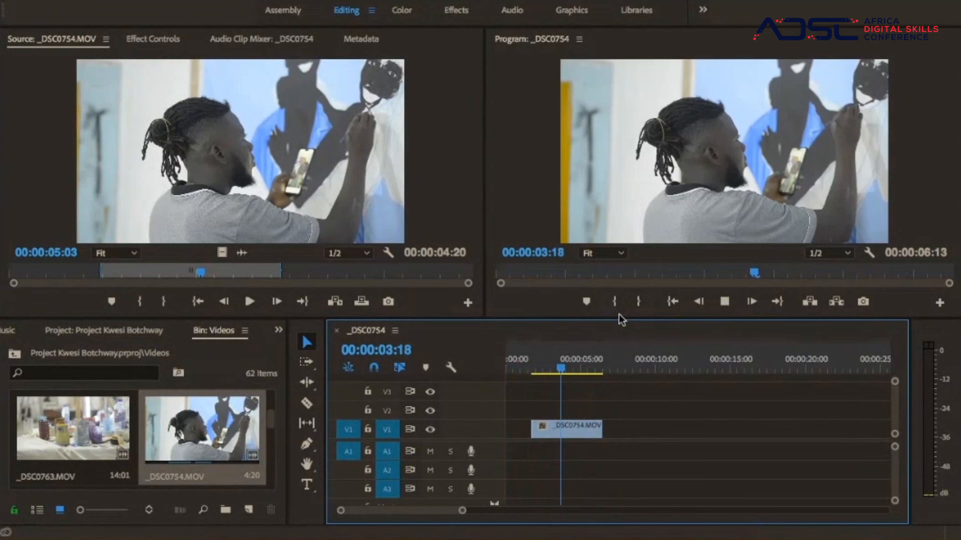
{"action": "key", "text": "space"}
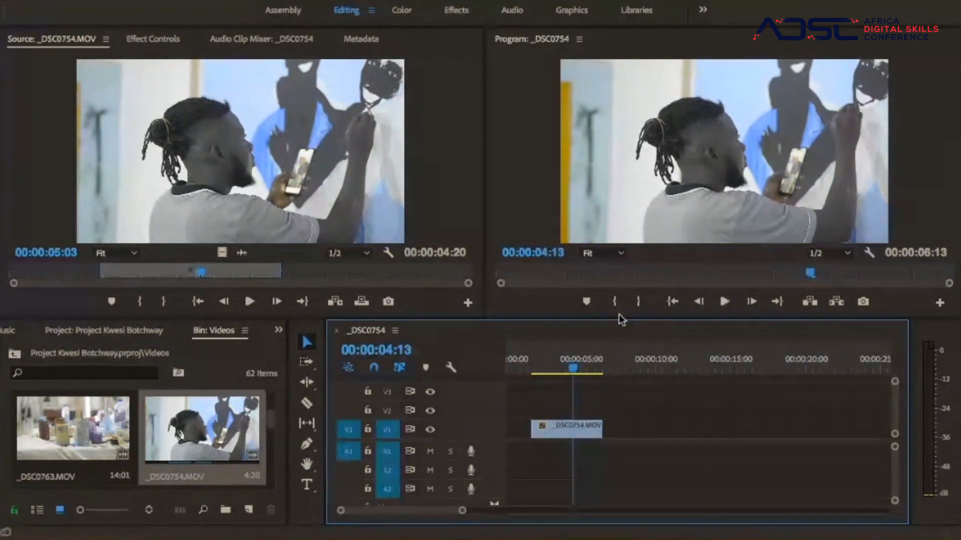
{"action": "key", "text": "Home"}
{"action": "key", "text": "space"}
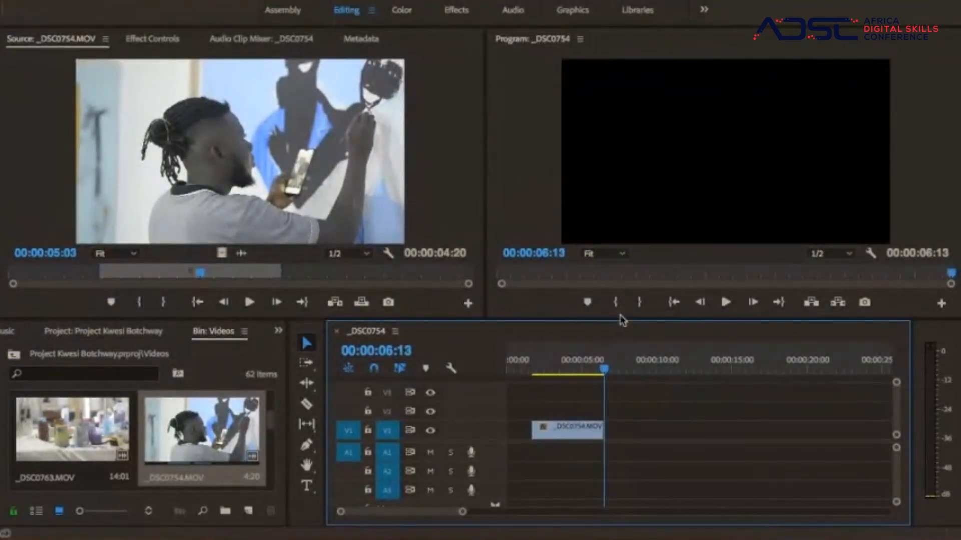
{"action": "key", "text": "space"}
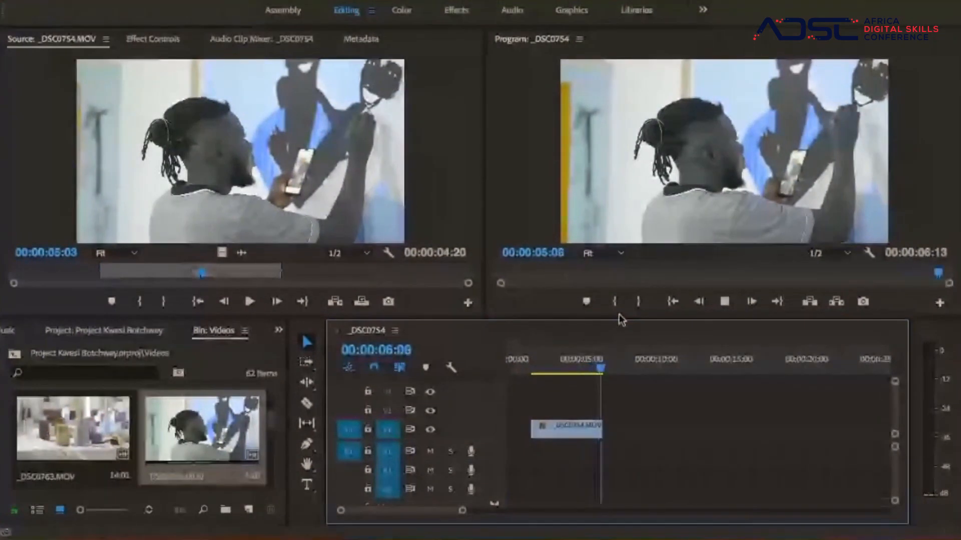
{"action": "key", "text": "space"}
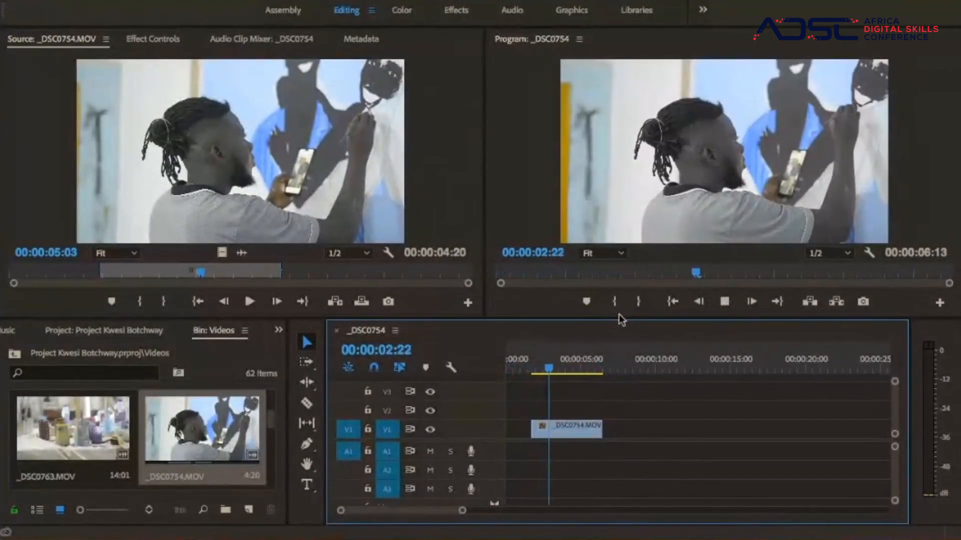
{"action": "key", "text": "space"}
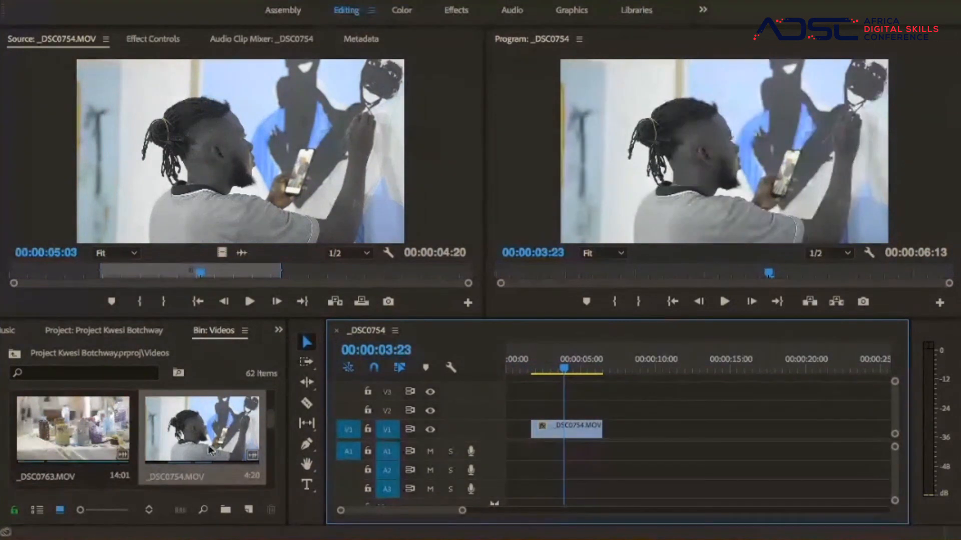
- Add _DSC0763.MOV to V1 after _DSC0754 and play the sequence to review it
{"action": "left_click", "coordinate": [65, 428]}
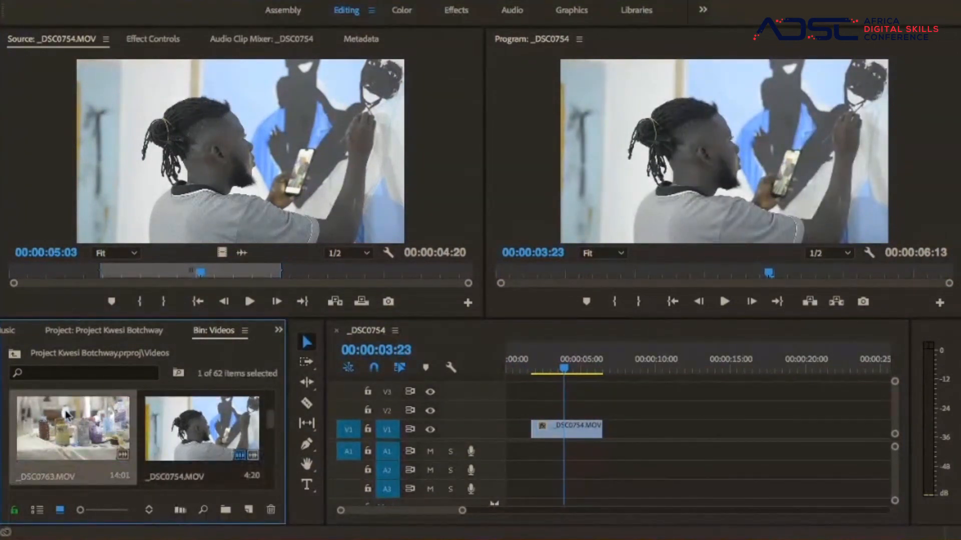
{"action": "left_click_drag", "start_coordinate": [250, 484], "coordinate": [607, 434]}
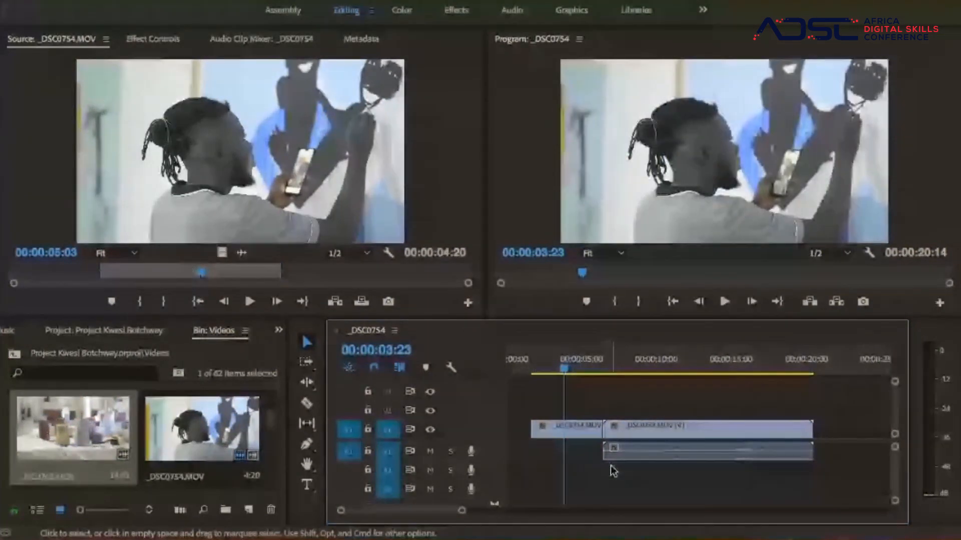
{"action": "key", "text": "space"}
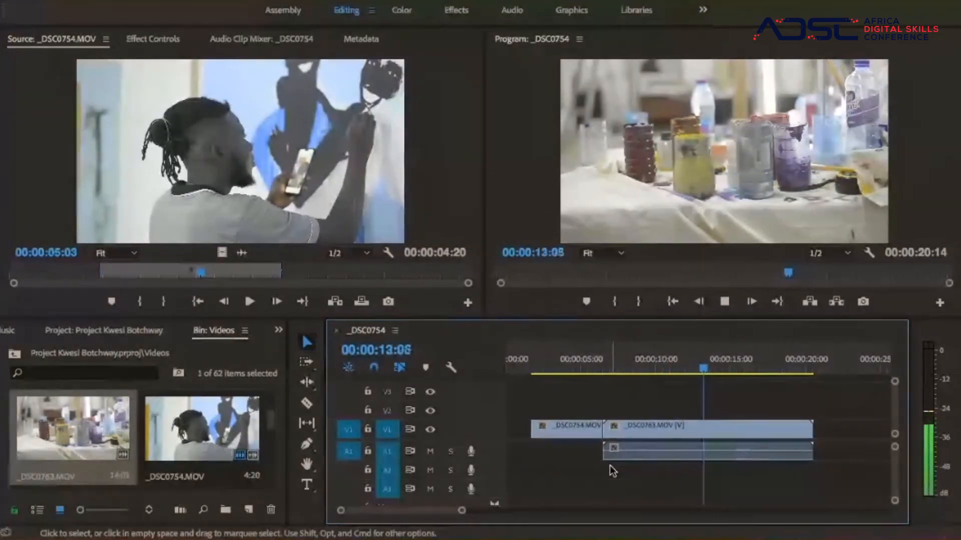
{"action": "key", "text": "space"}
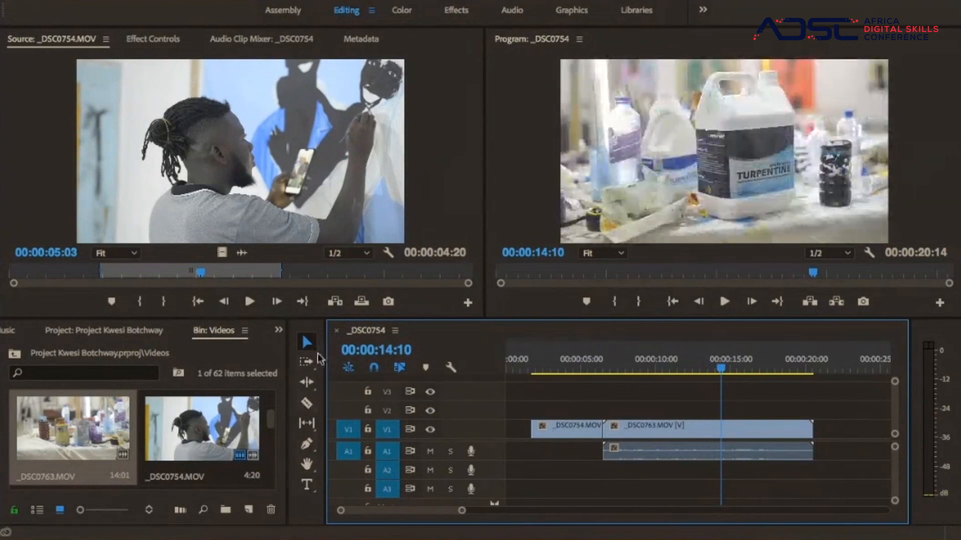
- Switch to the Razor tool and park the playhead near 00:00:08:08 inside _DSC0763
{"action": "left_click", "coordinate": [307, 404]}
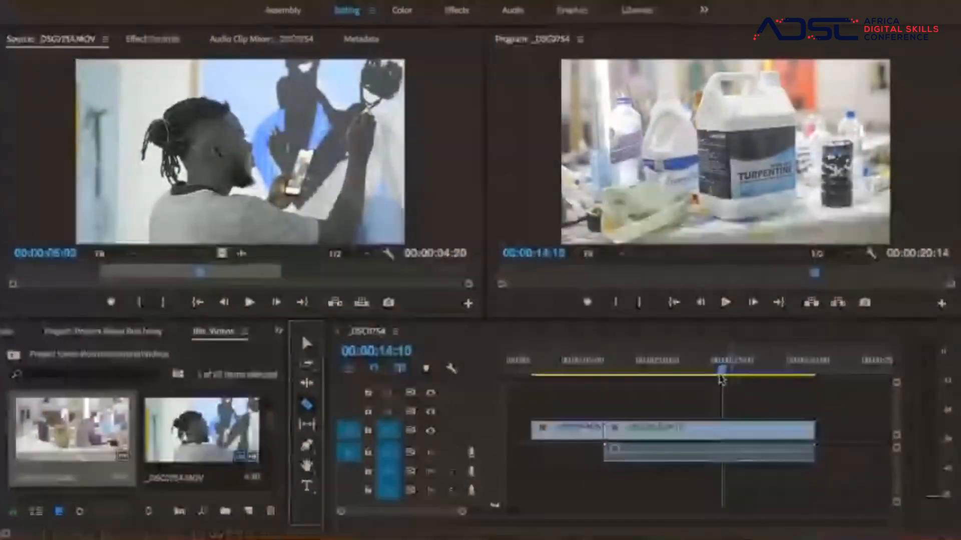
{"action": "left_click_drag", "start_coordinate": [722, 374], "coordinate": [604, 374]}
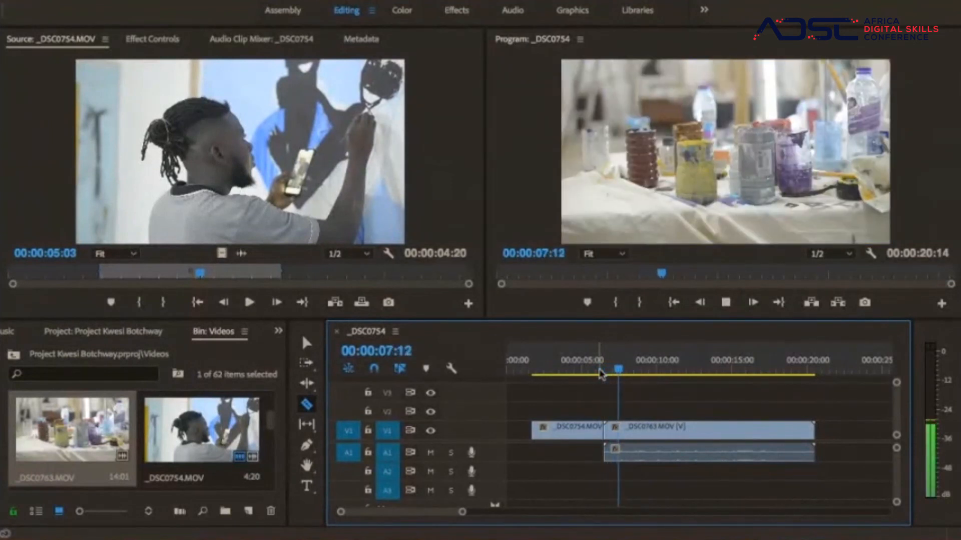
{"action": "key", "text": "space"}
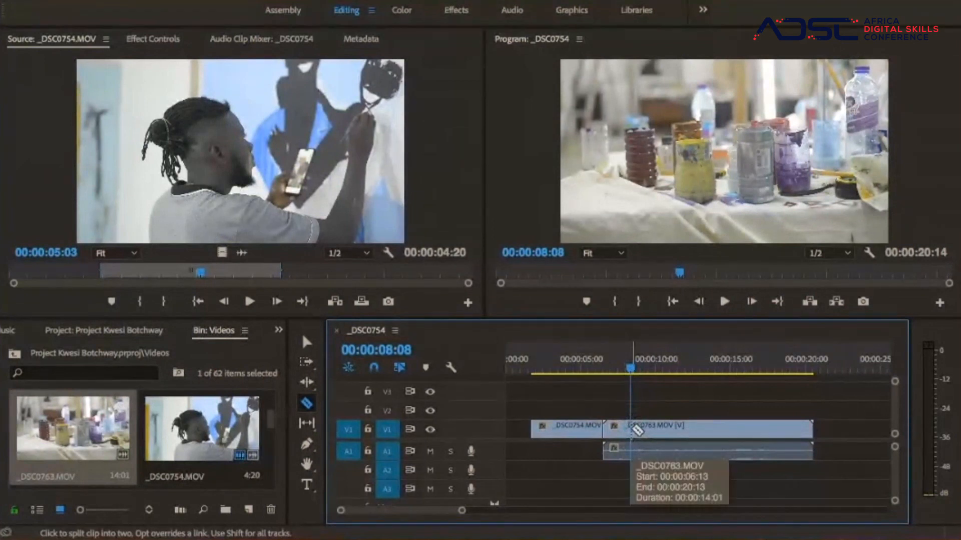
- Split _DSC0763 at 00:00:08:08 and pull the later part away from the kept piece
{"action": "left_click", "coordinate": [633, 426]}
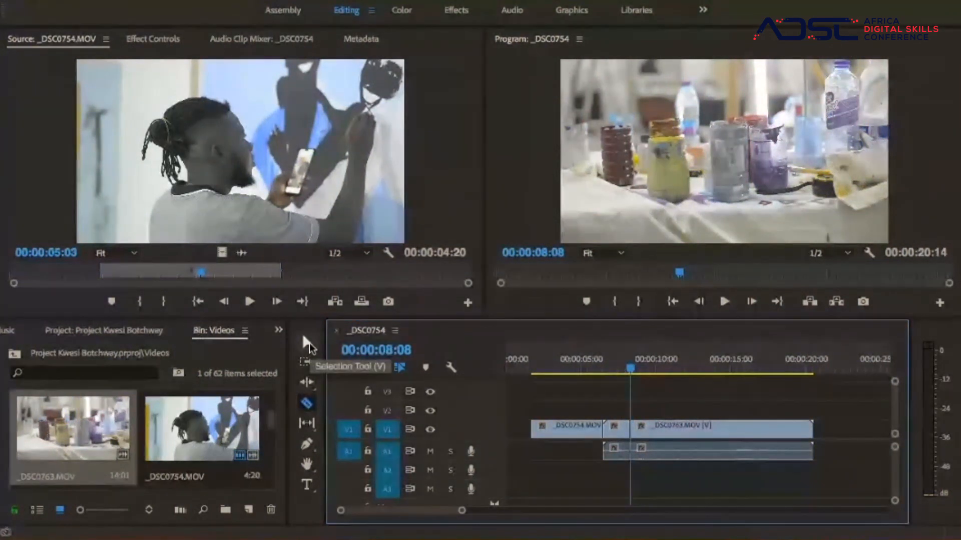
{"action": "left_click", "coordinate": [309, 343]}
{"action": "left_click", "coordinate": [733, 437]}
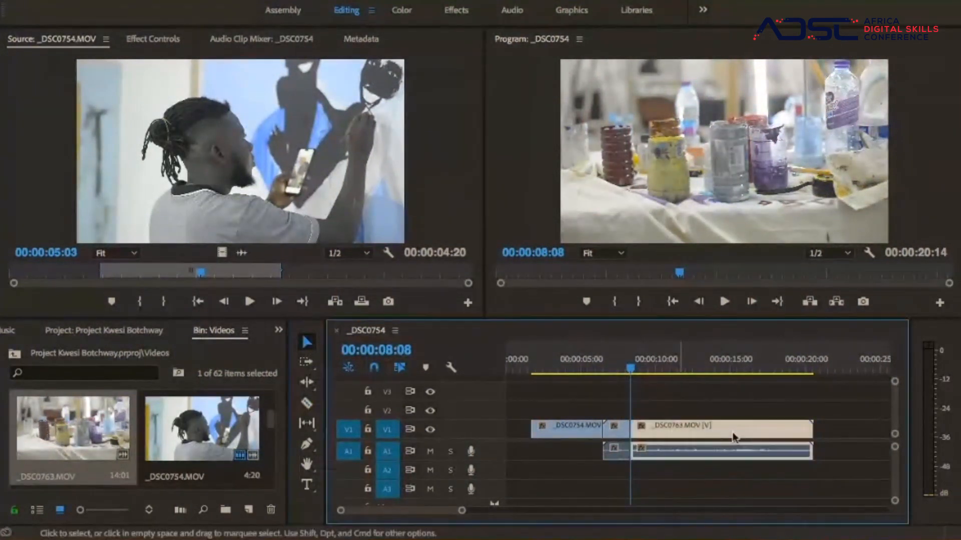
{"action": "left_click_drag", "start_coordinate": [752, 432], "coordinate": [771, 437]}
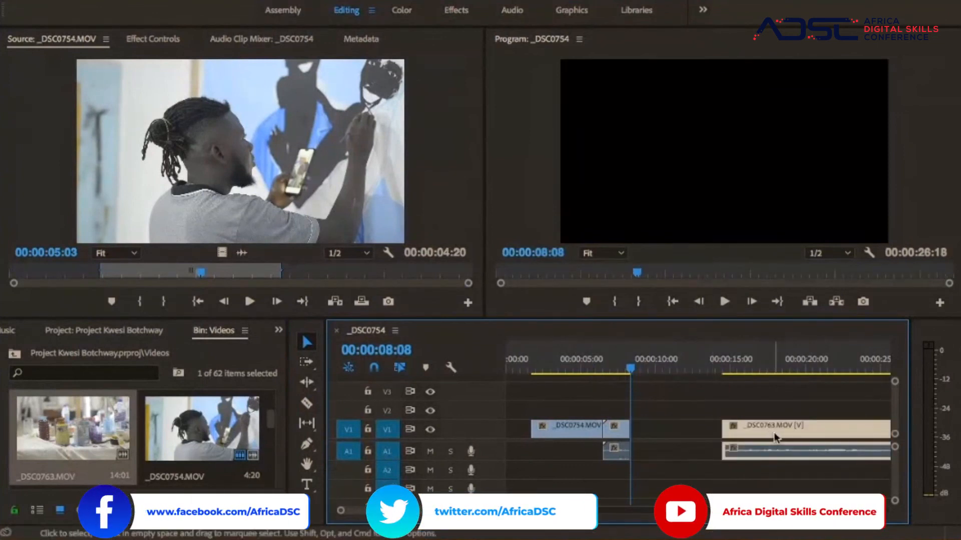
{"action": "left_click_drag", "start_coordinate": [775, 437], "coordinate": [715, 437]}
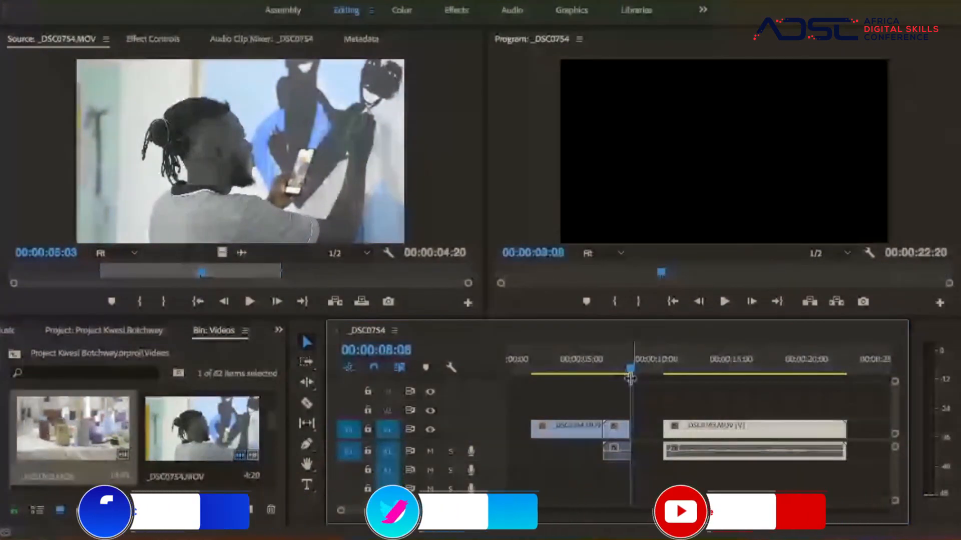
- Review the detached _DSC0763 part from 00:00:11:00, then delete it
{"action": "left_click_drag", "start_coordinate": [630, 379], "coordinate": [713, 381]}
{"action": "left_click_drag", "start_coordinate": [670, 376], "coordinate": [668, 376]}
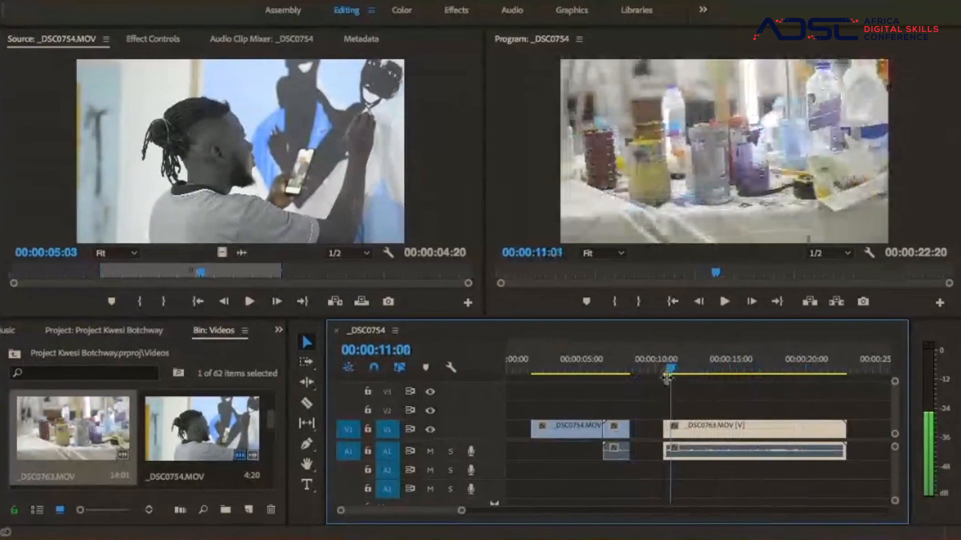
{"action": "key", "text": "space"}
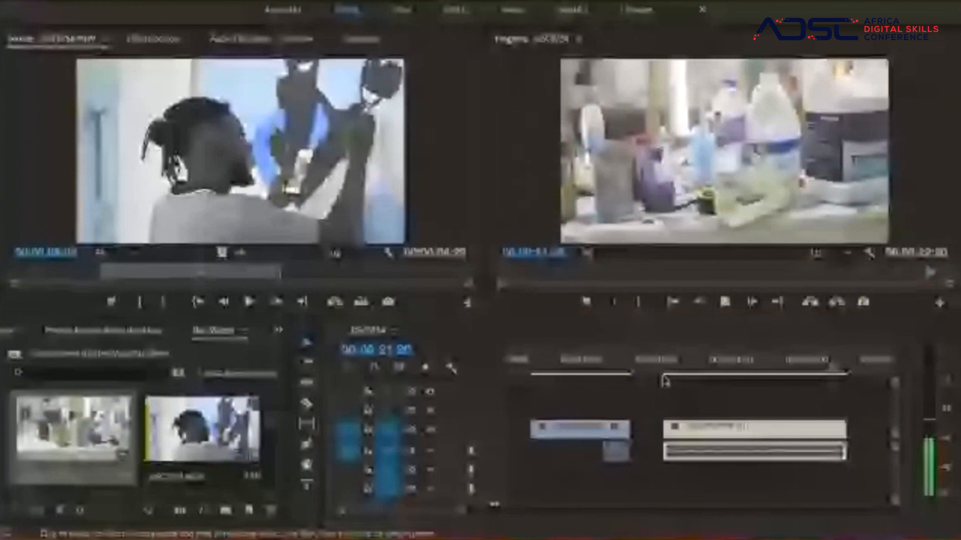
{"action": "key", "text": "space"}
{"action": "key", "text": "Delete"}
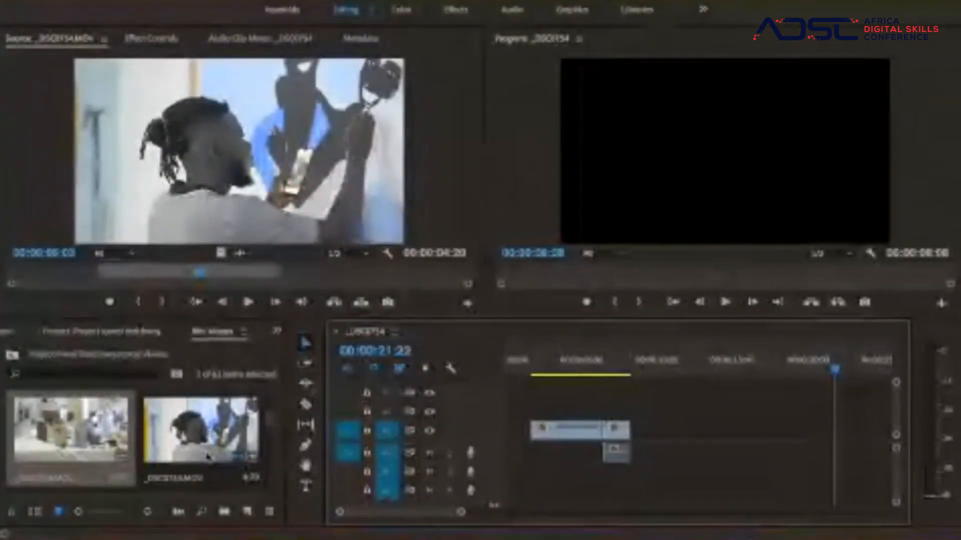
{"action": "scroll", "coordinate": [185, 447], "scroll_direction": "down", "scroll_amount": 3}
{"action": "scroll", "coordinate": [185, 447], "scroll_direction": "down", "scroll_amount": 3}
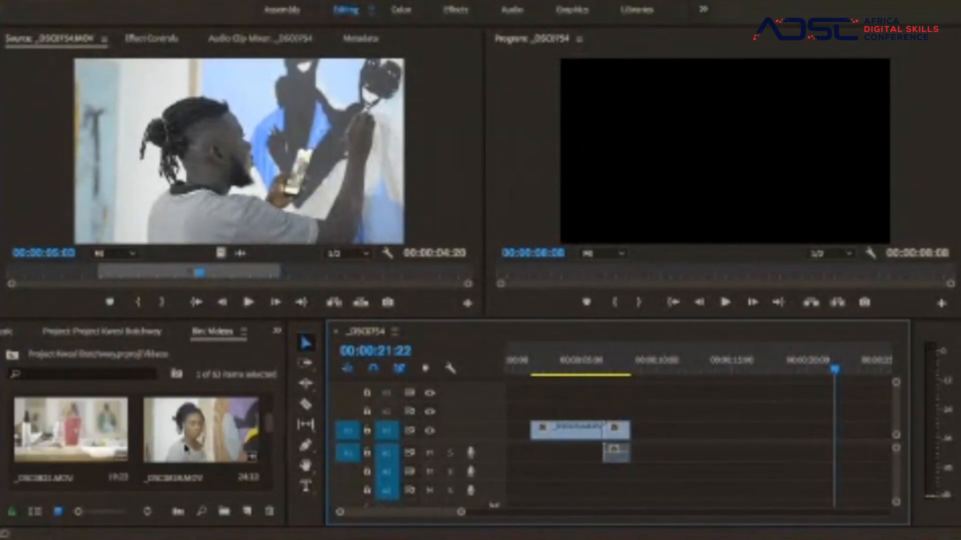
- Place _DSC0821.MOV on V1/A1 after the trimmed piece and play it from its start
{"action": "left_click", "coordinate": [48, 420]}
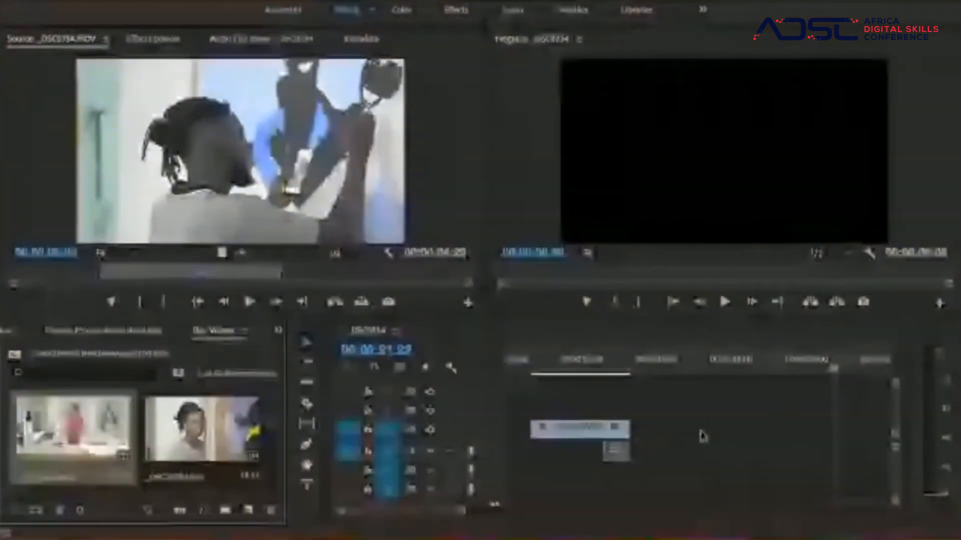
{"action": "left_click_drag", "start_coordinate": [48, 423], "coordinate": [639, 432]}
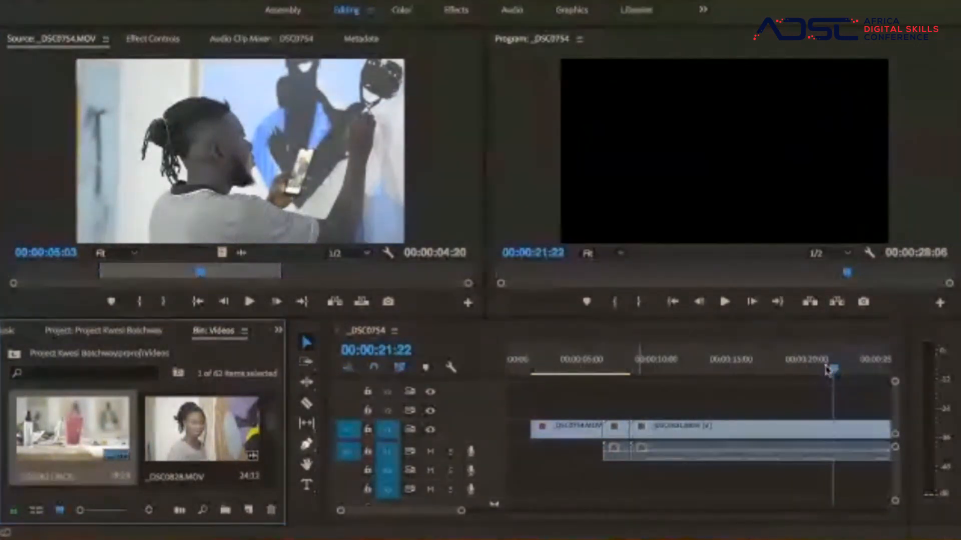
{"action": "left_click", "coordinate": [689, 373]}
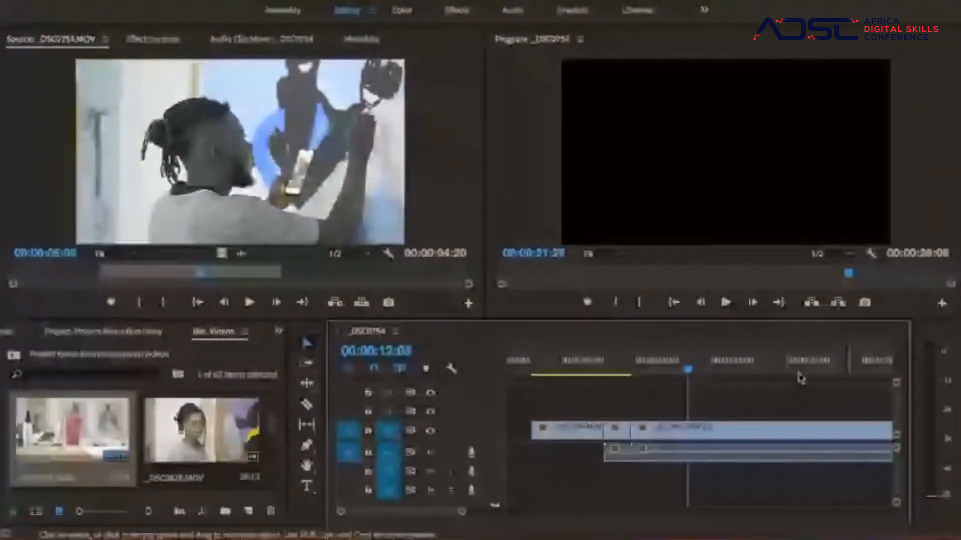
{"action": "left_click_drag", "start_coordinate": [692, 377], "coordinate": [630, 375]}
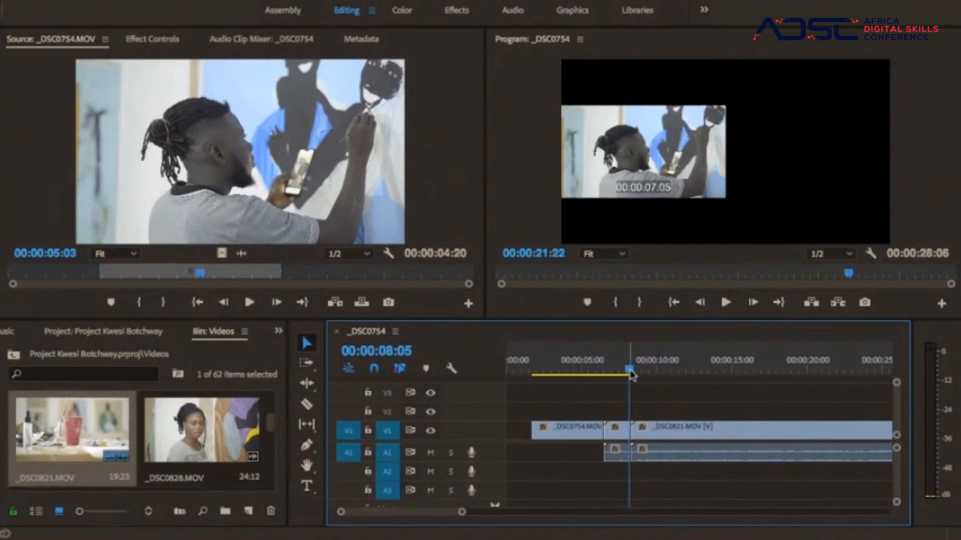
{"action": "key", "text": "space"}
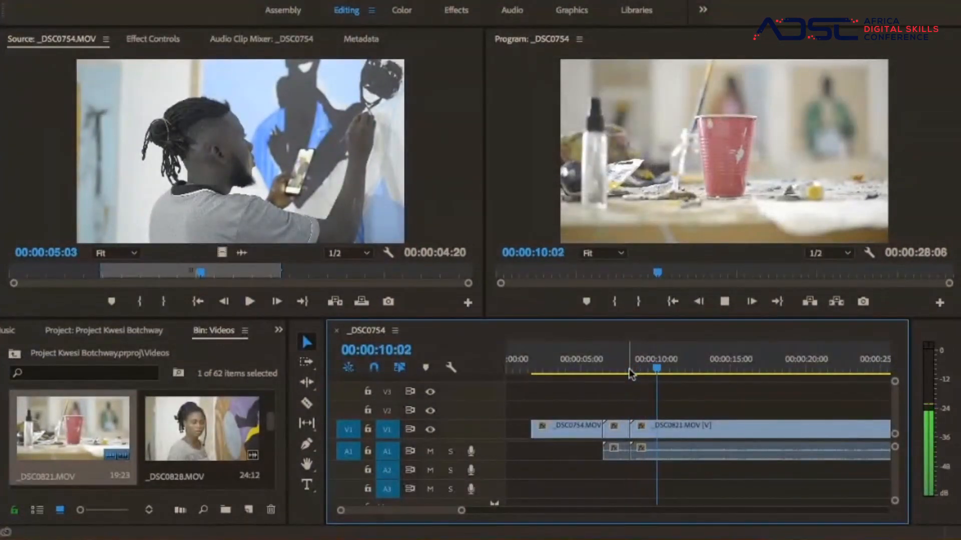
{"action": "key", "text": "space"}
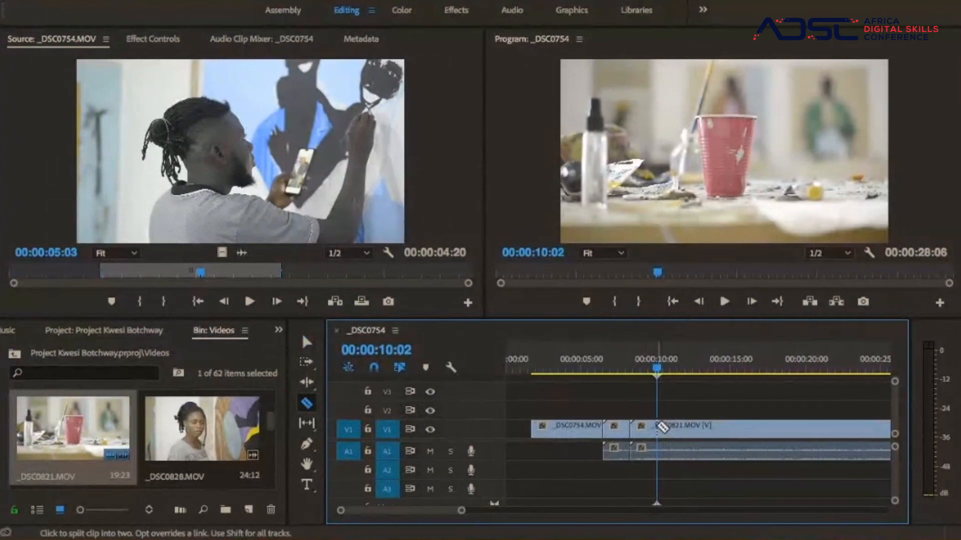
- Cut _DSC0821 at 00:00:10:02 and delete the part after the cut
{"action": "left_click", "coordinate": [661, 427]}
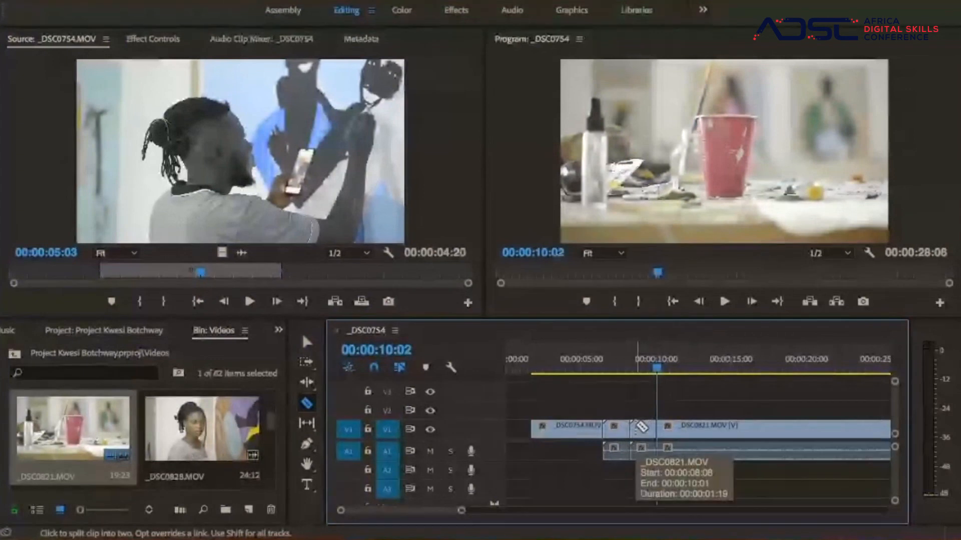
{"action": "key", "text": "v"}
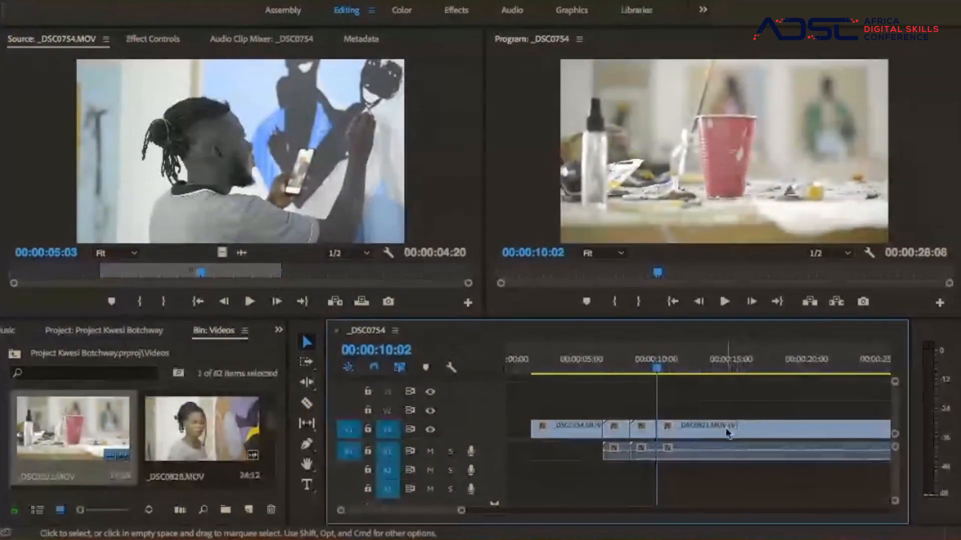
{"action": "left_click_drag", "start_coordinate": [728, 428], "coordinate": [787, 436]}
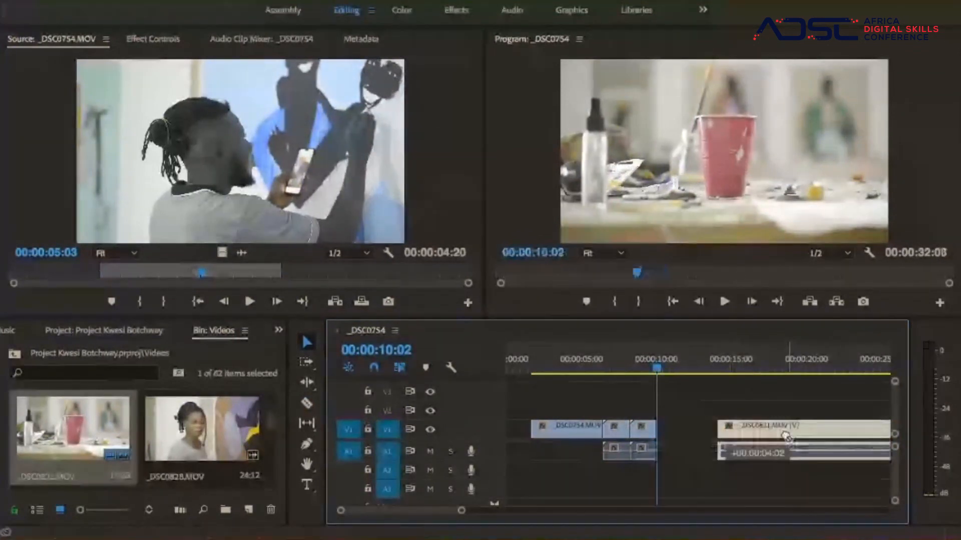
{"action": "key", "text": "Delete"}
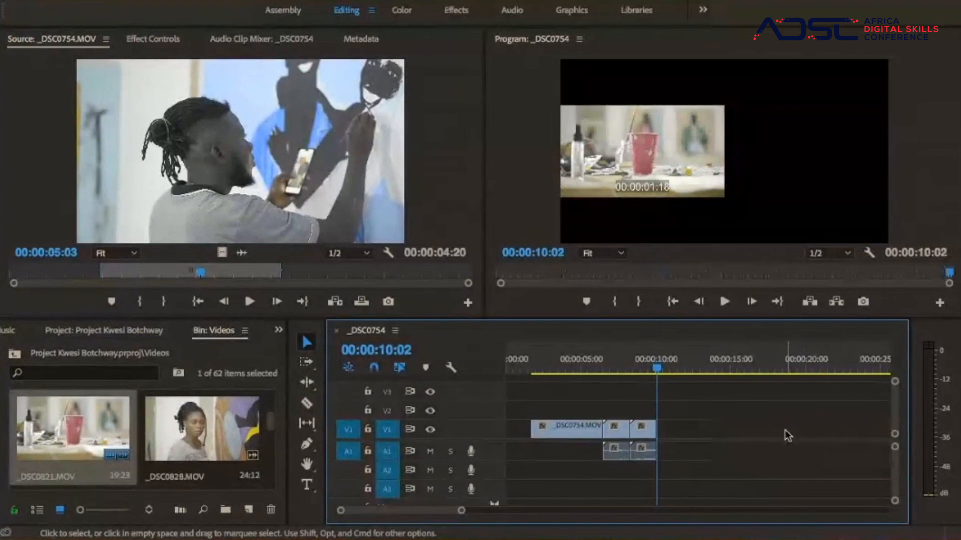
{"action": "scroll", "coordinate": [113, 451], "scroll_direction": "down", "scroll_amount": 3}
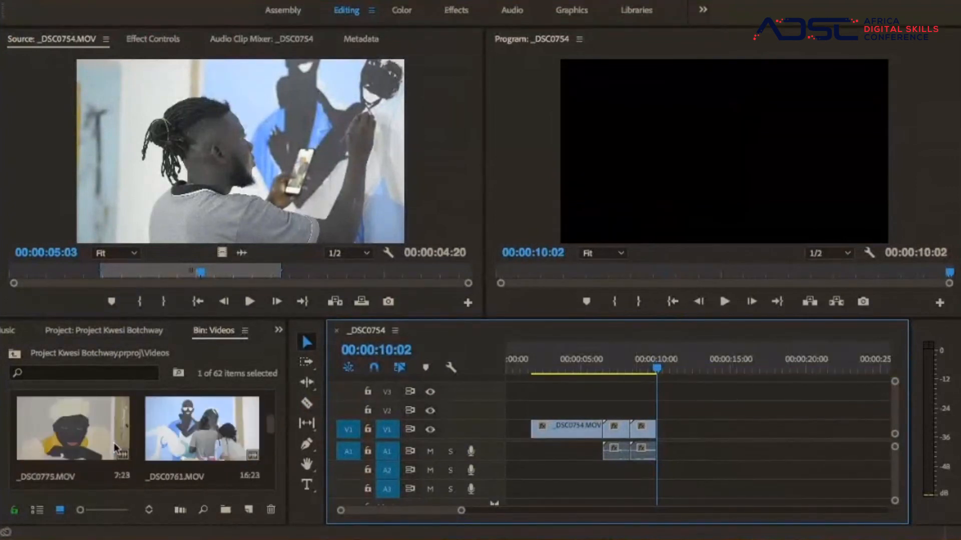
- Place _DSC0761.MOV on V1/A1 after the trimmed clips and play it to 00:00:15:01
{"action": "left_click", "coordinate": [180, 426]}
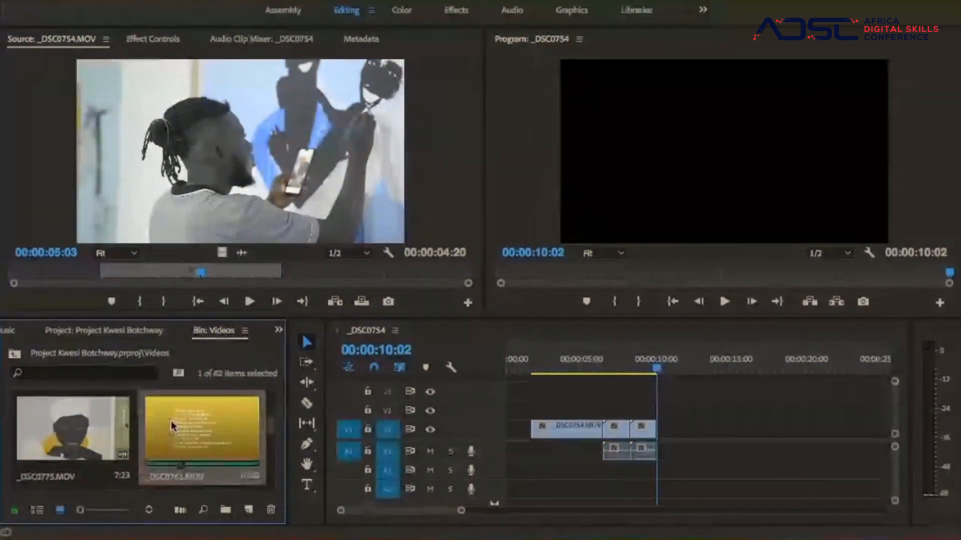
{"action": "left_click_drag", "start_coordinate": [162, 419], "coordinate": [673, 453]}
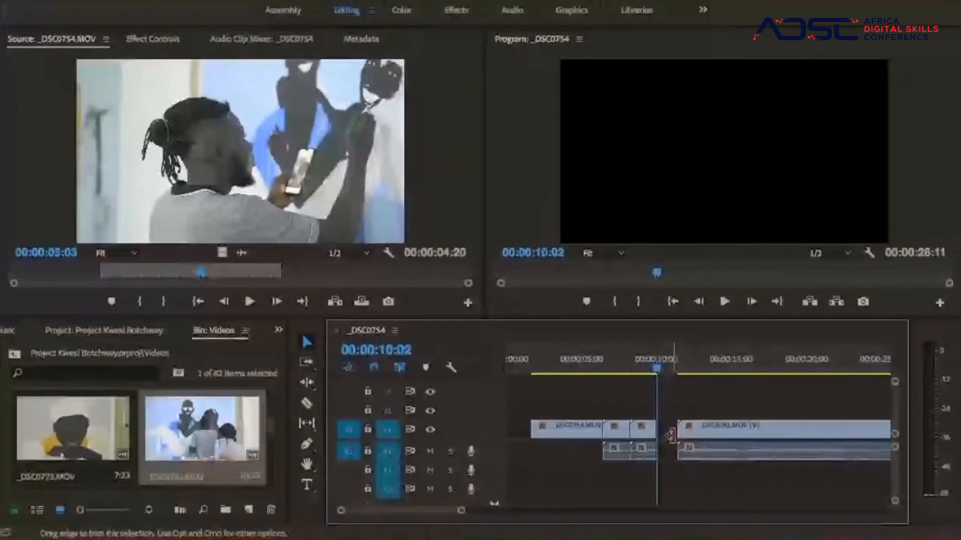
{"action": "key", "text": "space"}
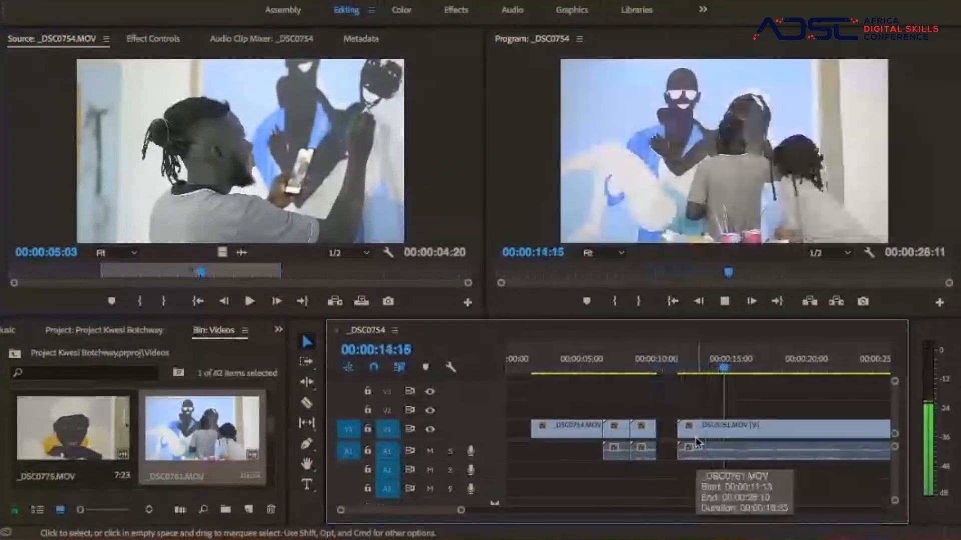
{"action": "key", "text": "space"}
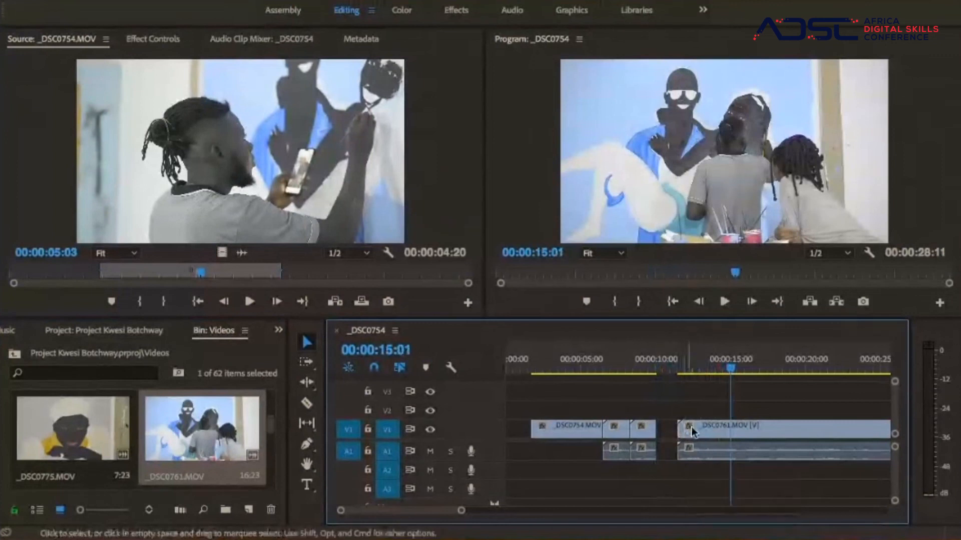
- Razor _DSC0761 at 00:00:13:11 and delete everything after the cut
{"action": "key", "text": "c"}
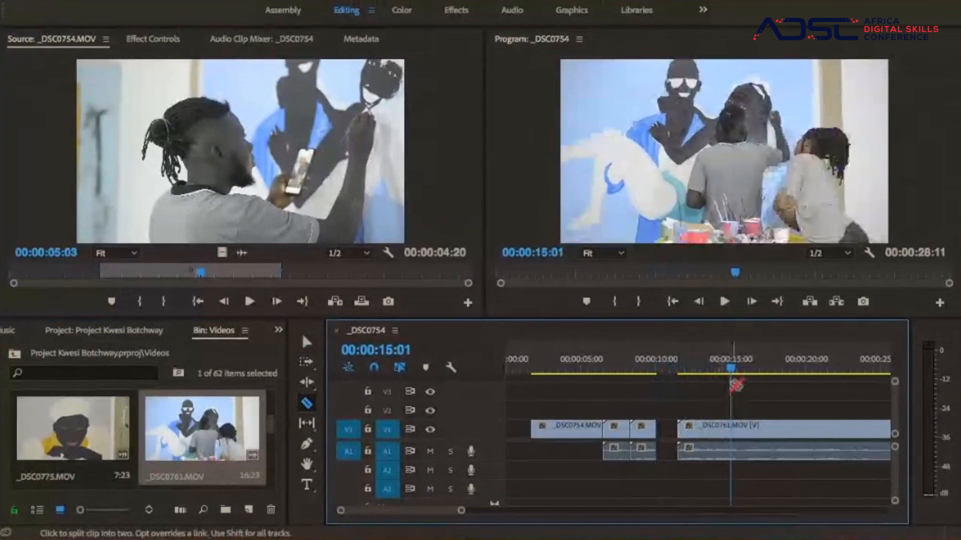
{"action": "left_click_drag", "start_coordinate": [731, 369], "coordinate": [710, 371]}
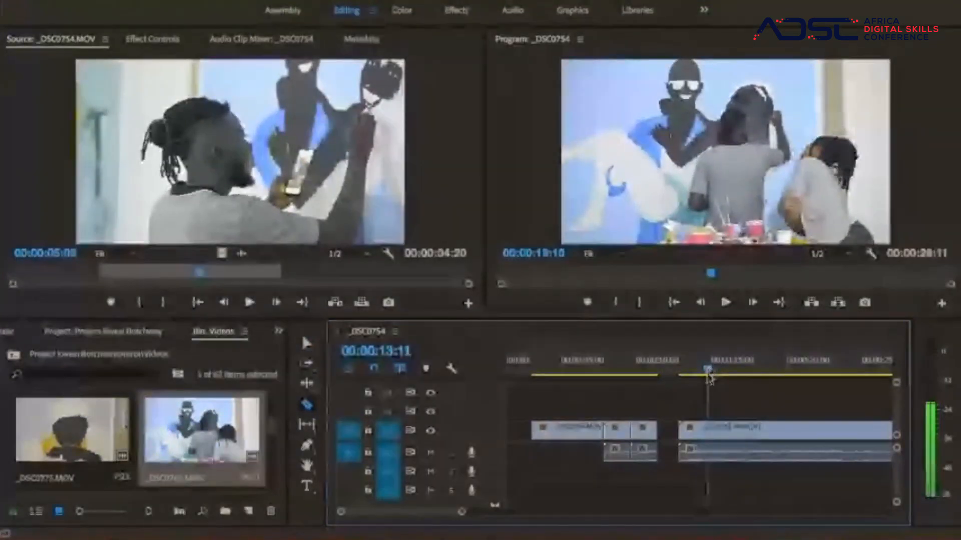
{"action": "left_click", "coordinate": [709, 428]}
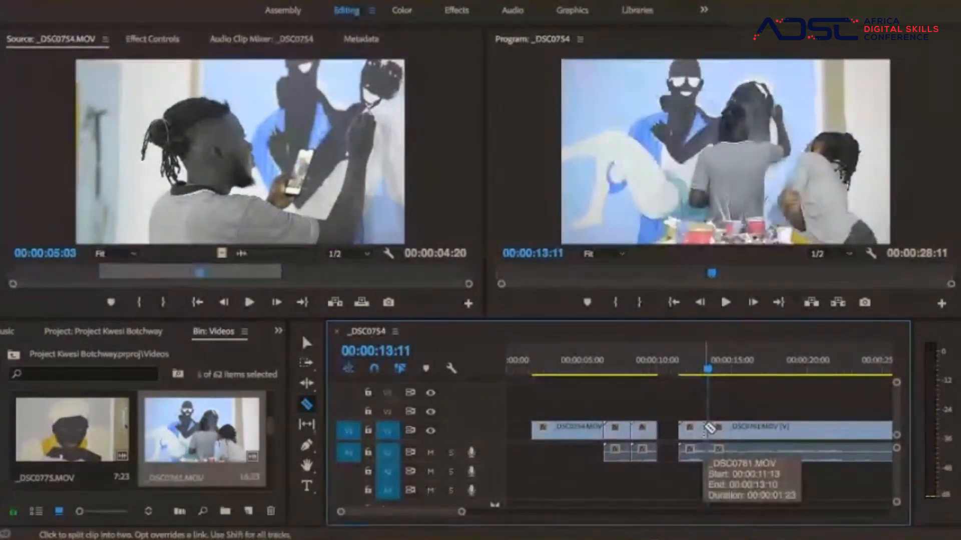
{"action": "key", "text": "v"}
{"action": "left_click", "coordinate": [739, 434]}
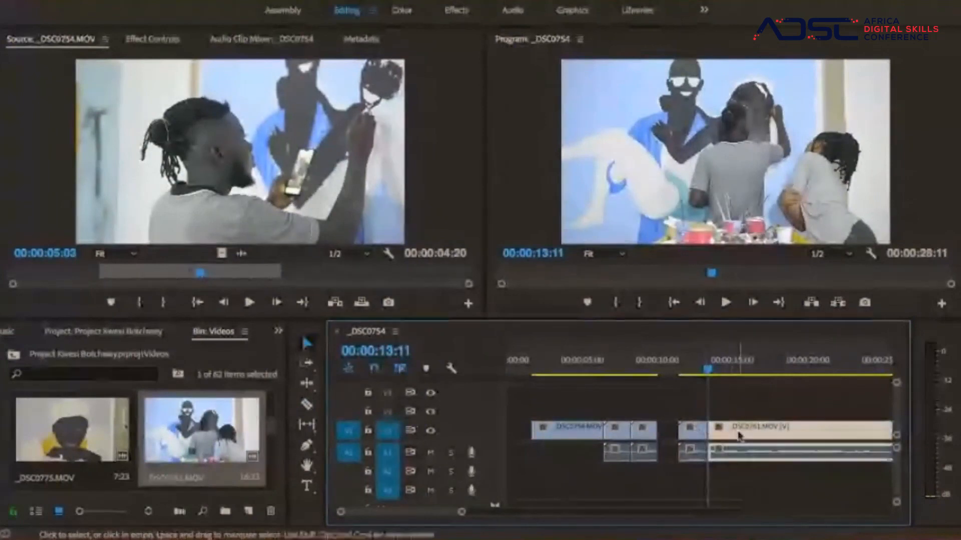
{"action": "key", "text": "Delete"}
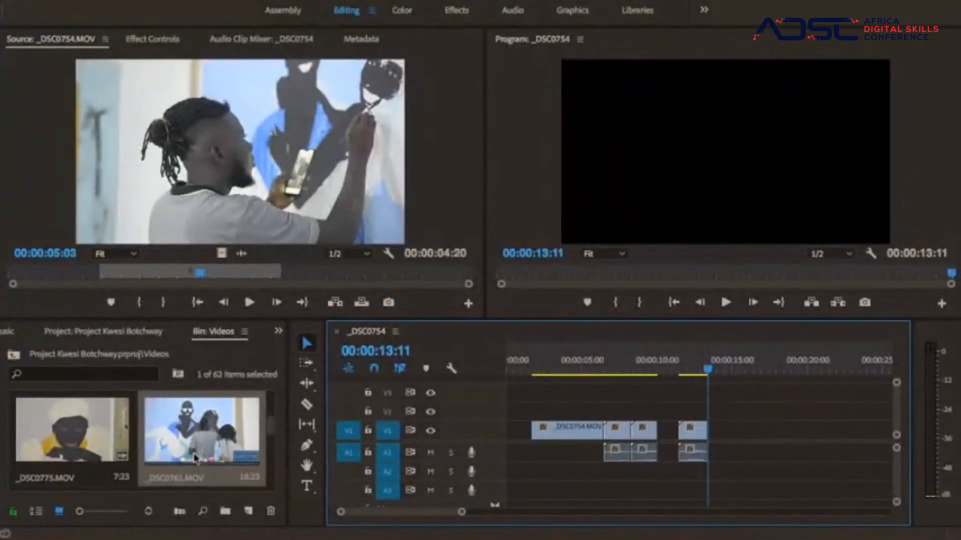
- Preview _DSC0782.MOV in the Source monitor and append it to V1/A1 after the 00:00:13:11 cut
{"action": "scroll", "coordinate": [198, 458], "scroll_direction": "down", "scroll_amount": 2}
{"action": "scroll", "coordinate": [196, 458], "scroll_direction": "up", "scroll_amount": 2}
{"action": "scroll", "coordinate": [196, 457], "scroll_direction": "down", "scroll_amount": 2}
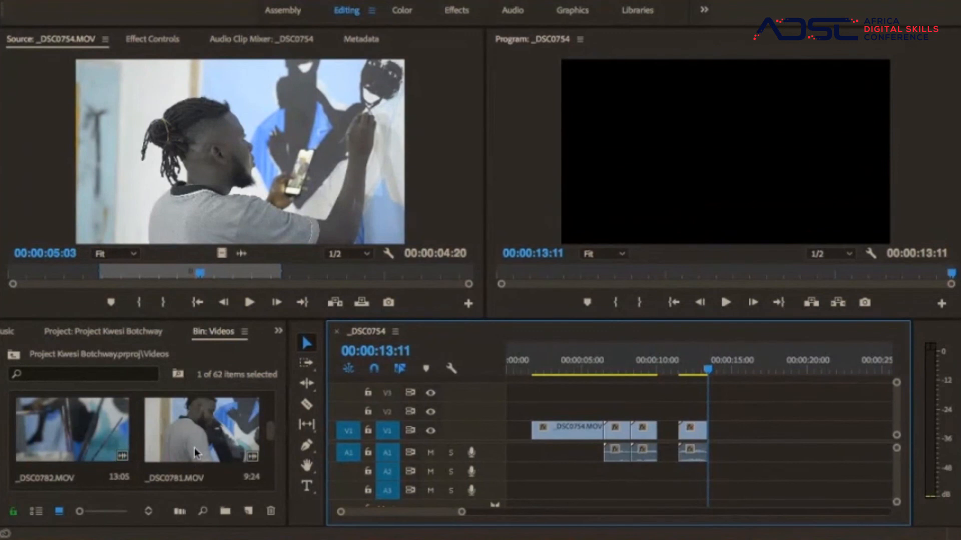
{"action": "left_click", "coordinate": [78, 431]}
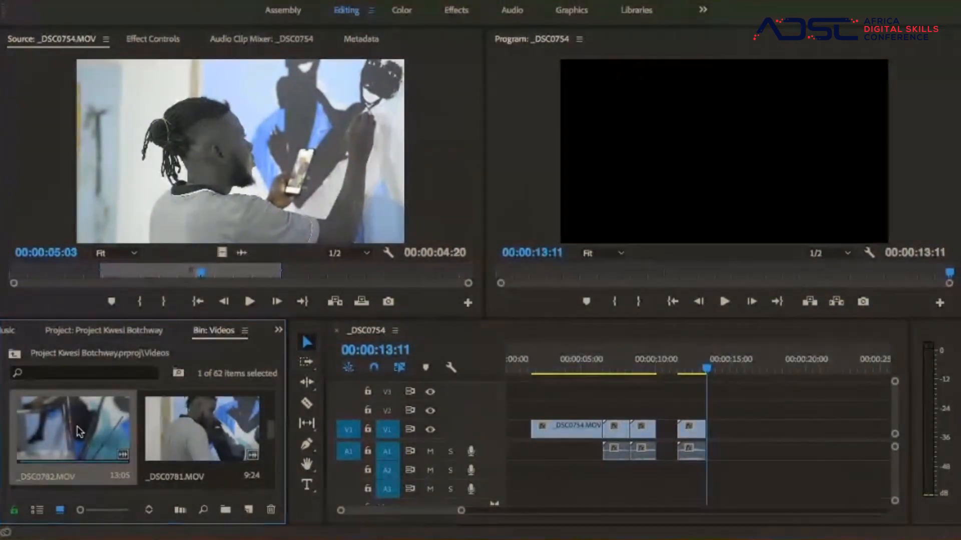
{"action": "double_click", "coordinate": [77, 428]}
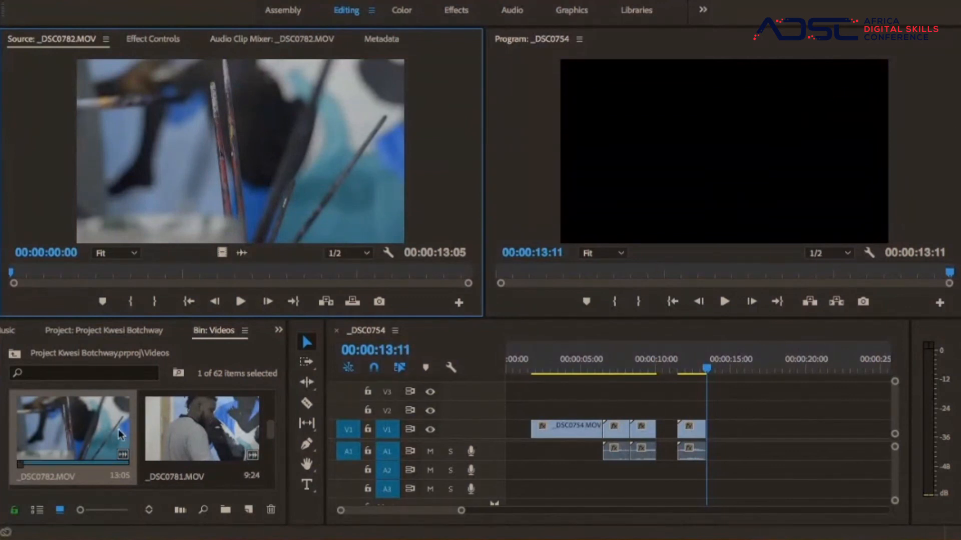
{"action": "mouse_move", "coordinate": [687, 539]}
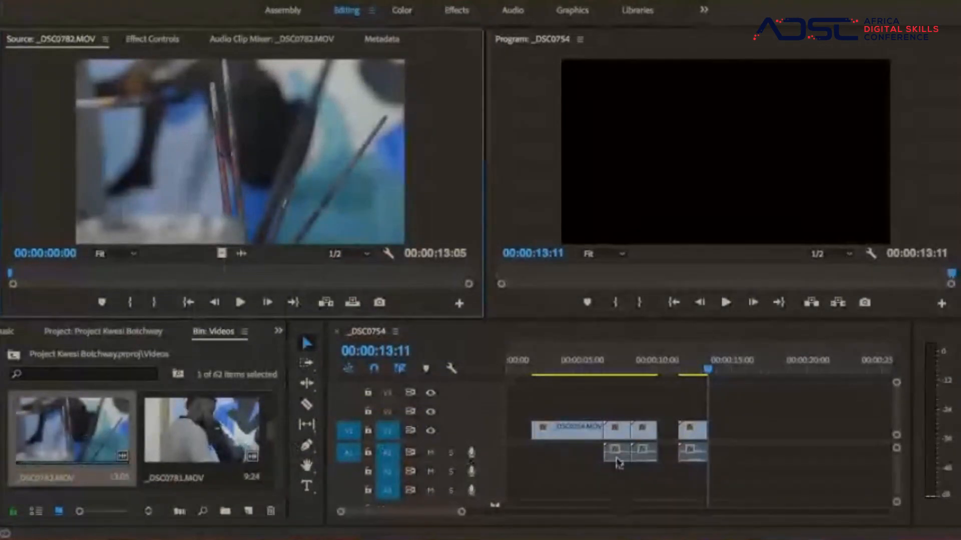
{"action": "left_click", "coordinate": [69, 431]}
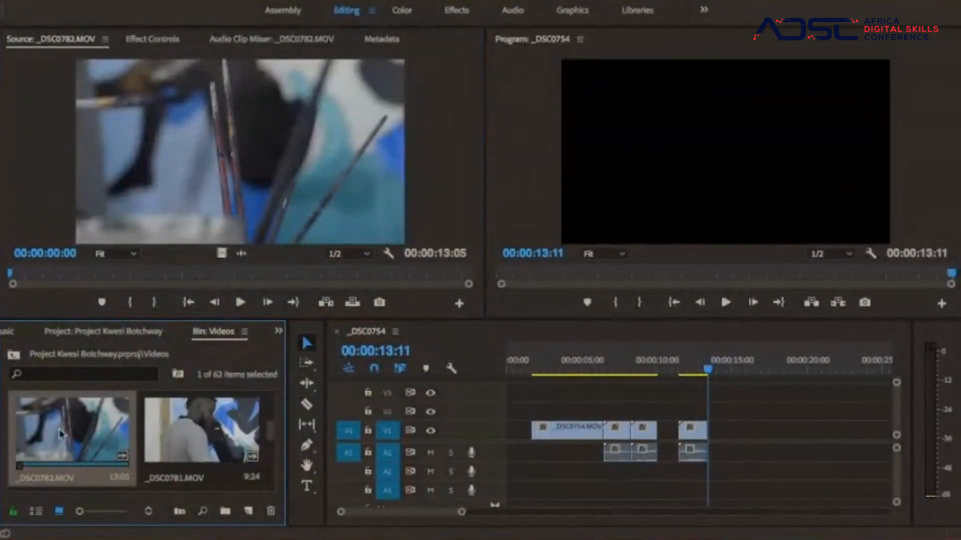
{"action": "left_click_drag", "start_coordinate": [59, 430], "coordinate": [712, 432]}
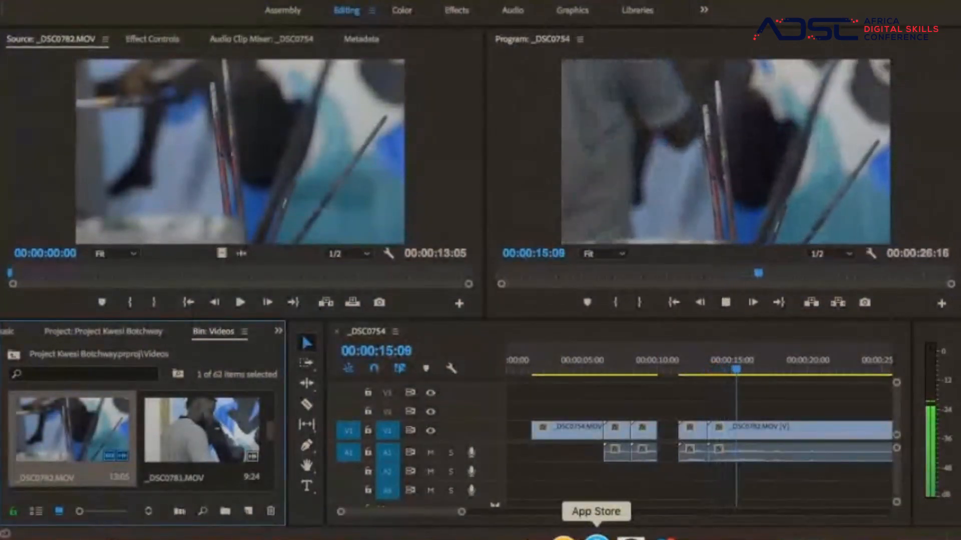
- Razor _DSC0782 at 00:00:15:00 and delete its later part
{"action": "key", "text": "space"}
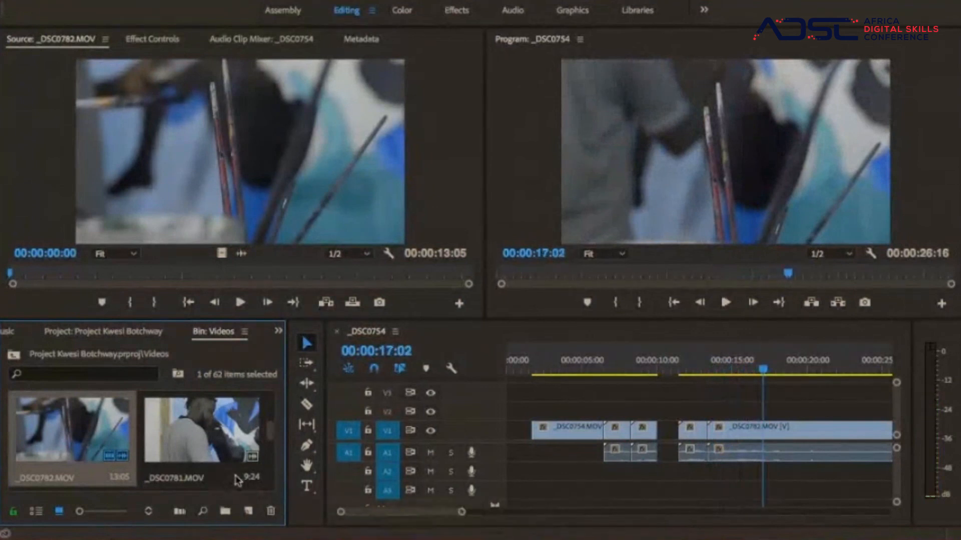
{"action": "key", "text": "c"}
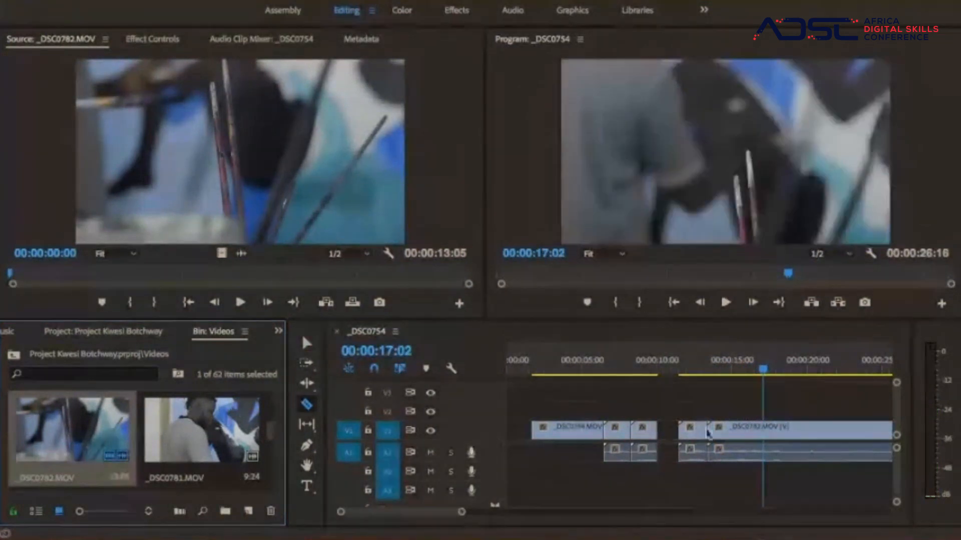
{"action": "left_click_drag", "start_coordinate": [763, 378], "coordinate": [732, 379]}
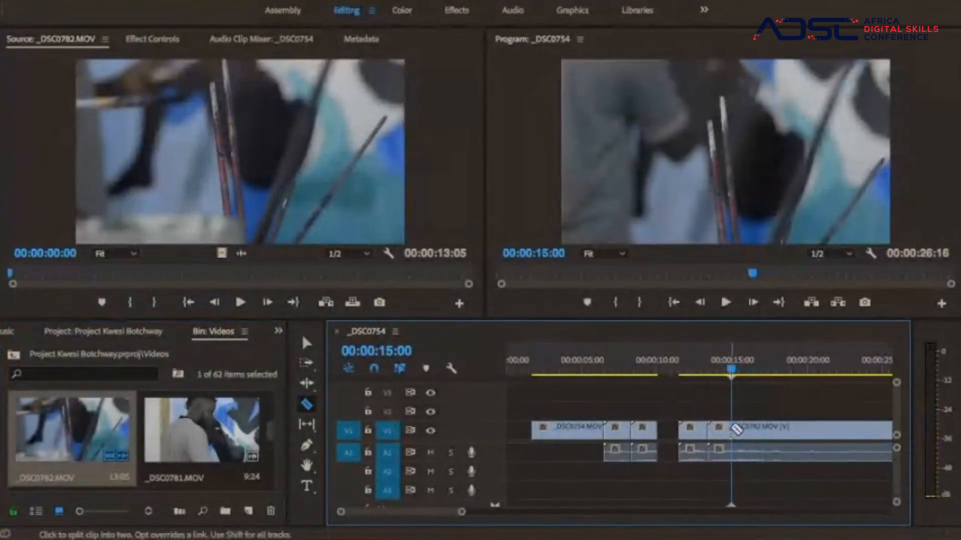
{"action": "left_click", "coordinate": [734, 429]}
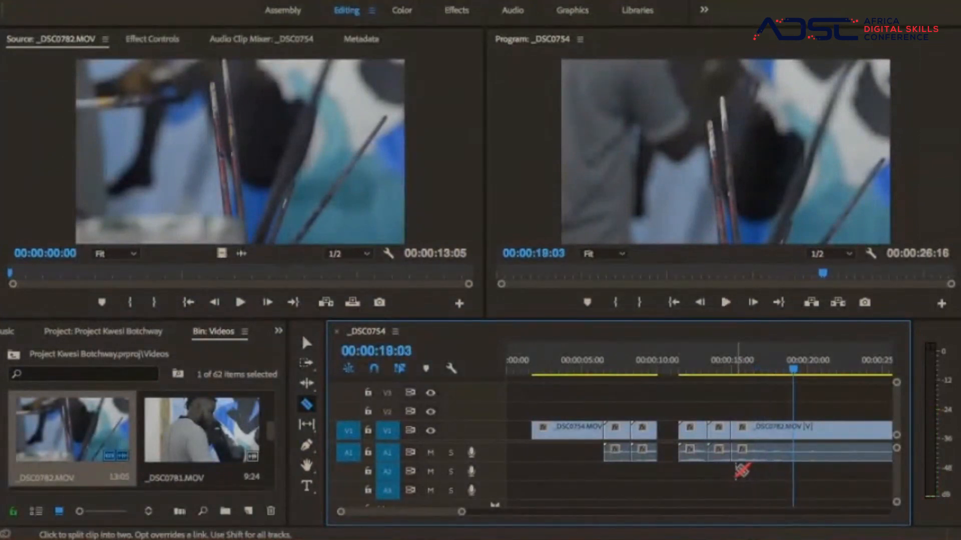
{"action": "key", "text": "v"}
{"action": "left_click", "coordinate": [851, 435]}
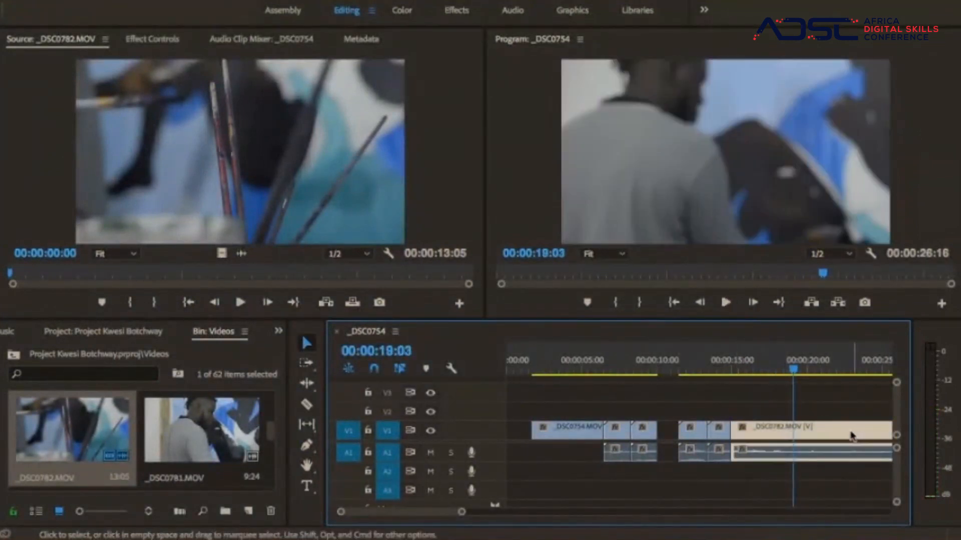
{"action": "key", "text": "Delete"}
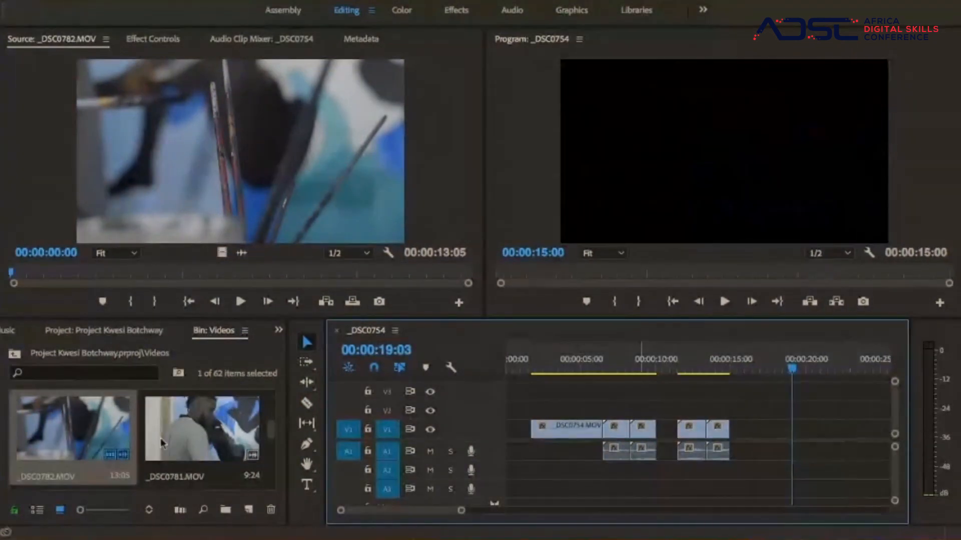
- Save the project with the _DSC0754 sequence's four trimmed clips ending at 00:00:15:00
{"action": "scroll", "coordinate": [143, 438], "scroll_direction": "down", "scroll_amount": 2}
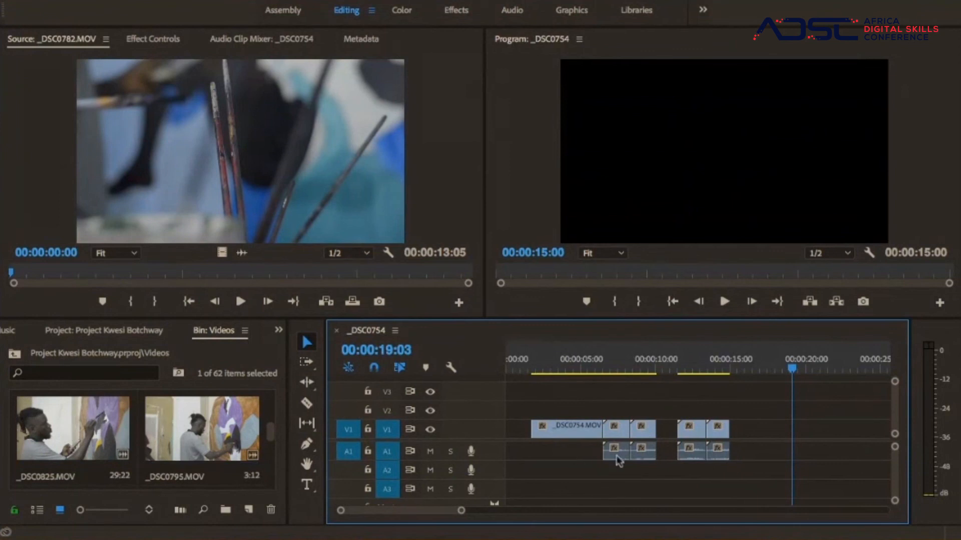
{"action": "key", "text": "ctrl+s"}
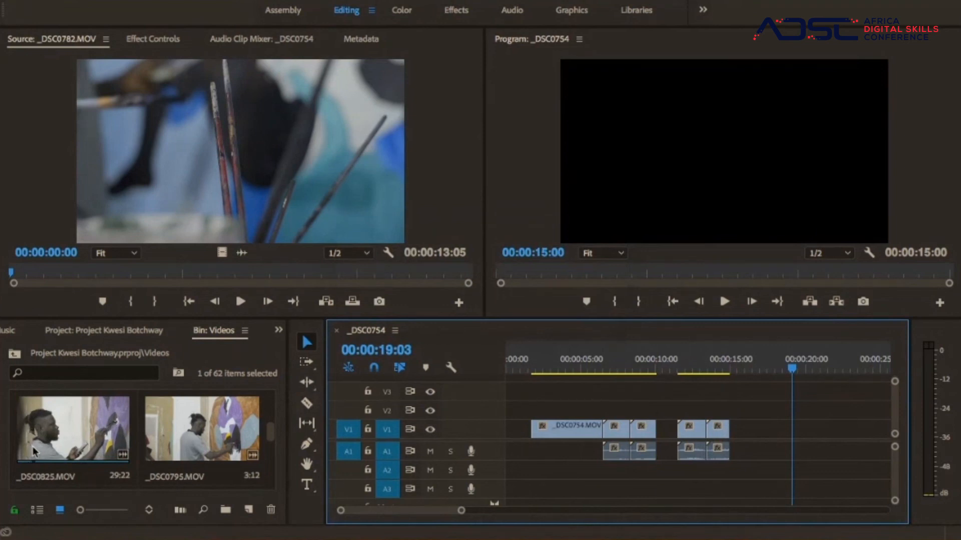
{"action": "key", "text": "ctrl+s"}
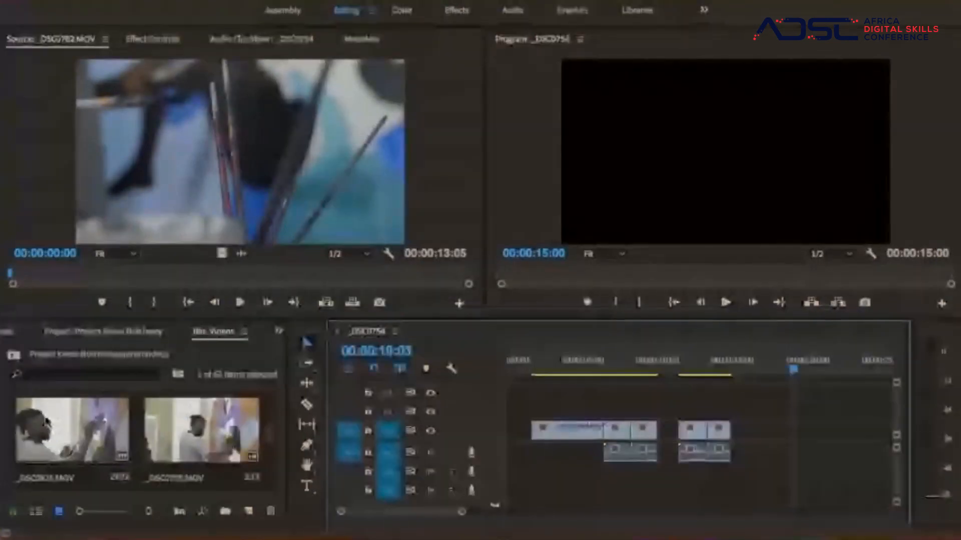
- Place _DSC0825 at the end of V1 after the 15:00 mark and play it back
{"action": "left_click_drag", "start_coordinate": [672, 457], "coordinate": [749, 441]}
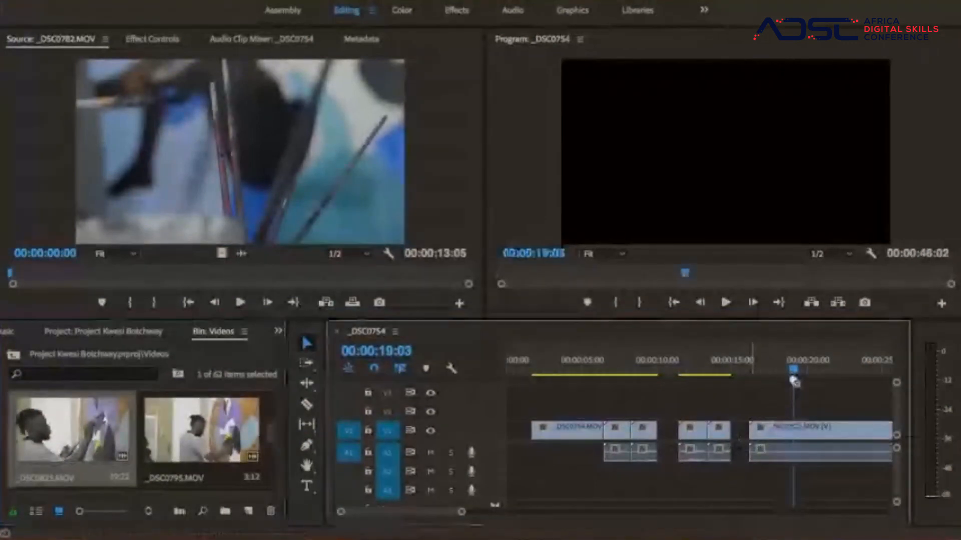
{"action": "left_click_drag", "start_coordinate": [795, 370], "coordinate": [749, 380]}
{"action": "key", "text": "space"}
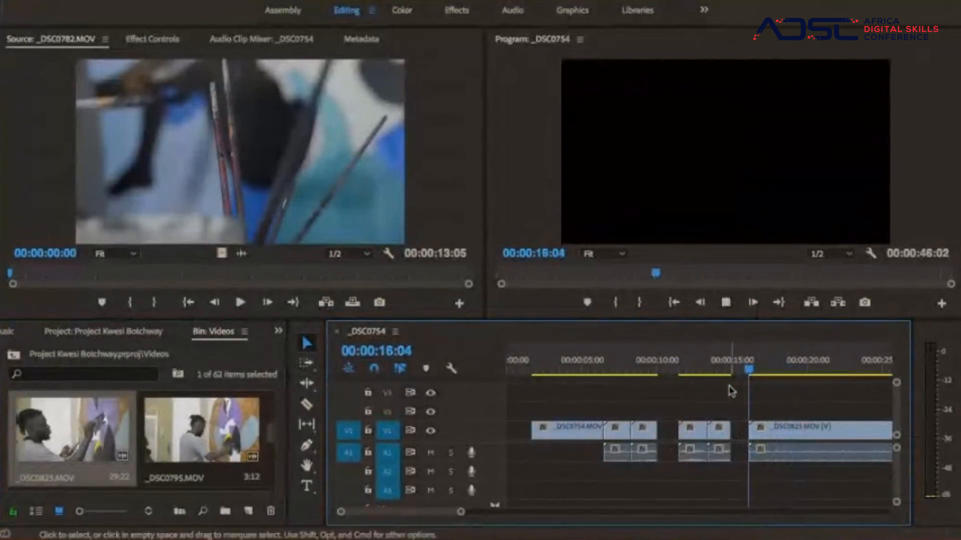
- Razor-cut _DSC0825 at 17:18 and delete the tail so the sequence ends at 00:00:17:18
{"action": "key", "text": "c"}
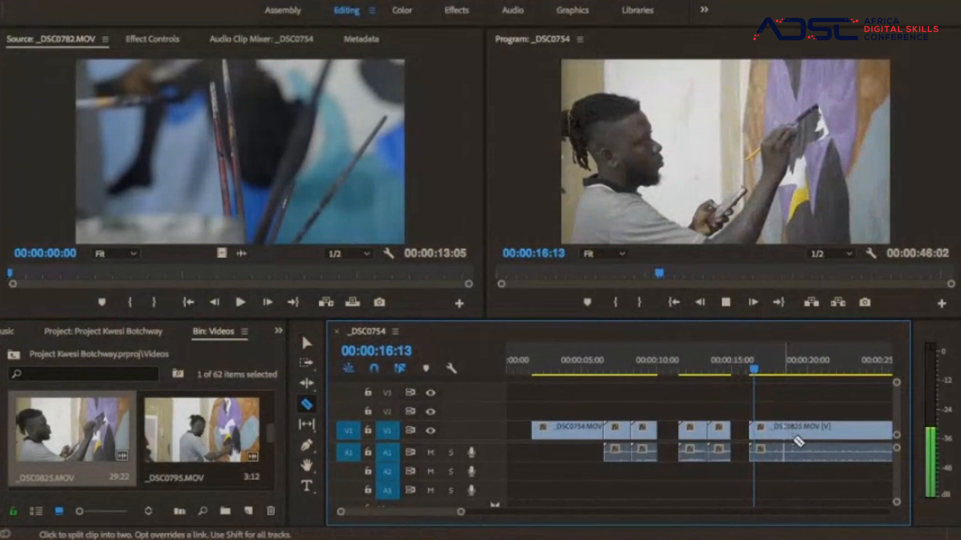
{"action": "left_click_drag", "start_coordinate": [784, 374], "coordinate": [773, 377]}
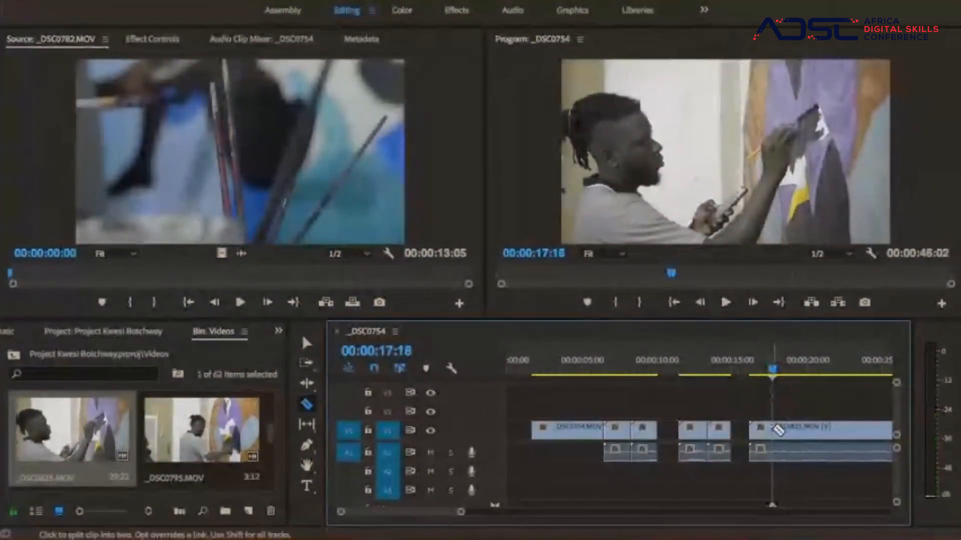
{"action": "left_click", "coordinate": [773, 431]}
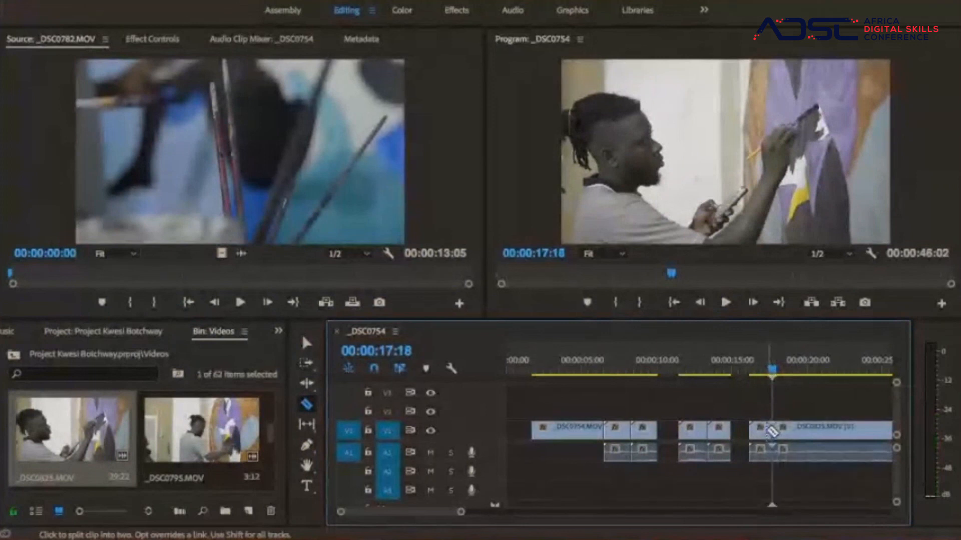
{"action": "key", "text": "v"}
{"action": "left_click", "coordinate": [796, 440]}
{"action": "key", "text": "Delete"}
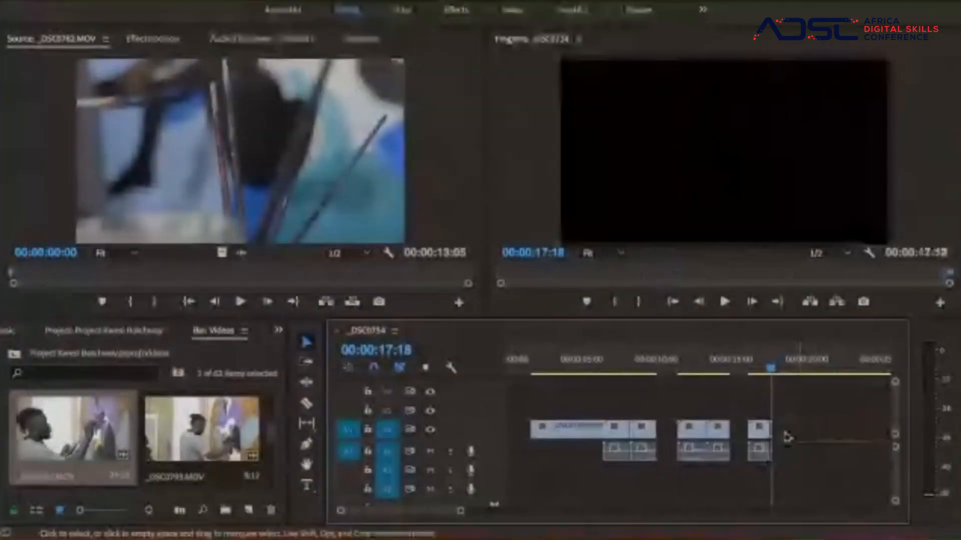
- Skim _DSC0795 in the bin and review the clip following _DSC0825 in the sequence
{"action": "left_click", "coordinate": [166, 426]}
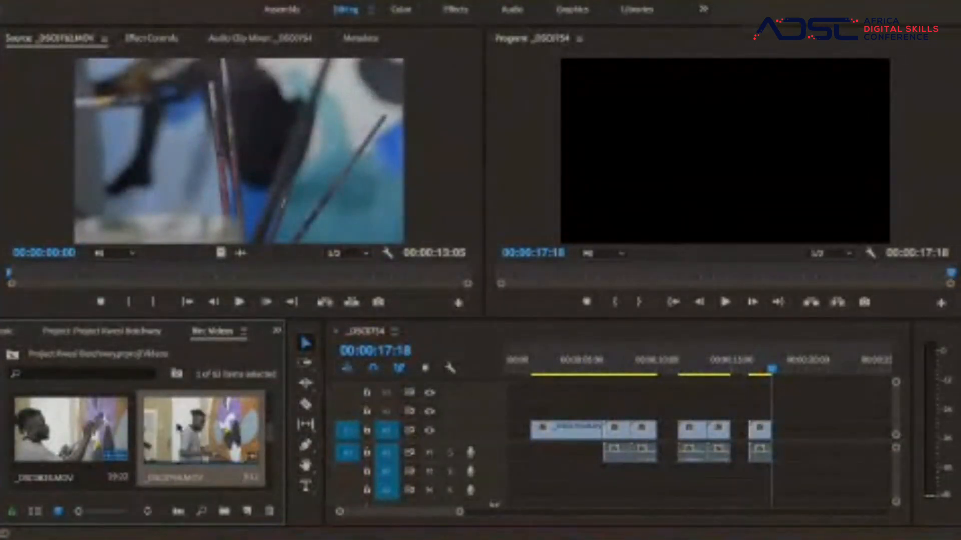
{"action": "left_click", "coordinate": [174, 433]}
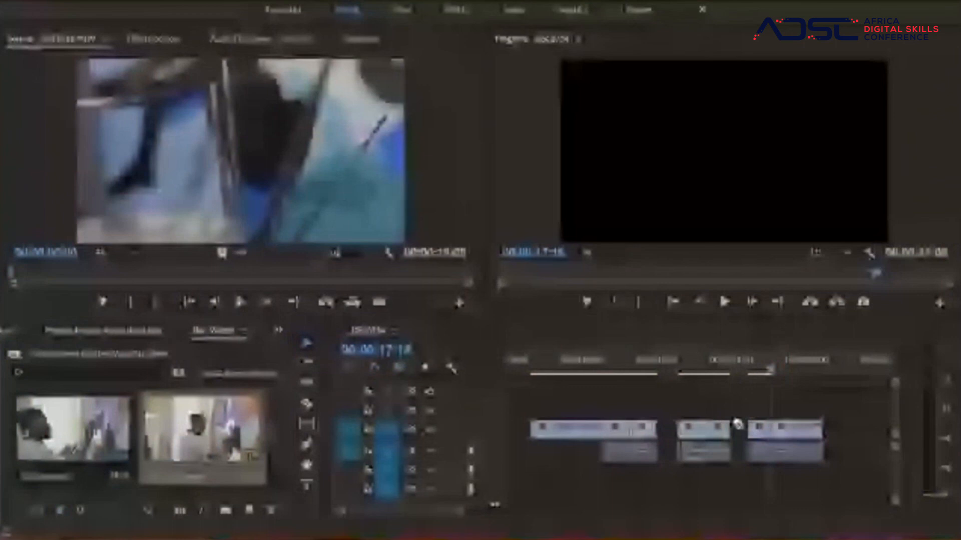
{"action": "left_click_drag", "start_coordinate": [768, 452], "coordinate": [782, 453]}
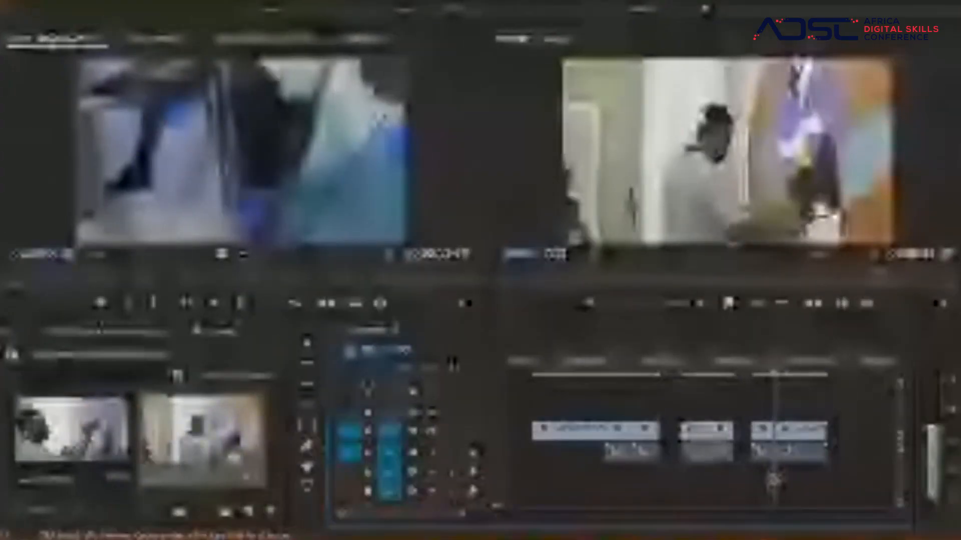
{"action": "key", "text": "space"}
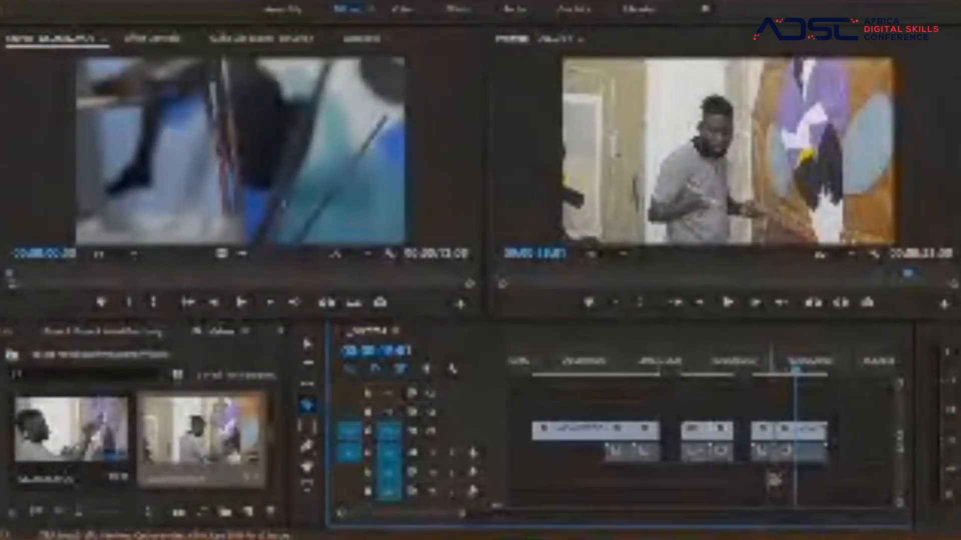
{"action": "key", "text": "space"}
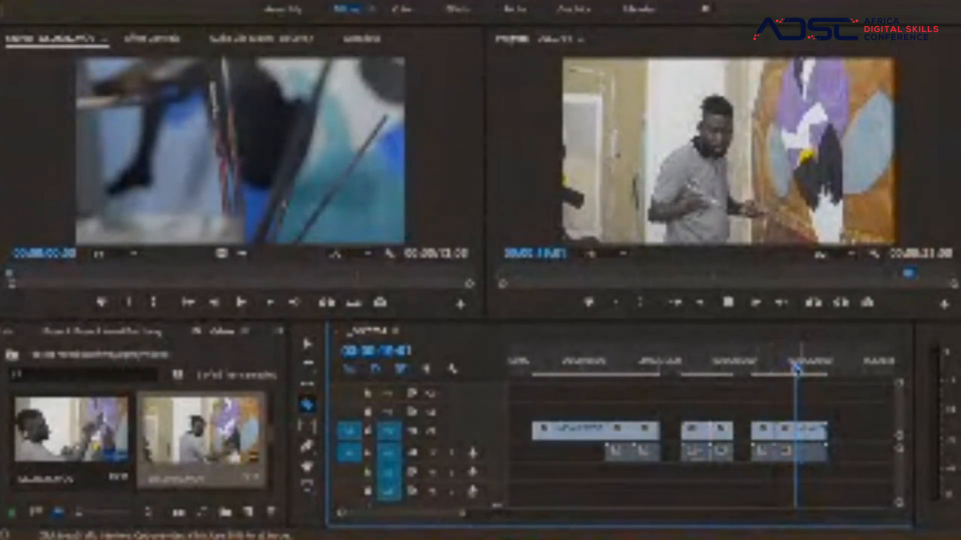
- Delete the third clip's tail past the razor cut so the sequence ends around 19 seconds
{"action": "left_click_drag", "start_coordinate": [799, 371], "coordinate": [786, 370]}
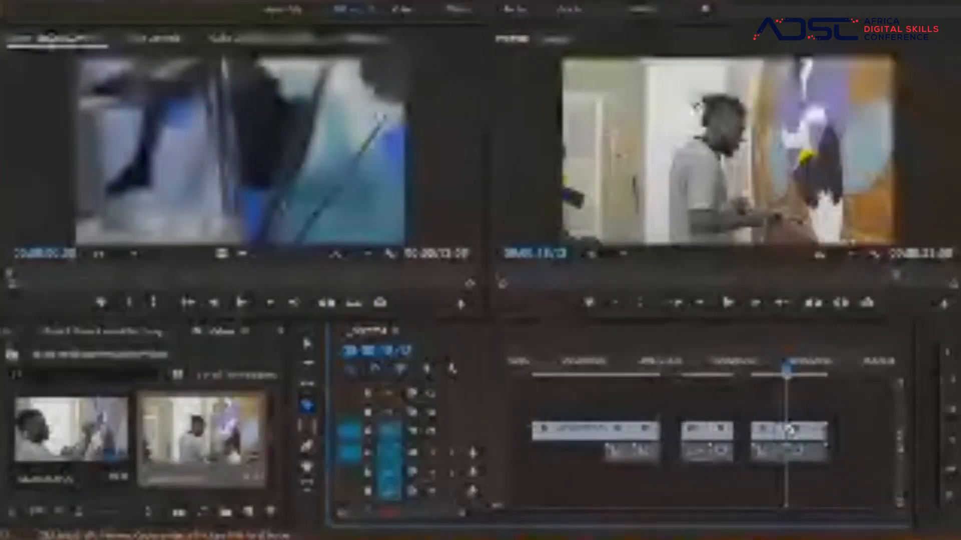
{"action": "left_click", "coordinate": [798, 434]}
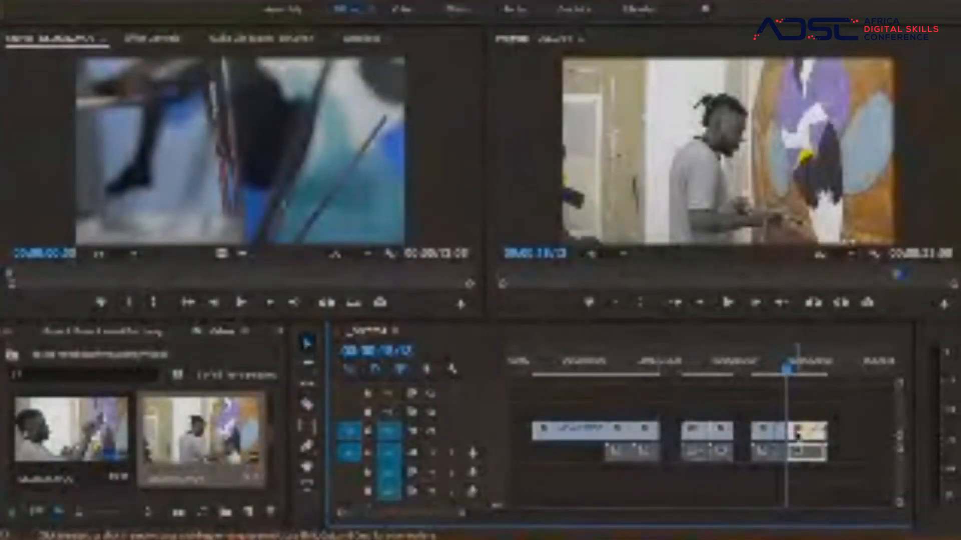
{"action": "key", "text": "Delete"}
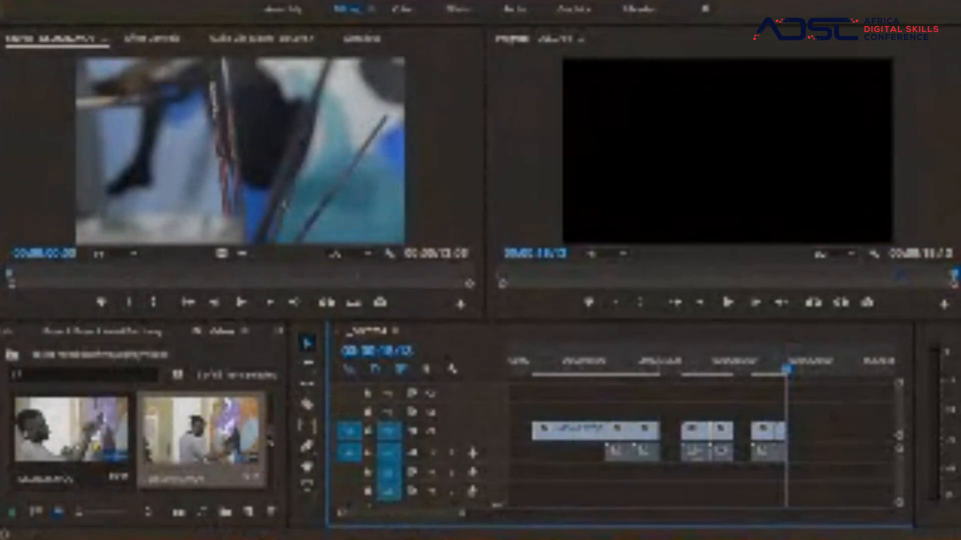
{"action": "scroll", "coordinate": [270, 441], "scroll_direction": "down", "scroll_amount": 2}
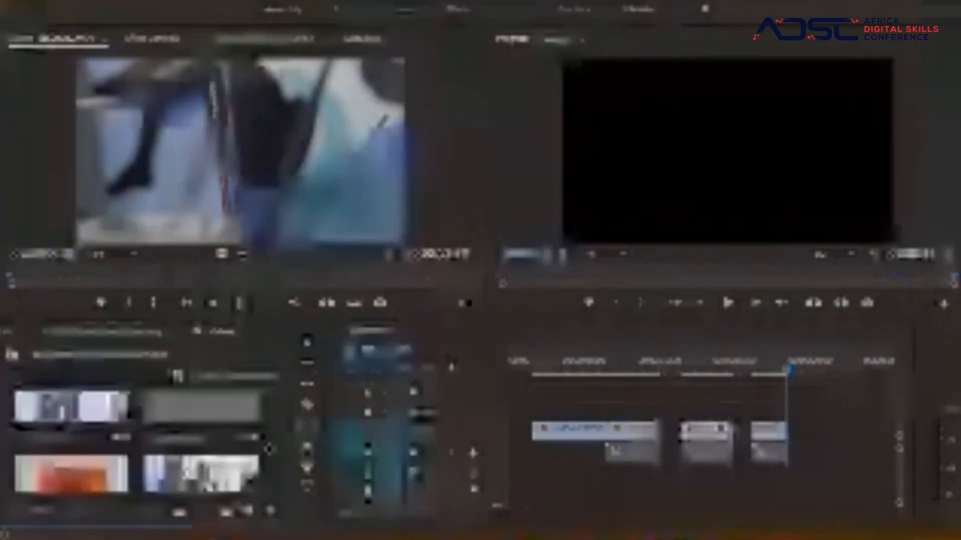
{"action": "scroll", "coordinate": [269, 448], "scroll_direction": "up", "scroll_amount": 3}
{"action": "scroll", "coordinate": [269, 449], "scroll_direction": "down", "scroll_amount": 5}
{"action": "scroll", "coordinate": [270, 448], "scroll_direction": "up", "scroll_amount": 4}
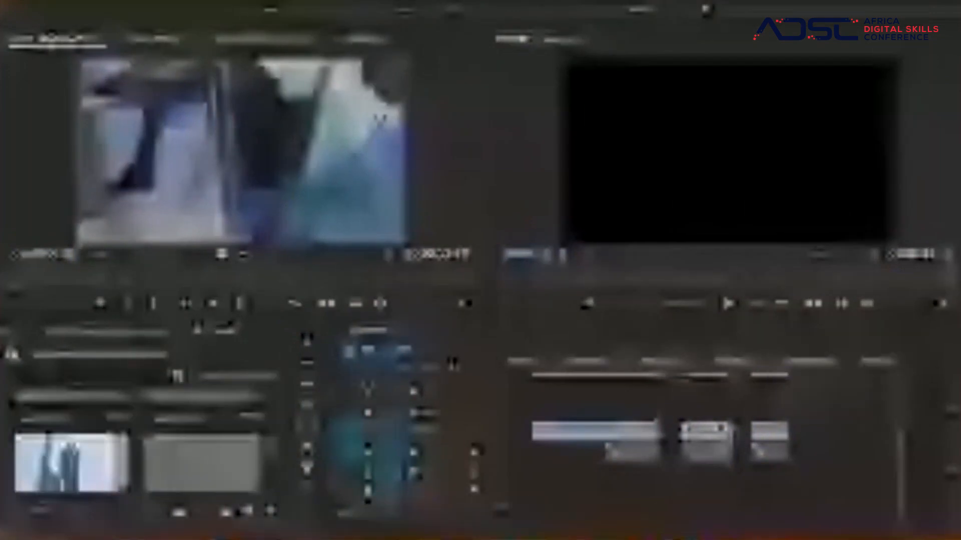
{"action": "scroll", "coordinate": [271, 451], "scroll_direction": "down", "scroll_amount": 5}
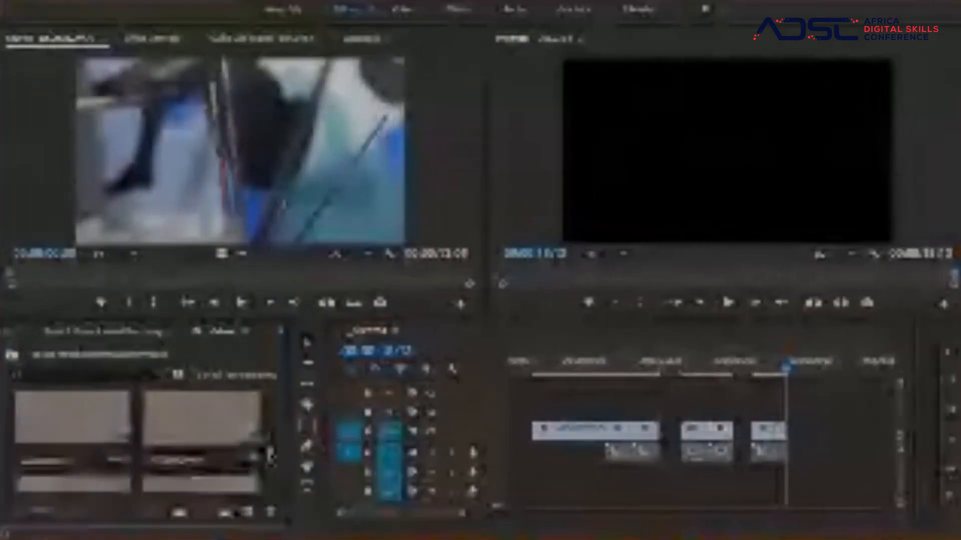
{"action": "scroll", "coordinate": [269, 455], "scroll_direction": "up", "scroll_amount": 5}
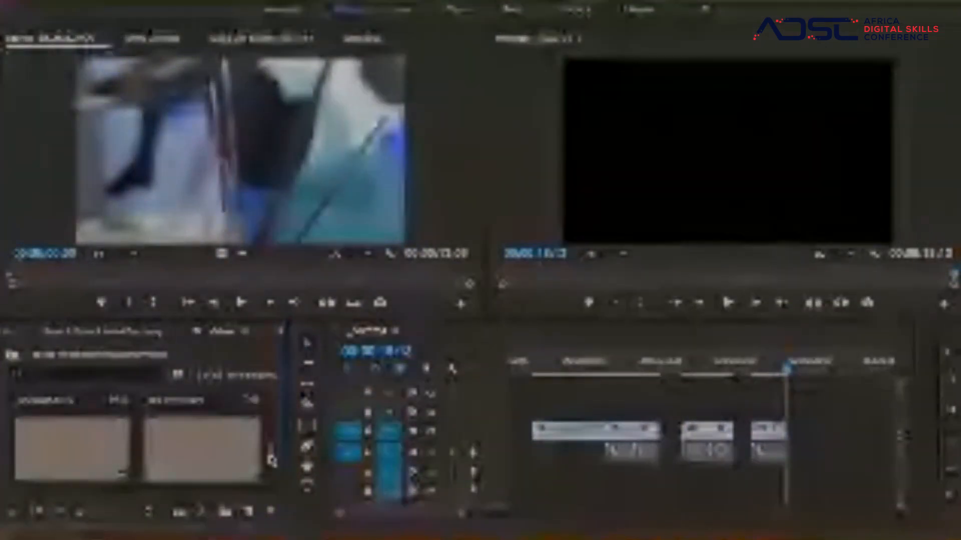
{"action": "scroll", "coordinate": [279, 454], "scroll_direction": "down", "scroll_amount": 3}
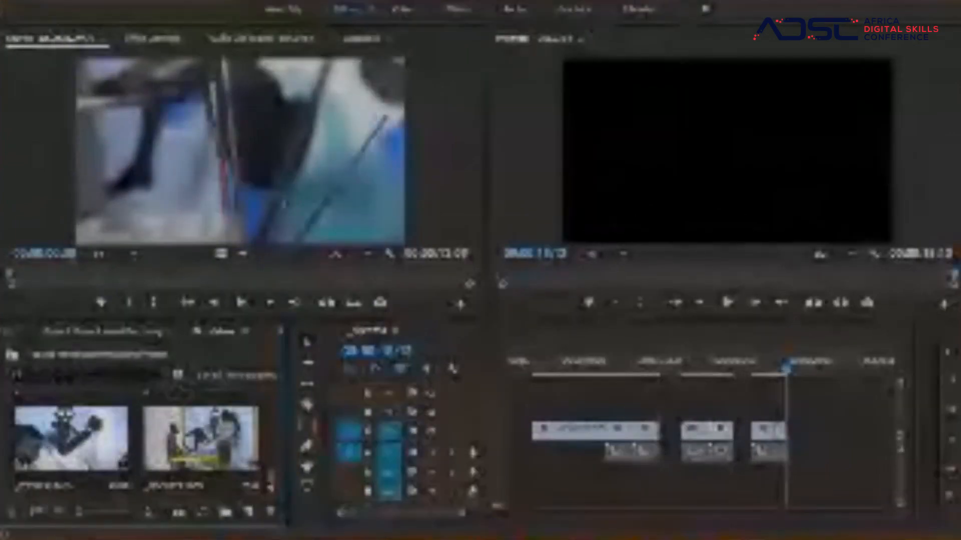
{"action": "scroll", "coordinate": [140, 446], "scroll_direction": "up", "scroll_amount": 3}
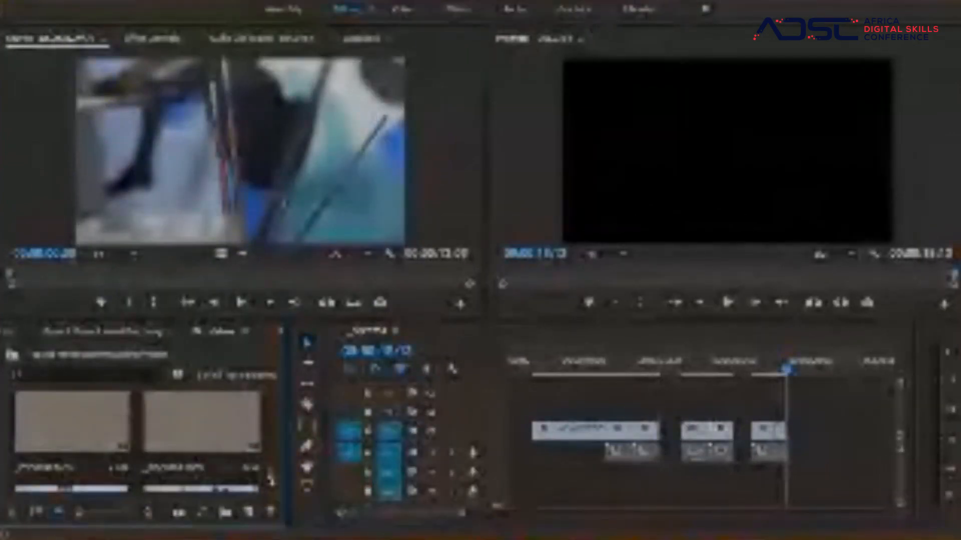
{"action": "scroll", "coordinate": [140, 450], "scroll_direction": "down", "scroll_amount": 3}
{"action": "scroll", "coordinate": [140, 441], "scroll_direction": "up", "scroll_amount": 2}
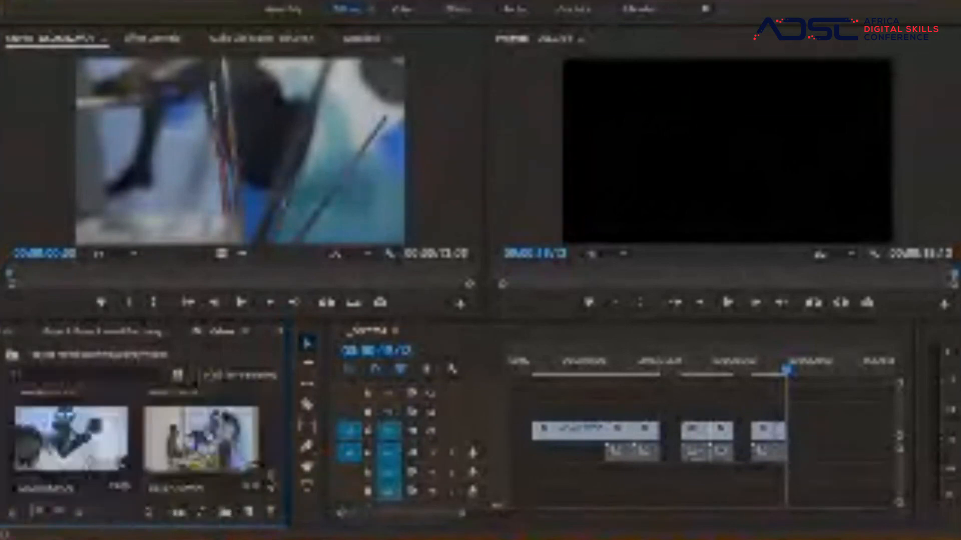
{"action": "scroll", "coordinate": [141, 445], "scroll_direction": "up", "scroll_amount": 1}
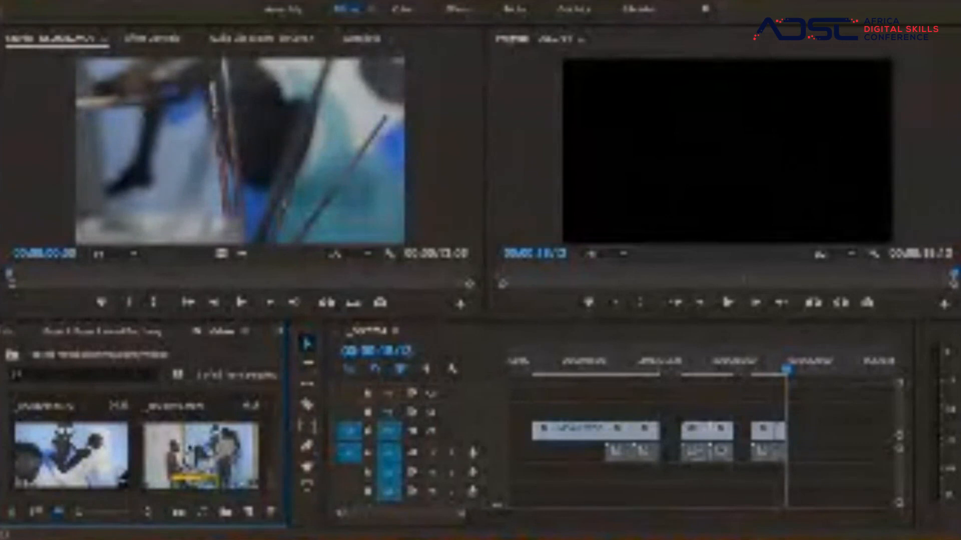
- Add _DSC0772.MOV after the 18:13 mark and preview it in the Source monitor
{"action": "left_click_drag", "start_coordinate": [200, 453], "coordinate": [746, 454]}
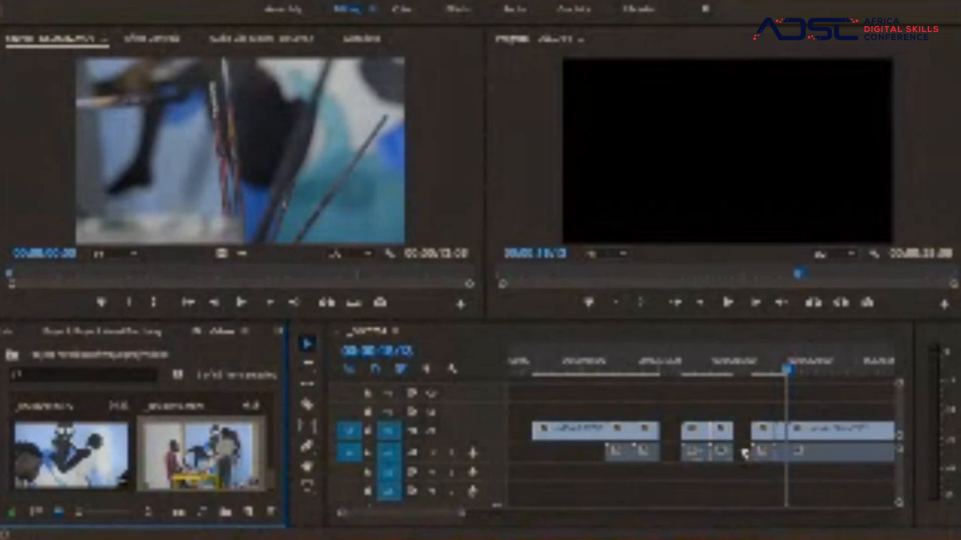
{"action": "key", "text": "c"}
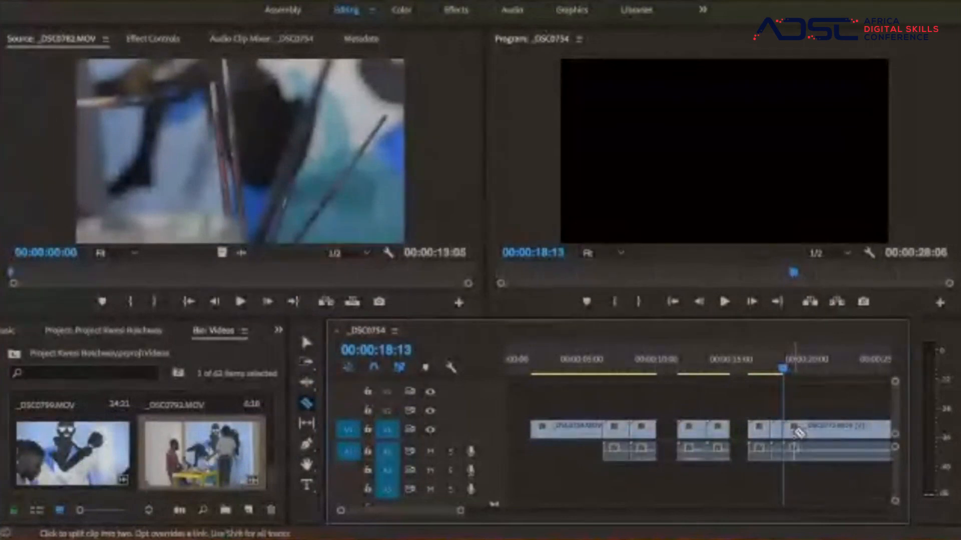
{"action": "key", "text": "v"}
{"action": "left_click", "coordinate": [833, 438]}
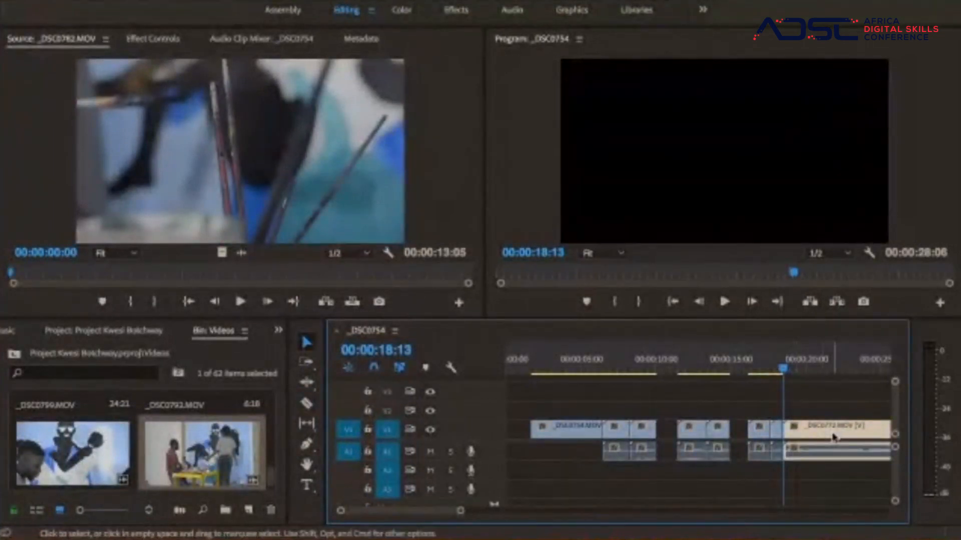
{"action": "double_click", "coordinate": [833, 436]}
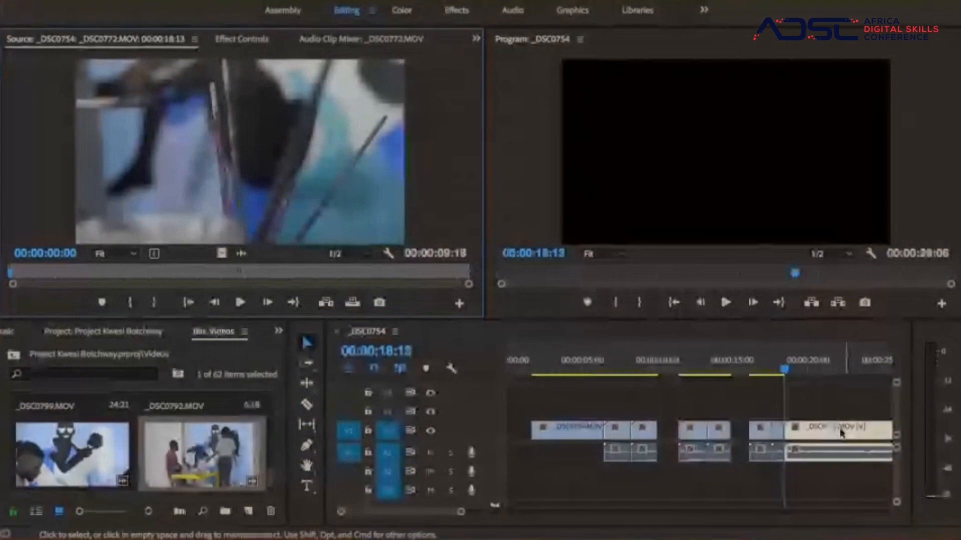
{"action": "left_click", "coordinate": [800, 366]}
{"action": "key", "text": "shift+2"}
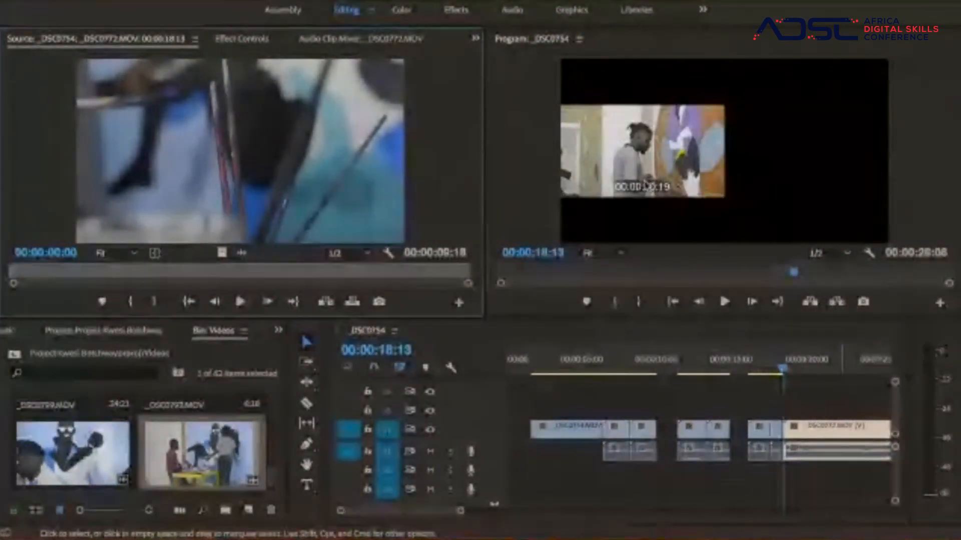
{"action": "key", "text": "space"}
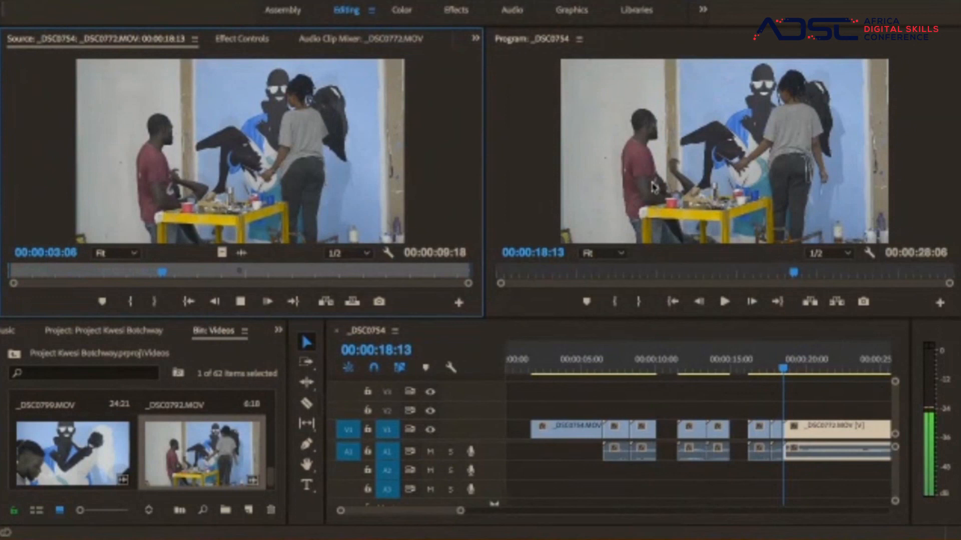
{"action": "key", "text": "space"}
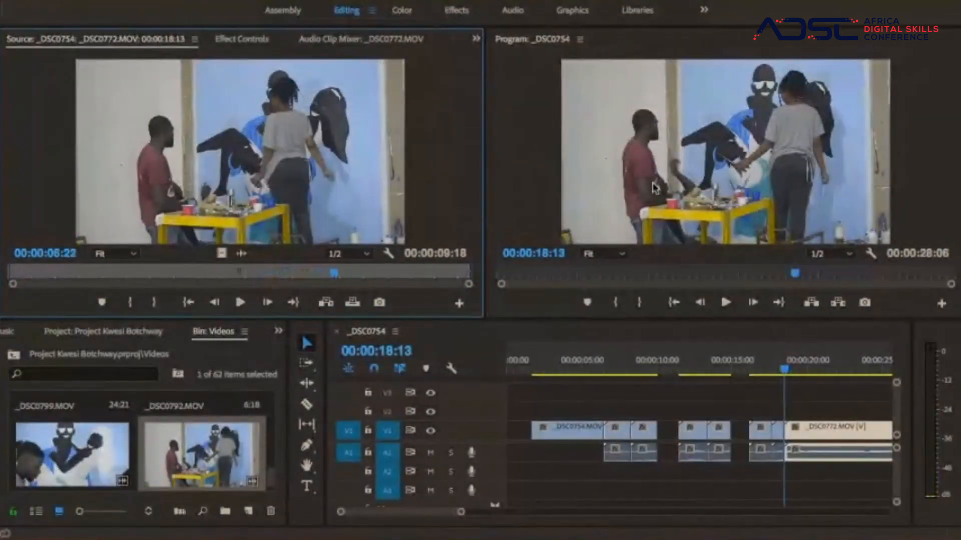
- Razor-cut _DSC0772 after its first 1 second 14 frames and delete the rest, ending at 00:00:20:02
{"action": "key", "text": "c"}
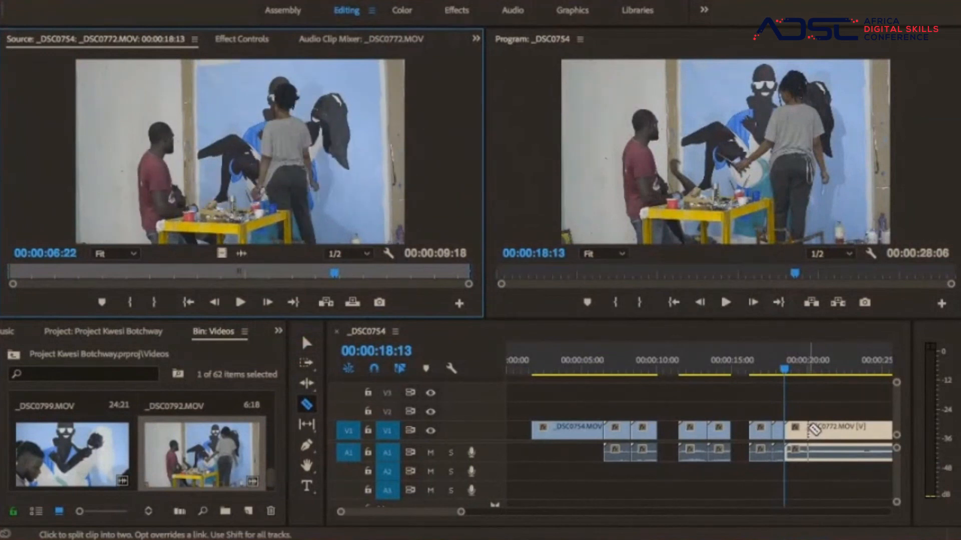
{"action": "left_click", "coordinate": [809, 429]}
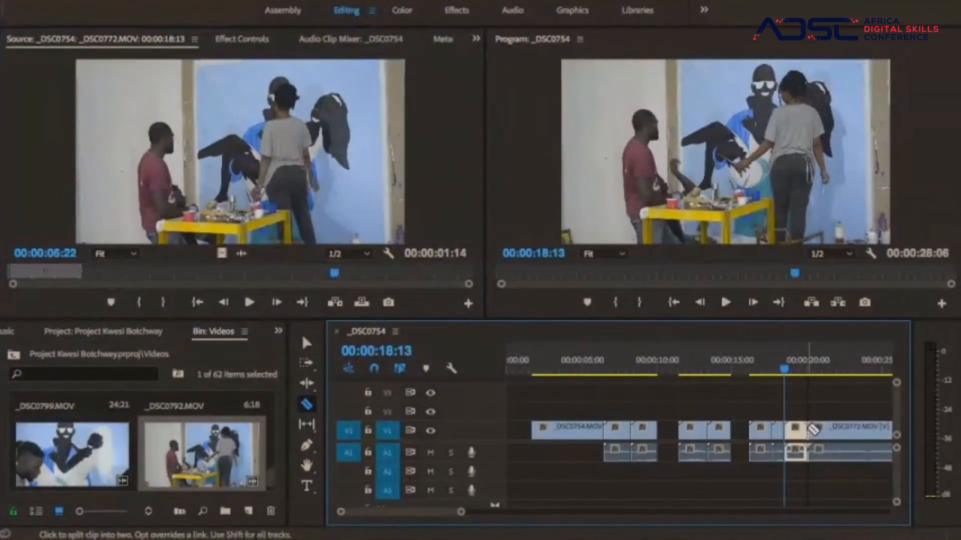
{"action": "key", "text": "v"}
{"action": "left_click", "coordinate": [823, 431]}
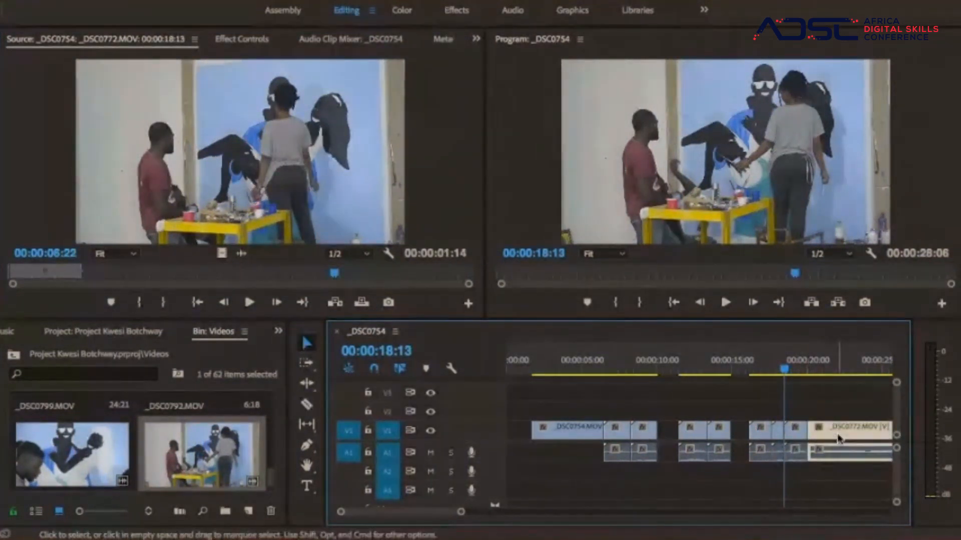
{"action": "key", "text": "Delete"}
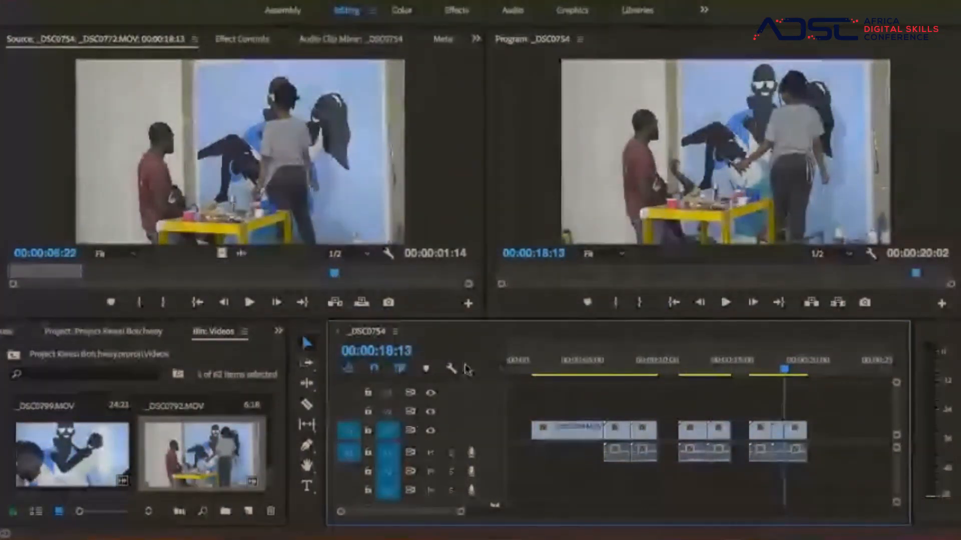
- Load the pencil-cup clip _DSC0792.MOV in the Source monitor and drag it toward the timeline
{"action": "scroll", "coordinate": [125, 445], "scroll_direction": "down", "scroll_amount": 3}
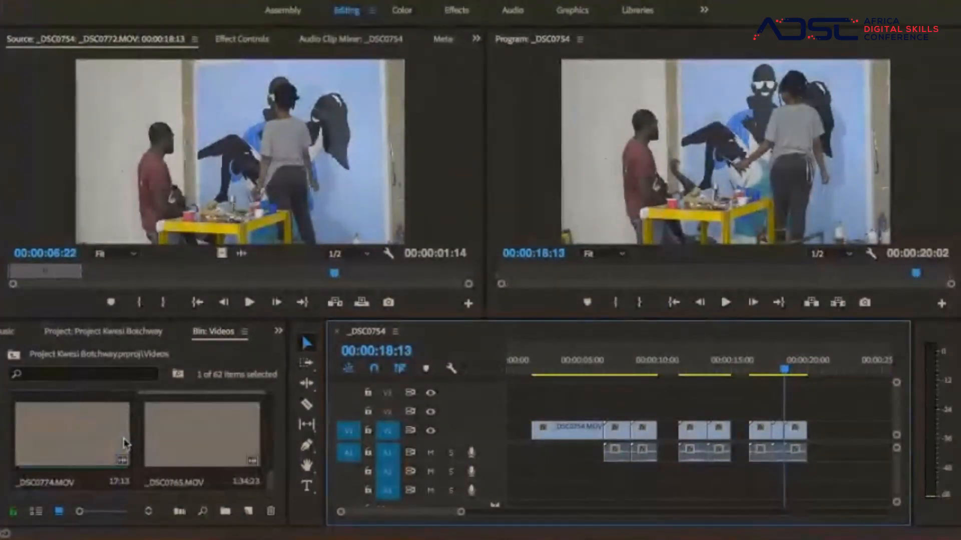
{"action": "scroll", "coordinate": [125, 443], "scroll_direction": "down", "scroll_amount": 3}
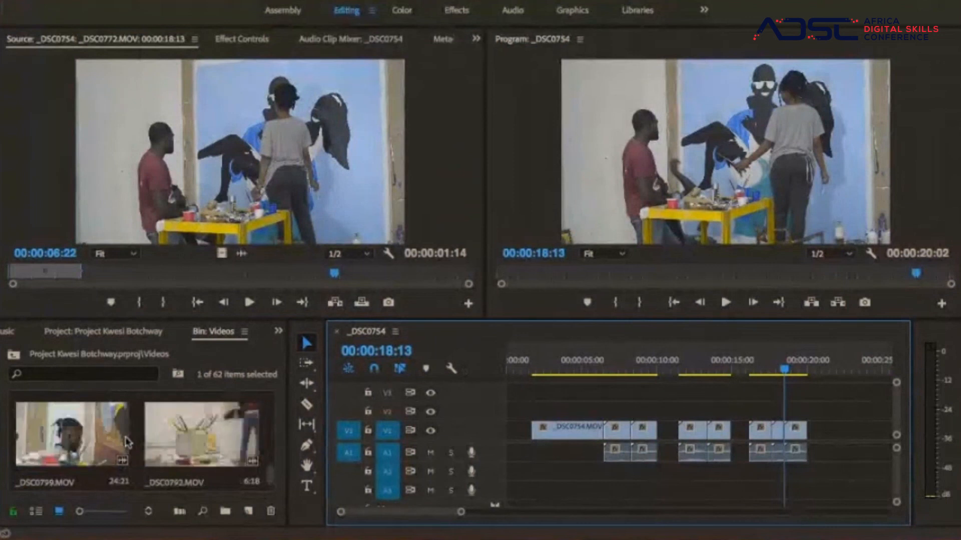
{"action": "scroll", "coordinate": [126, 442], "scroll_direction": "down", "scroll_amount": 4}
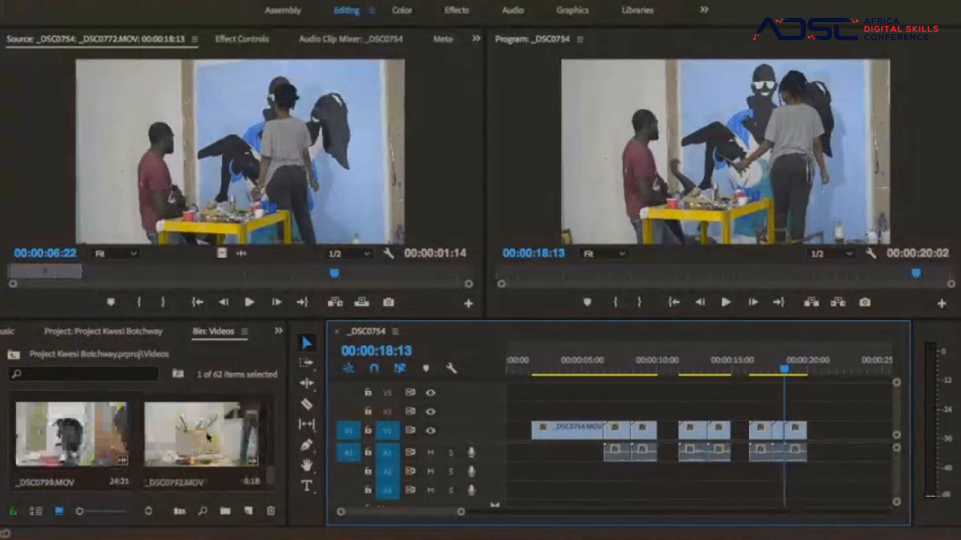
{"action": "double_click", "coordinate": [207, 436]}
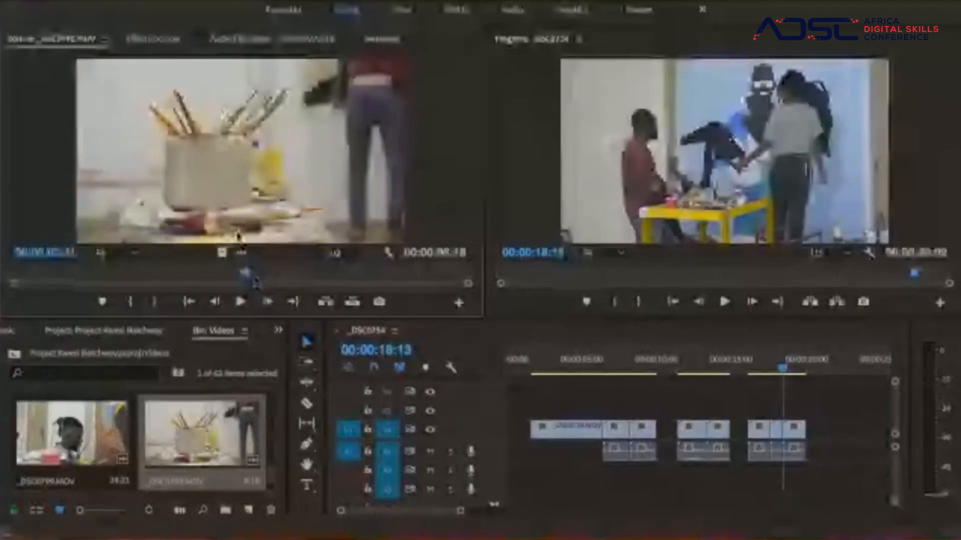
{"action": "left_click_drag", "start_coordinate": [210, 434], "coordinate": [574, 445]}
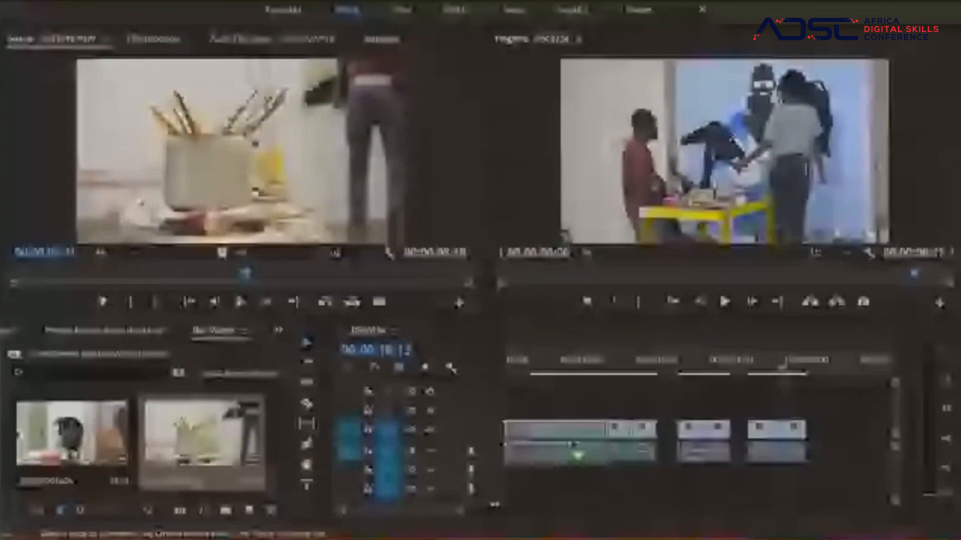
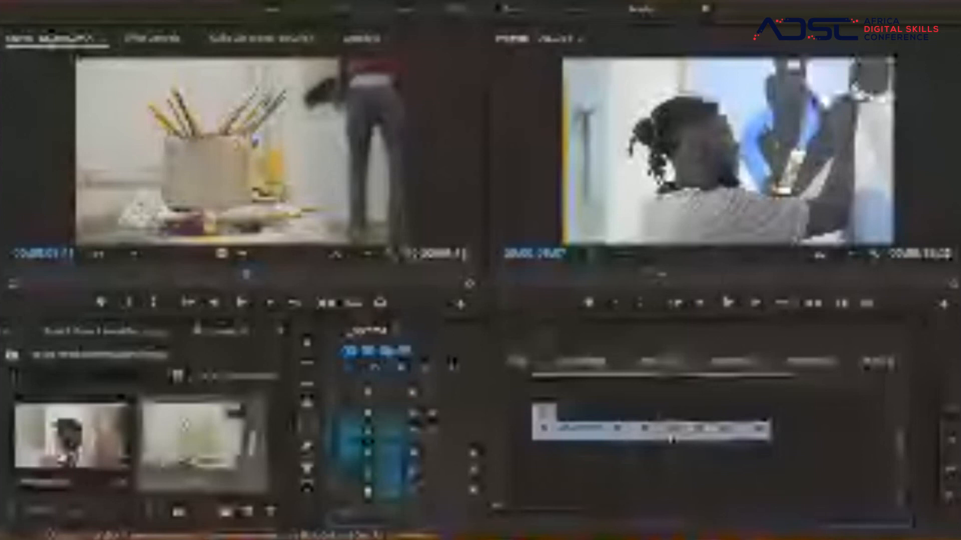
- Drag the sequence's clips to the right to leave empty space before them at the timeline start
{"action": "left_click_drag", "start_coordinate": [672, 438], "coordinate": [795, 439]}
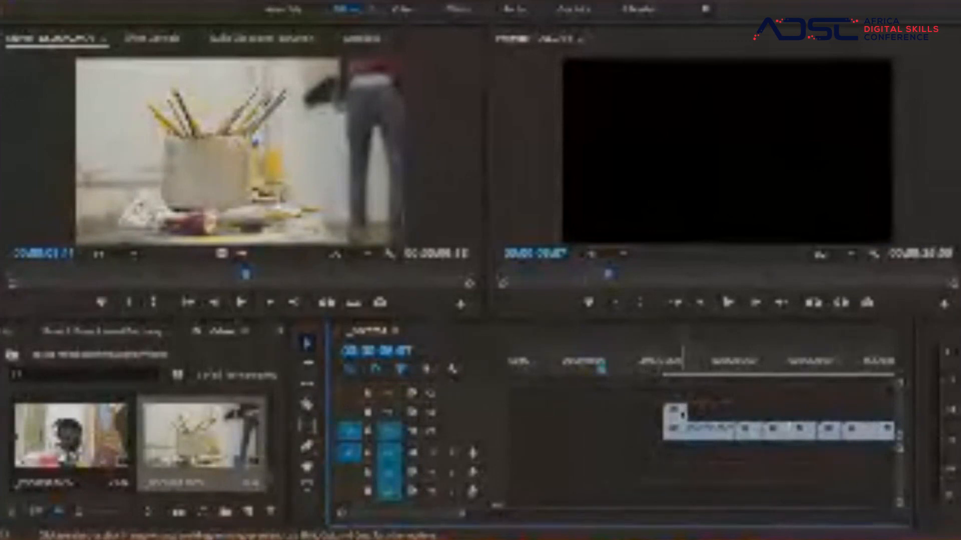
- Slide the small V2 clip left and ripple-delete the empty V1 gap between the clips
{"action": "left_click_drag", "start_coordinate": [681, 412], "coordinate": [590, 430]}
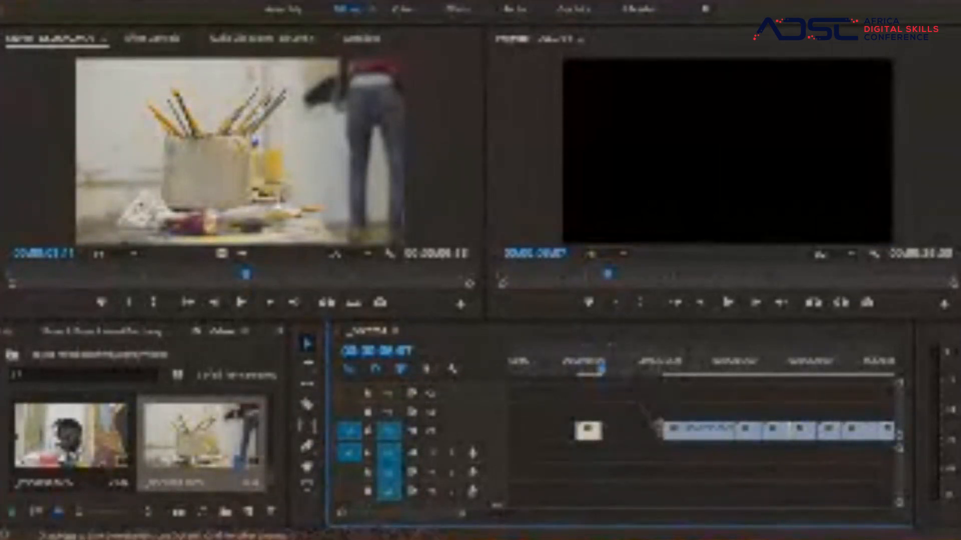
{"action": "left_click", "coordinate": [643, 433]}
{"action": "key", "text": "Delete"}
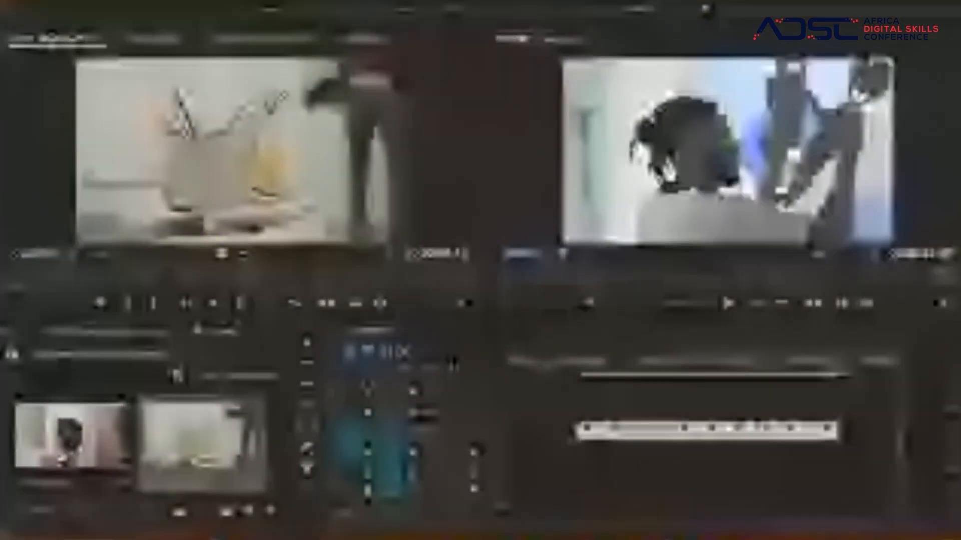
- Preview the sequence from near its start, then return the Project panel to its top-level folders
{"action": "left_click", "coordinate": [548, 366]}
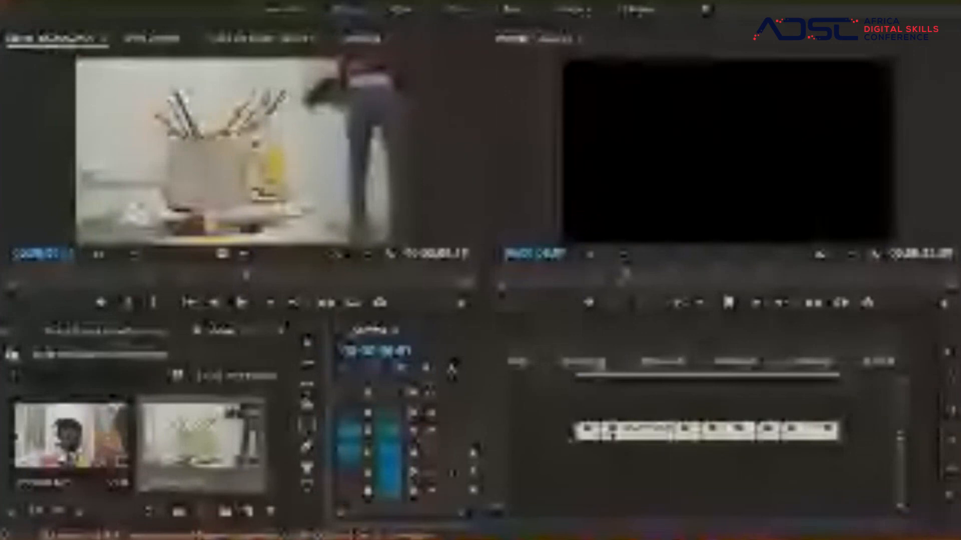
{"action": "key", "text": "space"}
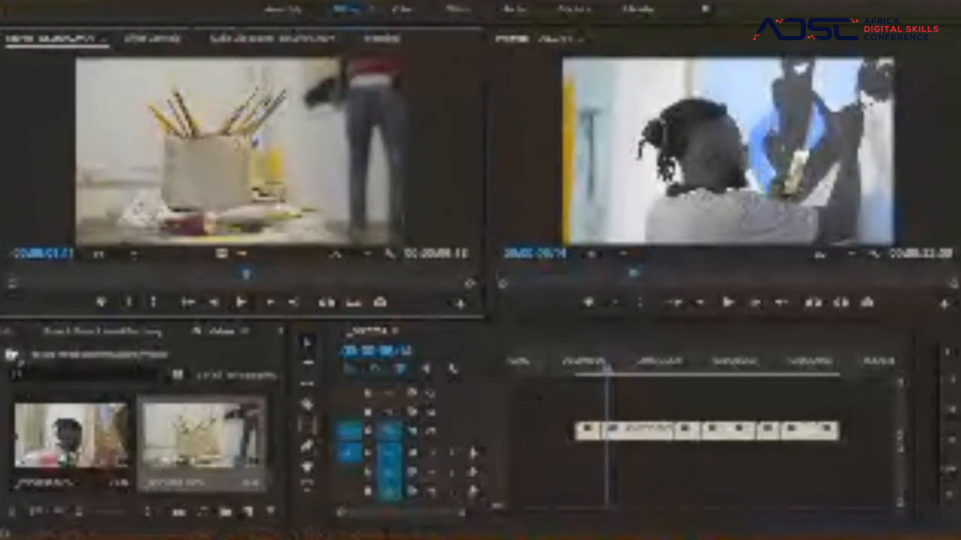
{"action": "left_click", "coordinate": [14, 356]}
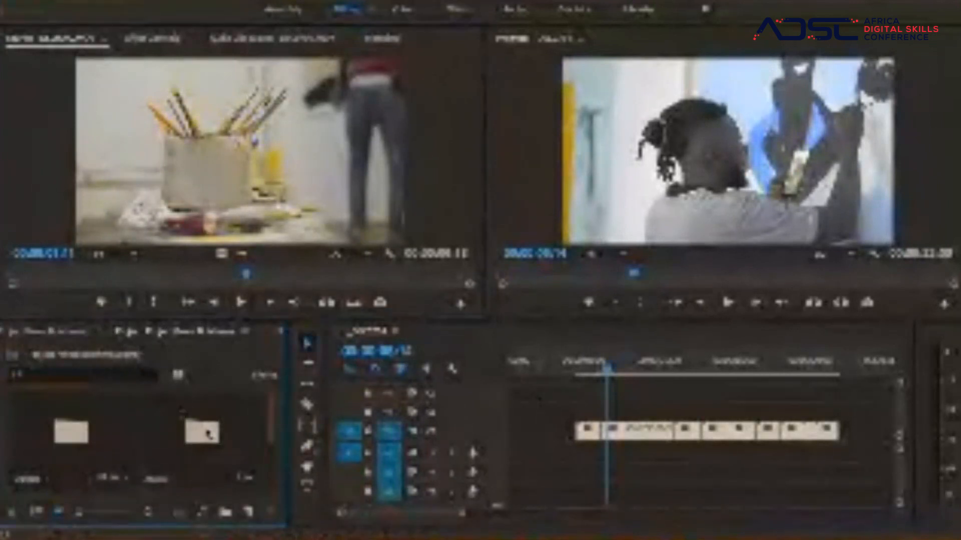
- Open the right-hand project folder and the bin inside that lists the four music clips
{"action": "double_click", "coordinate": [209, 435]}
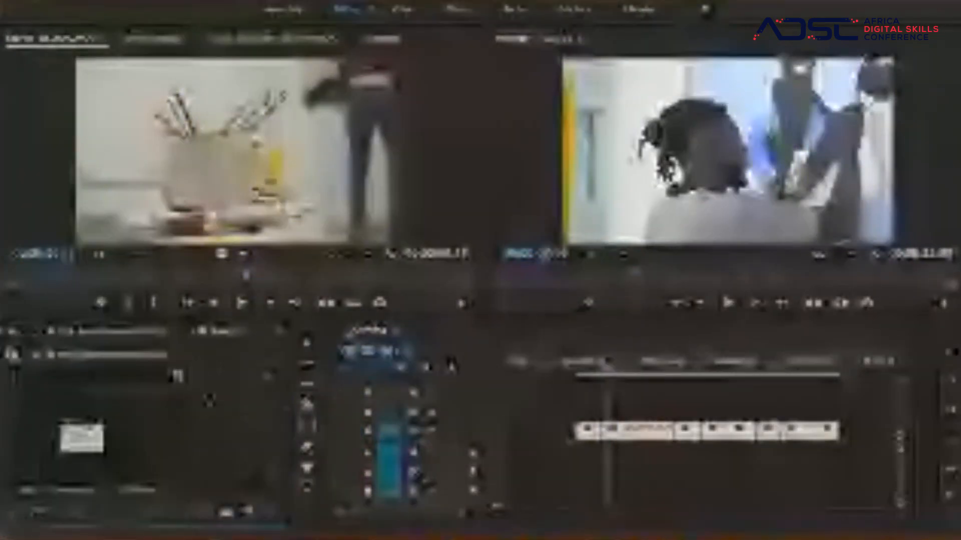
{"action": "left_click", "coordinate": [92, 444]}
{"action": "double_click", "coordinate": [92, 445]}
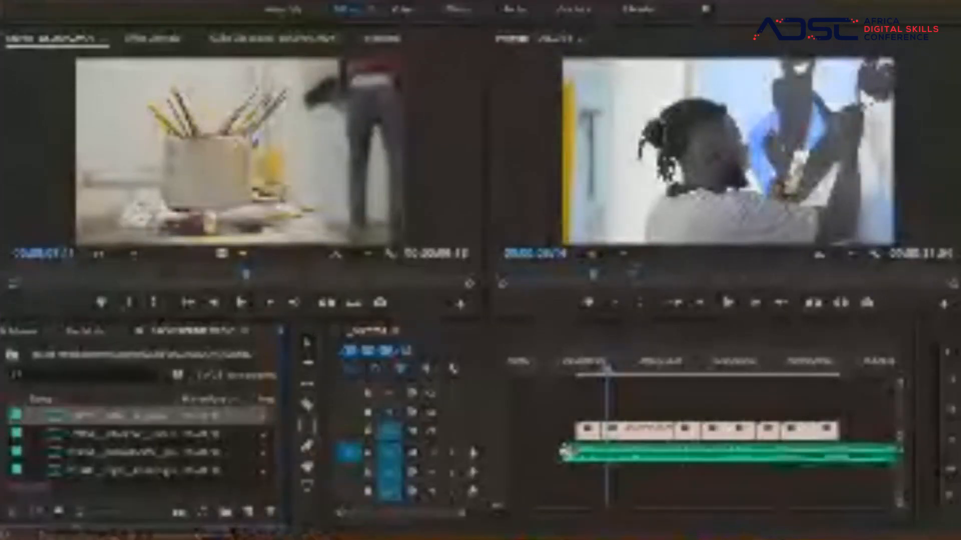
- Place a music clip on A1 starting at 00:00 and play the sequence from the beginning
{"action": "left_click_drag", "start_coordinate": [567, 453], "coordinate": [568, 454]}
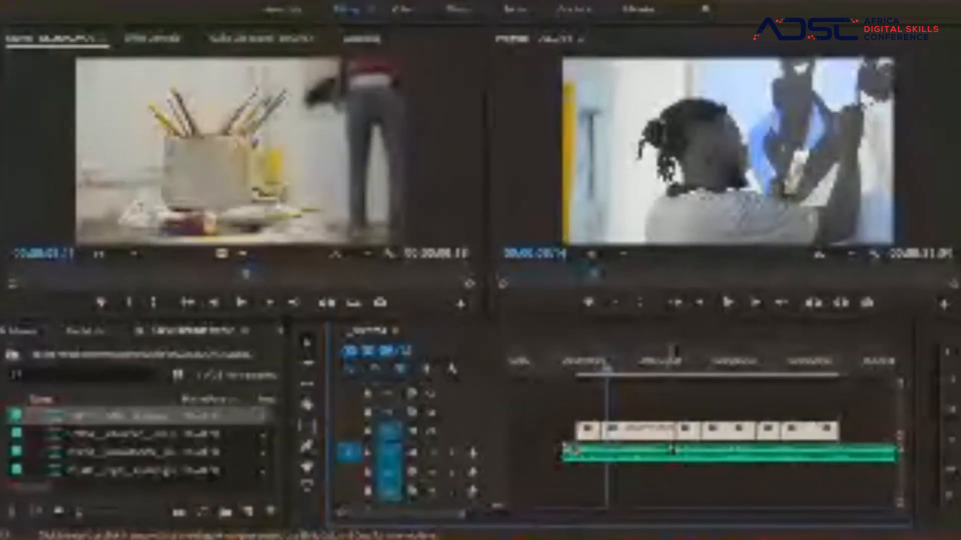
{"action": "left_click_drag", "start_coordinate": [685, 458], "coordinate": [576, 461]}
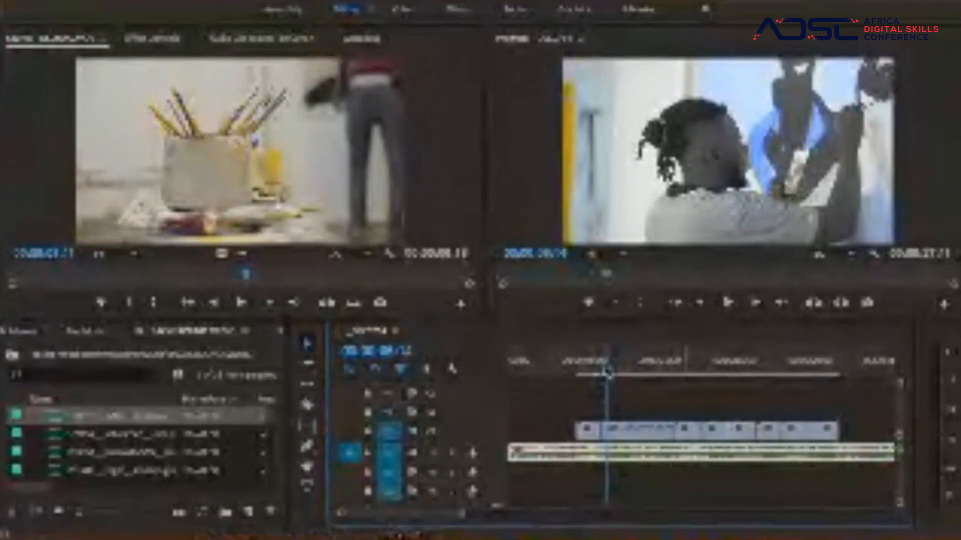
{"action": "left_click_drag", "start_coordinate": [608, 373], "coordinate": [504, 382]}
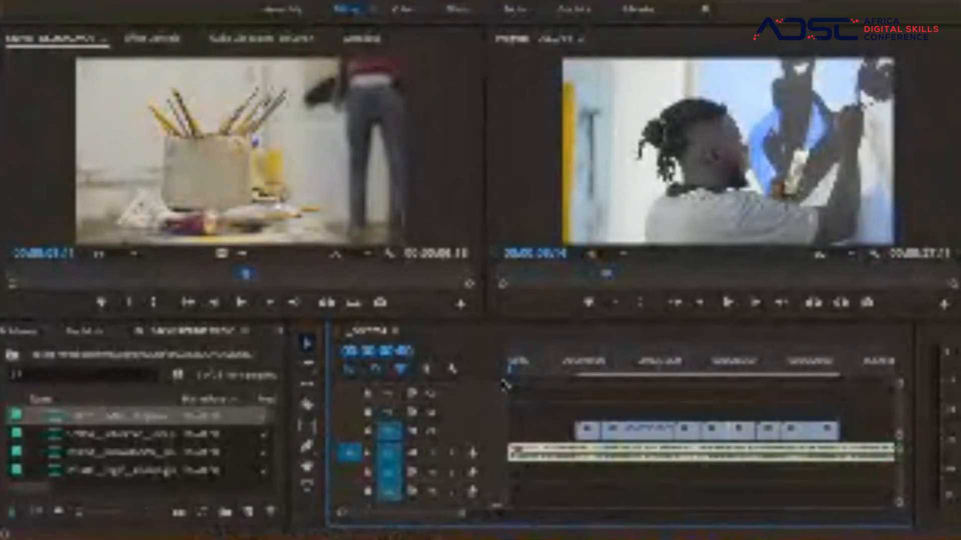
{"action": "key", "text": "space"}
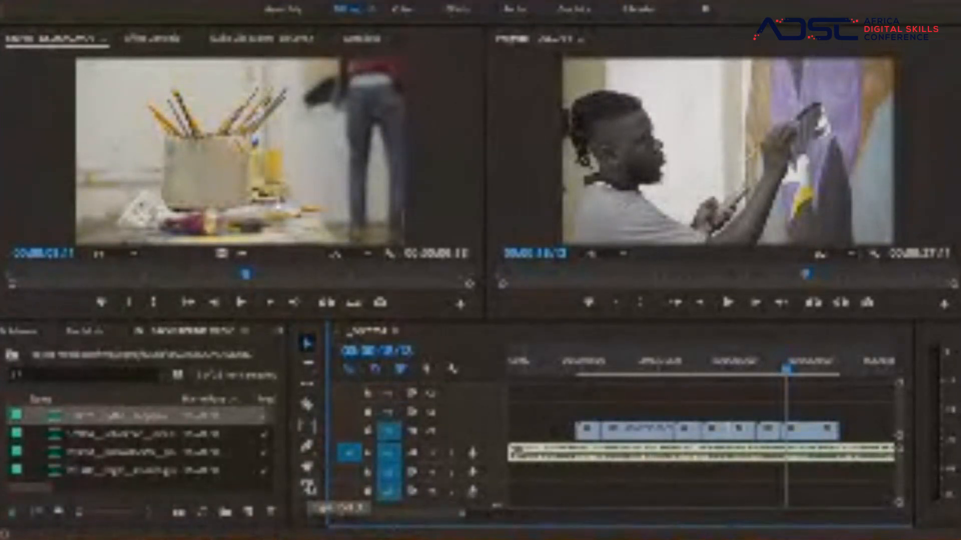
- Switch to the Type tool to create a text title above the painting footage
{"action": "left_click", "coordinate": [308, 487]}
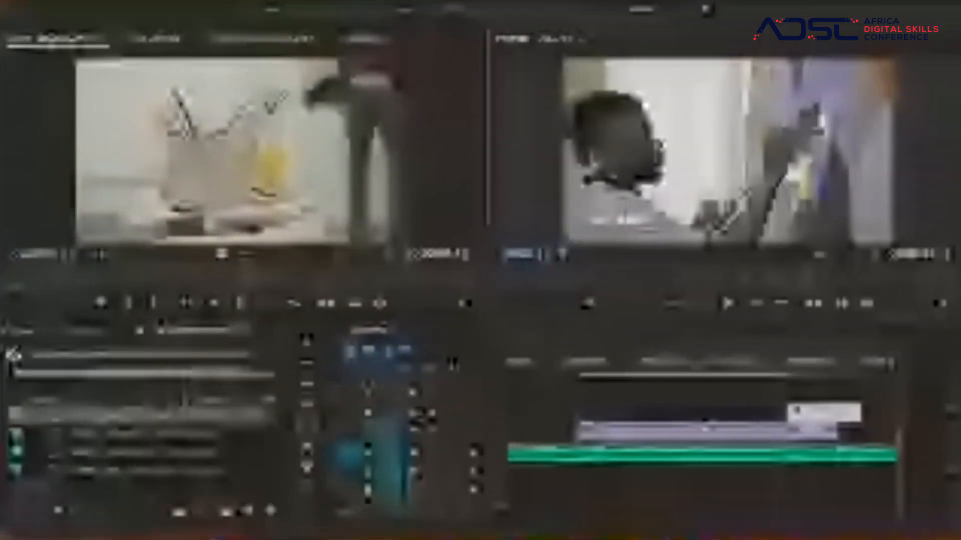
- Show project items as thumbnails, select The Painter title text, and switch to the Color workspace
{"action": "left_click", "coordinate": [55, 332]}
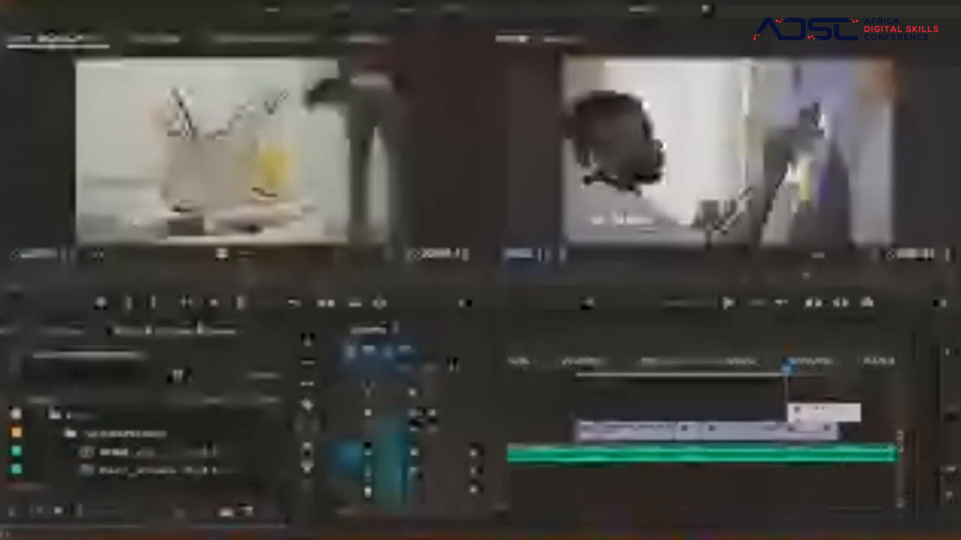
{"action": "left_click", "coordinate": [75, 510]}
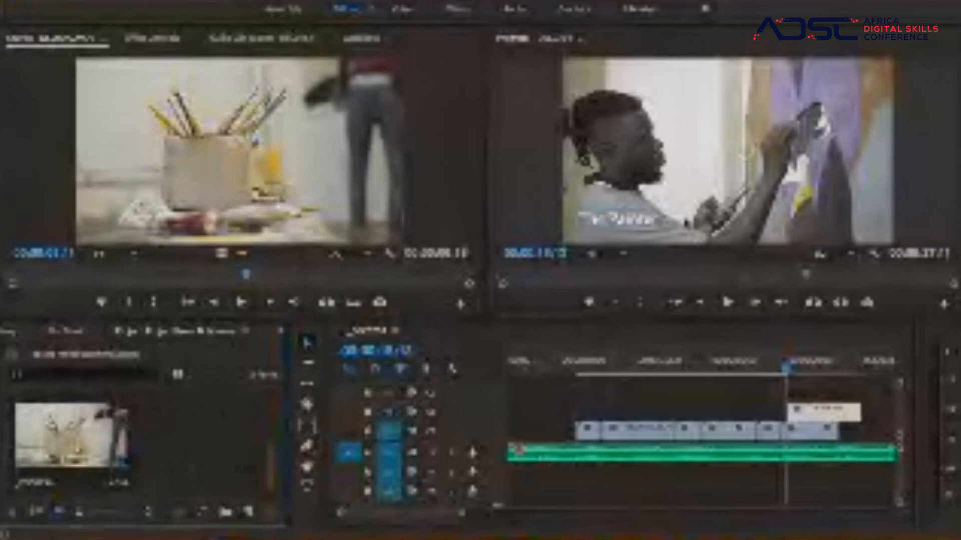
{"action": "double_click", "coordinate": [635, 220]}
{"action": "left_click", "coordinate": [280, 331]}
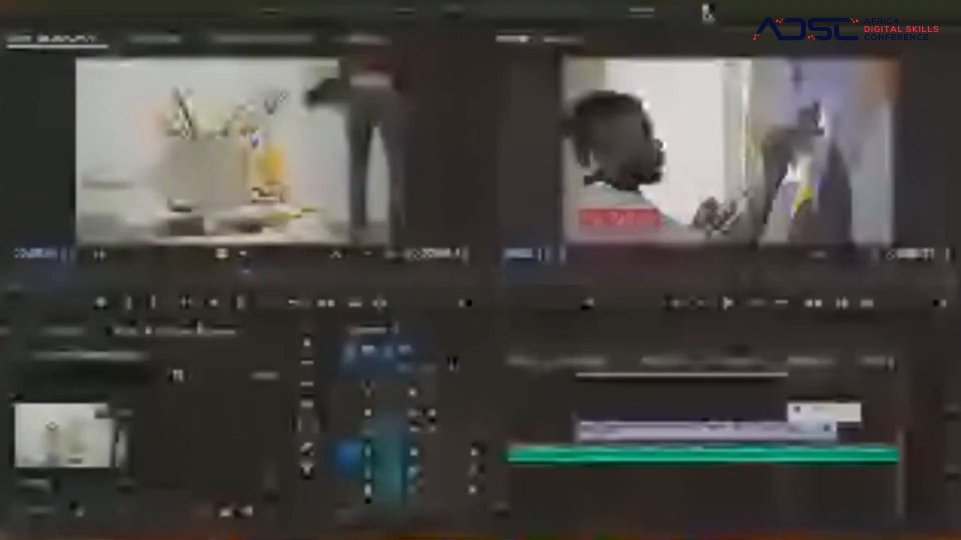
{"action": "left_click", "coordinate": [707, 13]}
{"action": "left_click", "coordinate": [771, 11]}
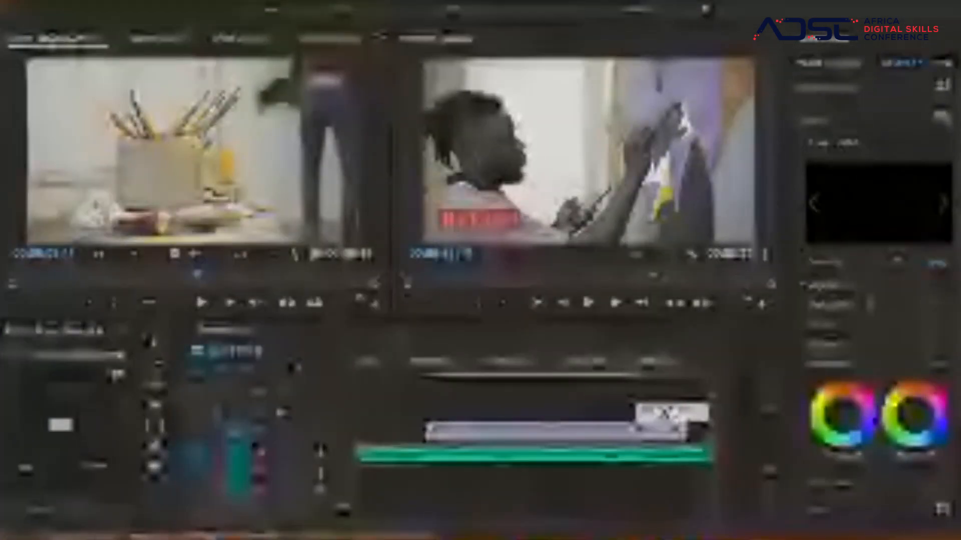
- Load the black clip in the Source Monitor and scroll Lumetri Color down to the Basic sliders and wheels
{"action": "double_click", "coordinate": [666, 413]}
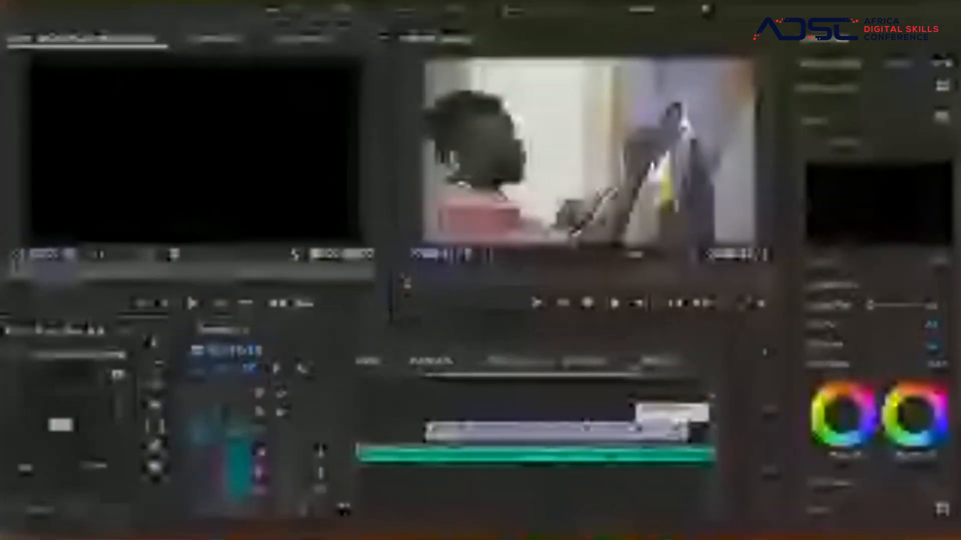
{"action": "scroll", "coordinate": [879, 370], "scroll_direction": "down", "scroll_amount": 3}
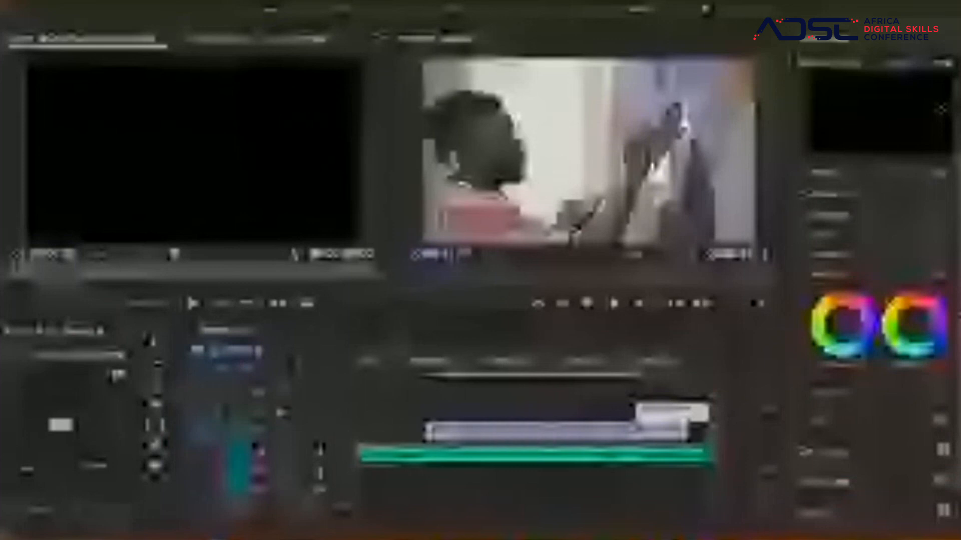
{"action": "scroll", "coordinate": [878, 320], "scroll_direction": "down", "scroll_amount": 1}
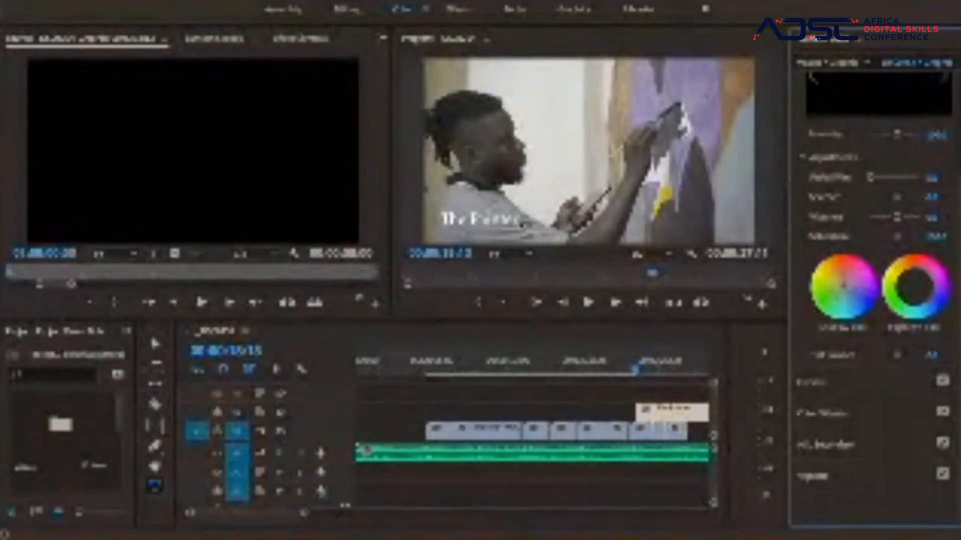
- Activate the Program Monitor, return to Editing, and scroll the Project panel to the painting-studio clip
{"action": "left_click", "coordinate": [519, 223]}
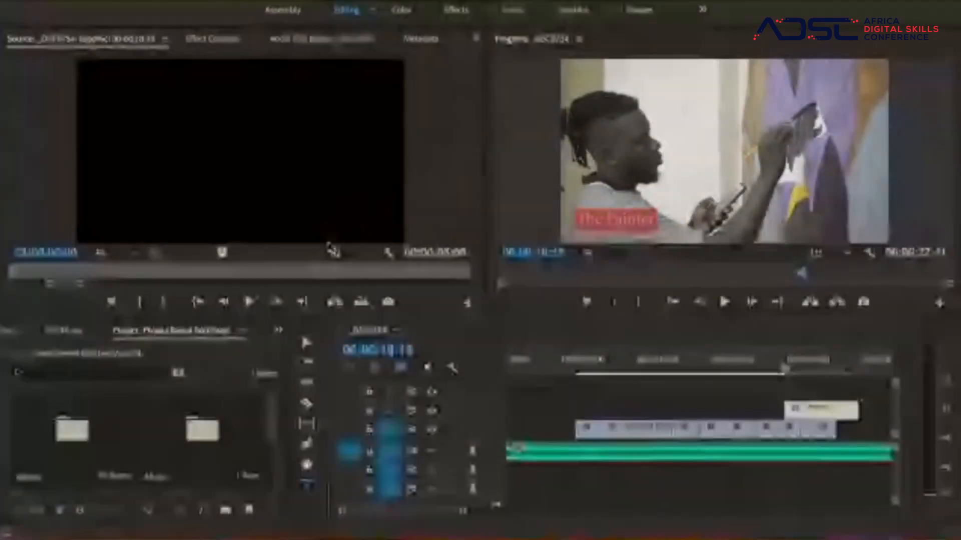
{"action": "left_click_drag", "start_coordinate": [274, 417], "coordinate": [270, 478]}
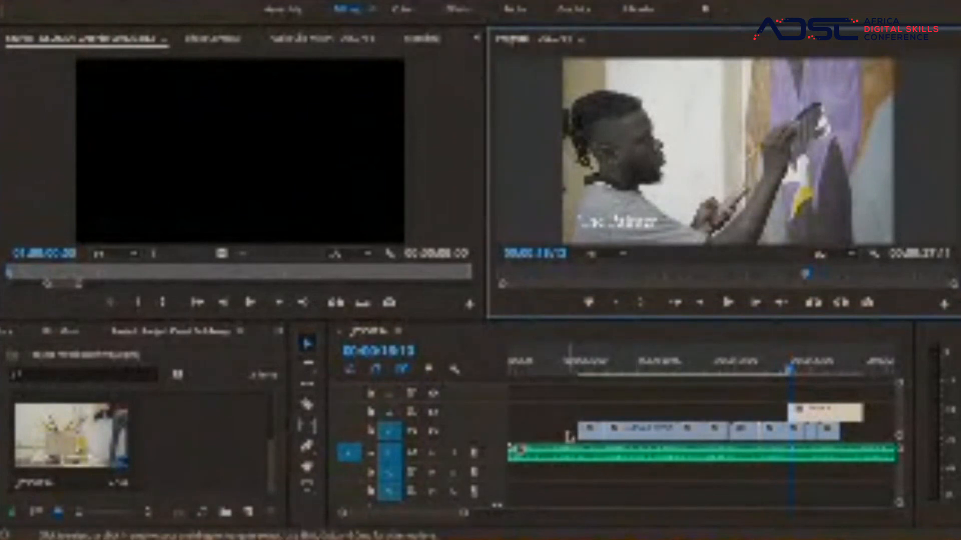
- Move The Painter title to the sequence start, razor the music where the video ends, and select all clips
{"action": "left_click", "coordinate": [555, 436]}
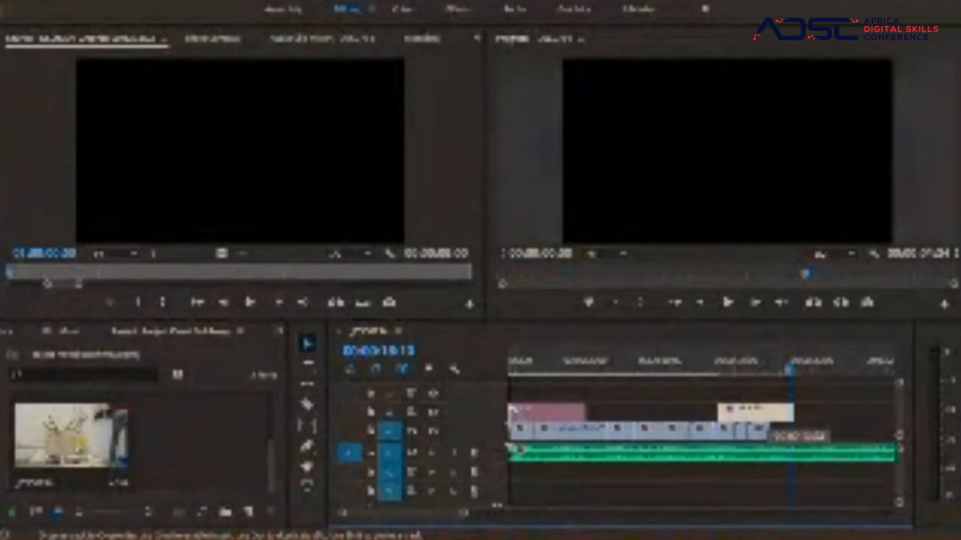
{"action": "left_click_drag", "start_coordinate": [513, 410], "coordinate": [511, 409]}
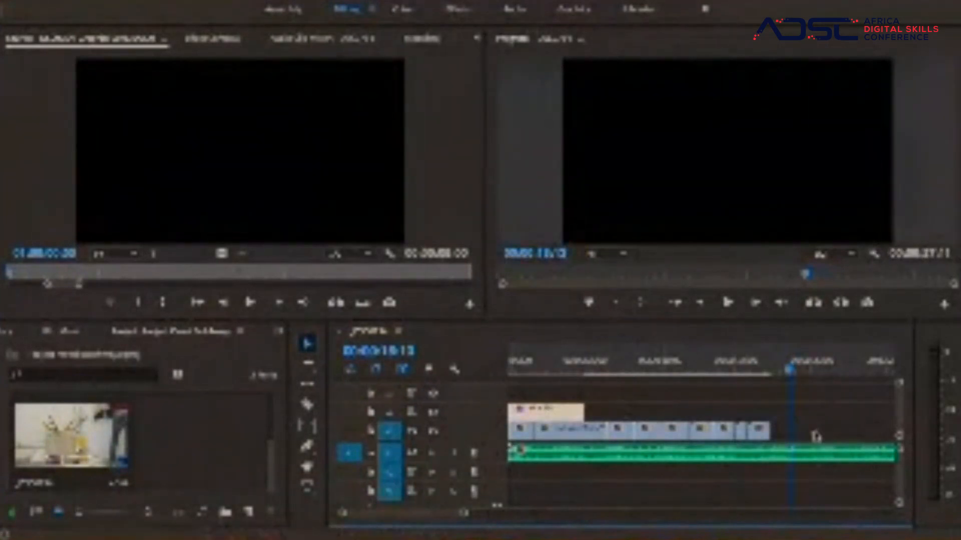
{"action": "key", "text": "c"}
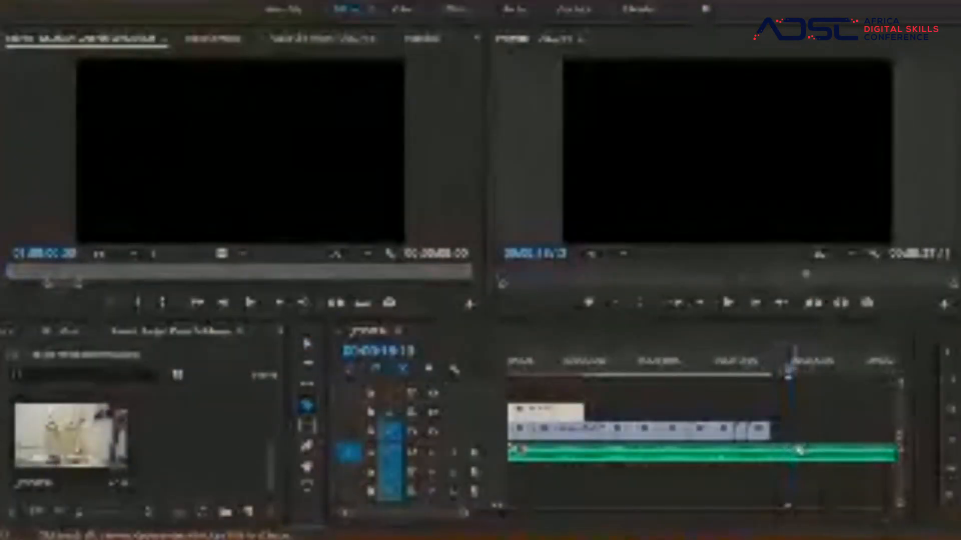
{"action": "left_click", "coordinate": [800, 448]}
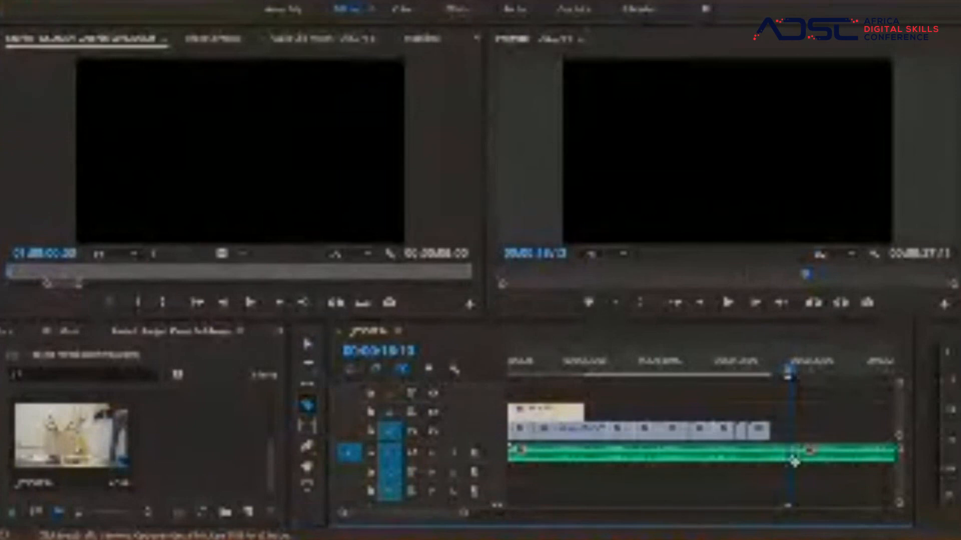
{"action": "key", "text": "v"}
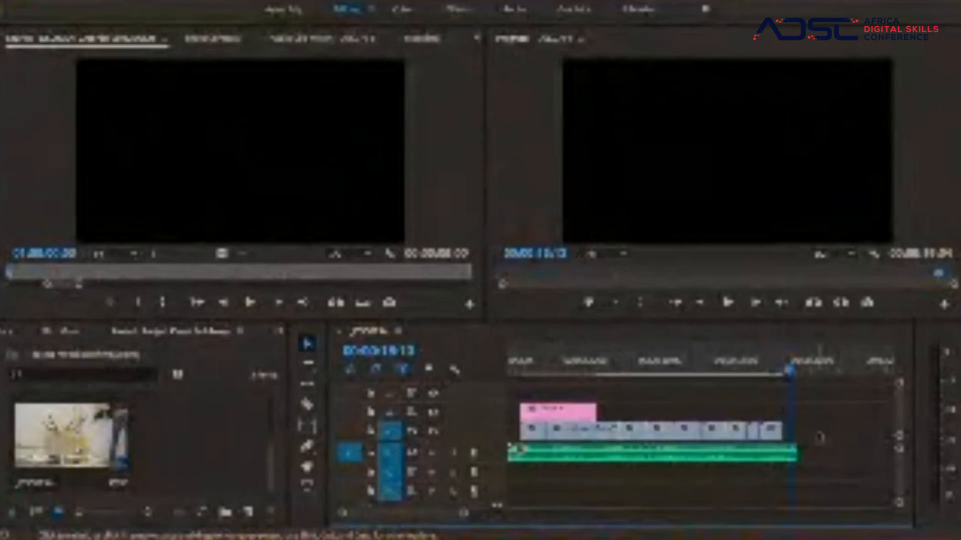
{"action": "left_click_drag", "start_coordinate": [823, 395], "coordinate": [506, 479]}
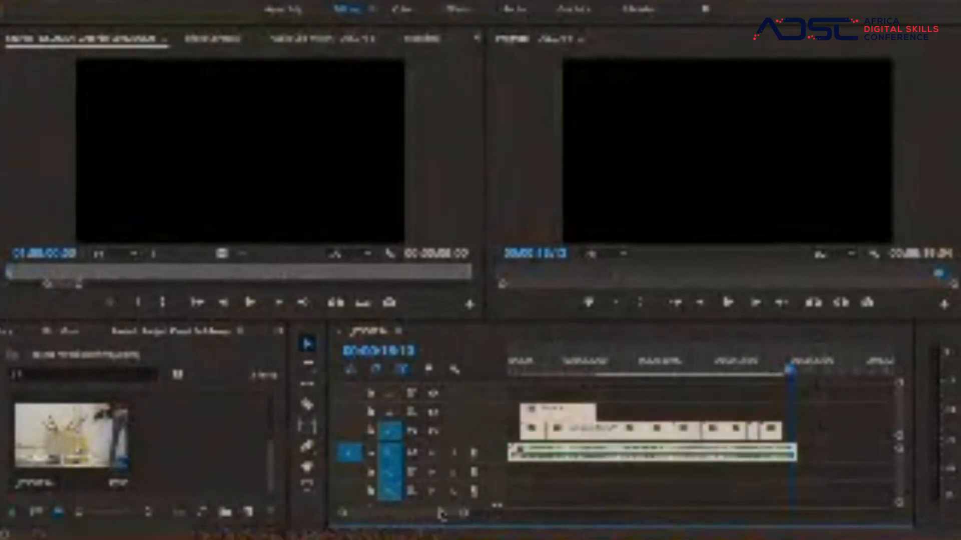